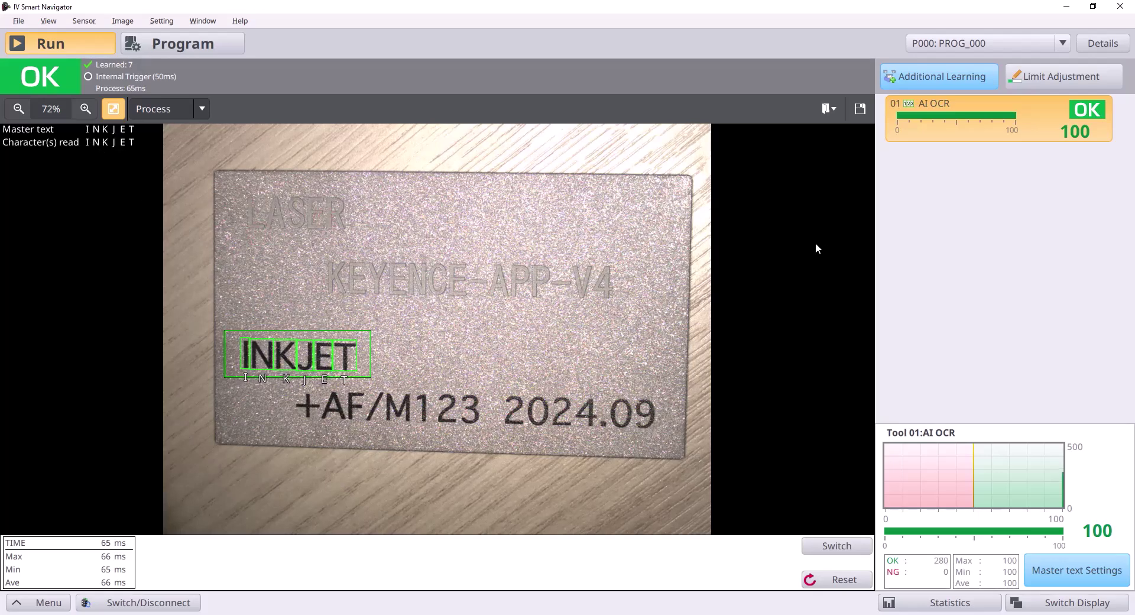
# Step: Stop the sensor and open FieldNet/Comm. Unit (DL) under Advanced > Utility > Communication Settings
pyautogui.click(210, 52)
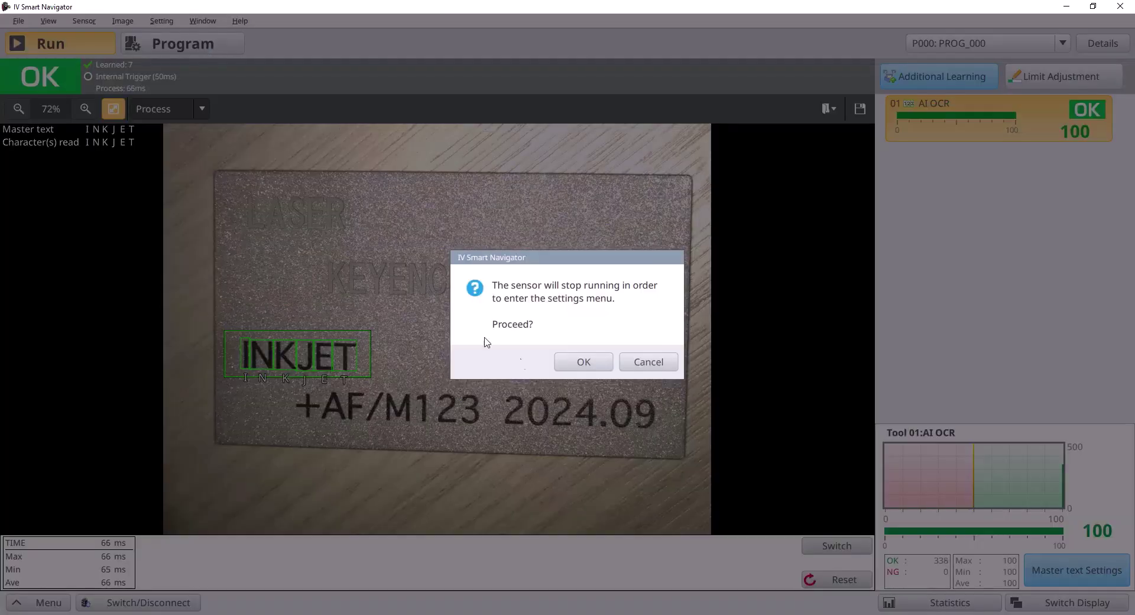
pyautogui.click(608, 365)
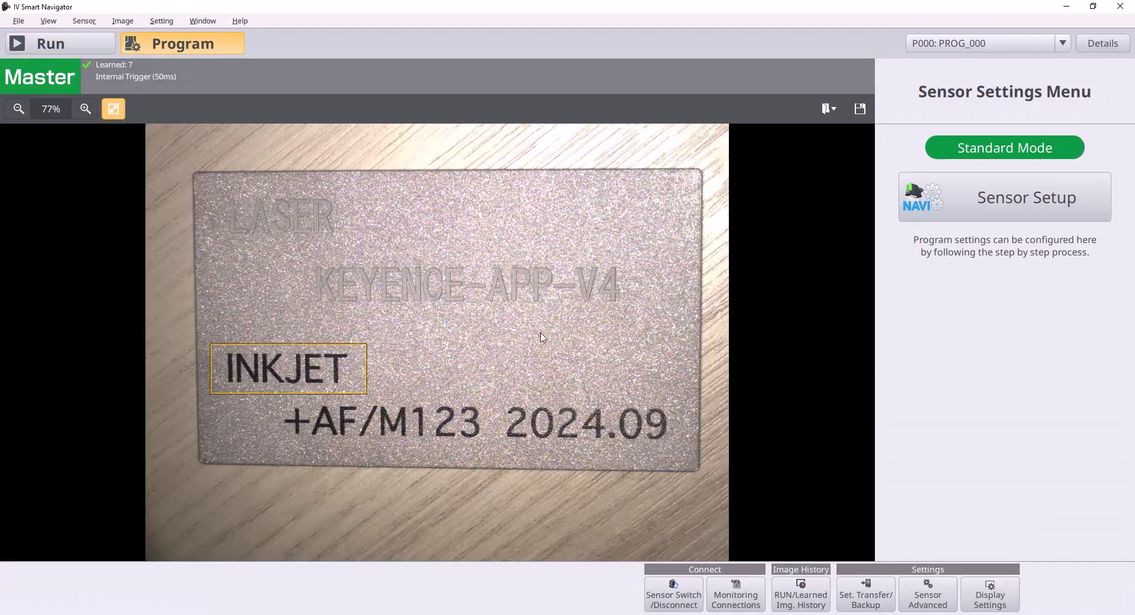
pyautogui.click(932, 599)
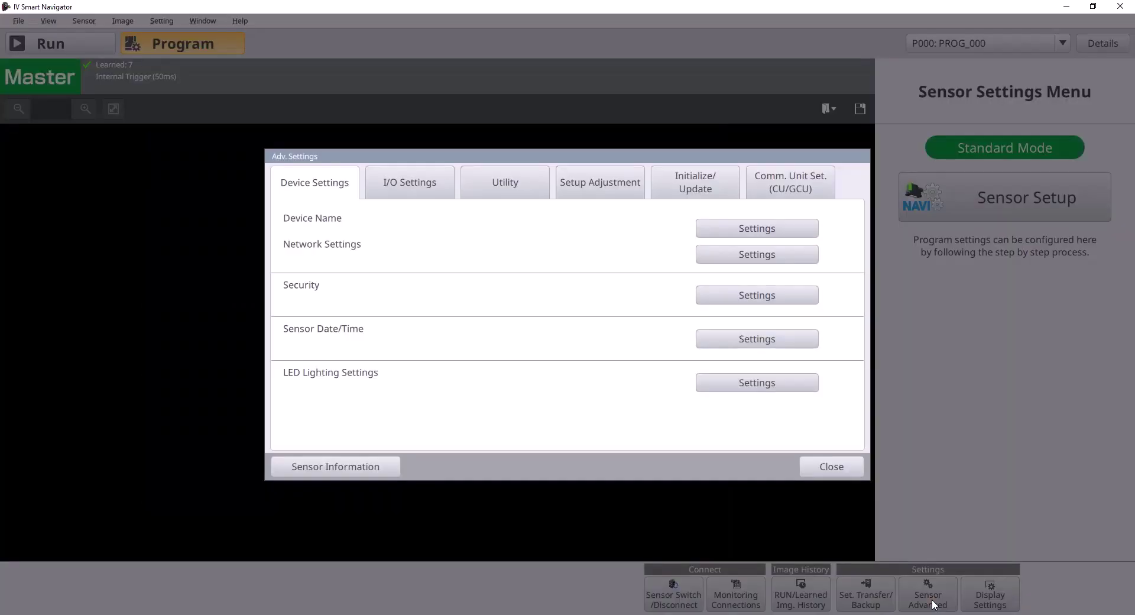
pyautogui.click(488, 194)
pyautogui.click(485, 270)
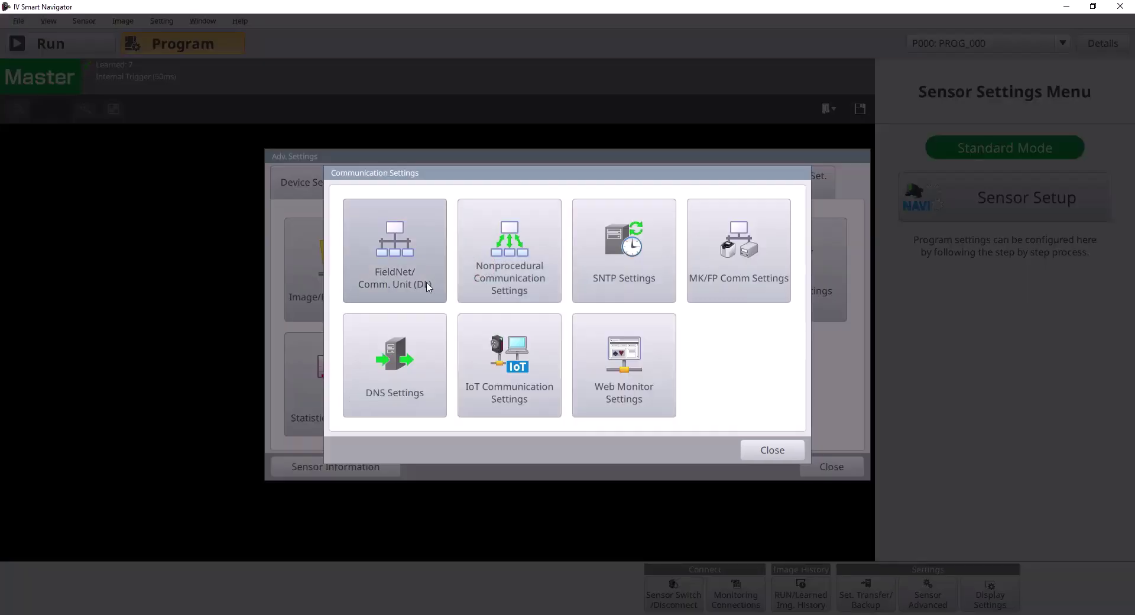
pyautogui.click(429, 287)
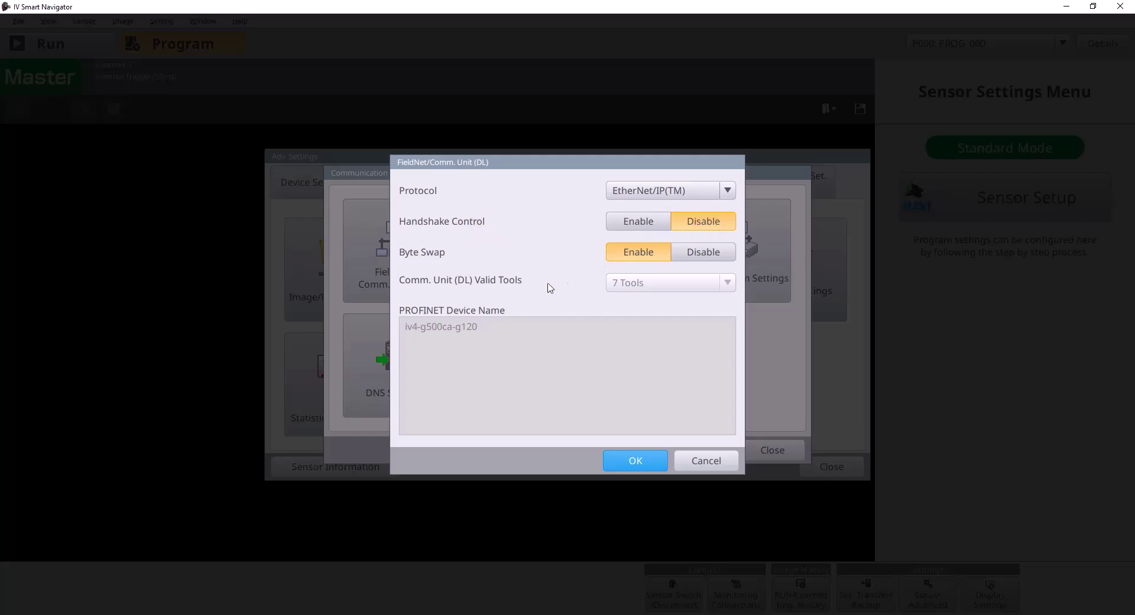
# Step: Confirm EtherNet/IP with byte swap enabled, accept it, and close back to the settings menu
pyautogui.click(633, 264)
pyautogui.click(649, 460)
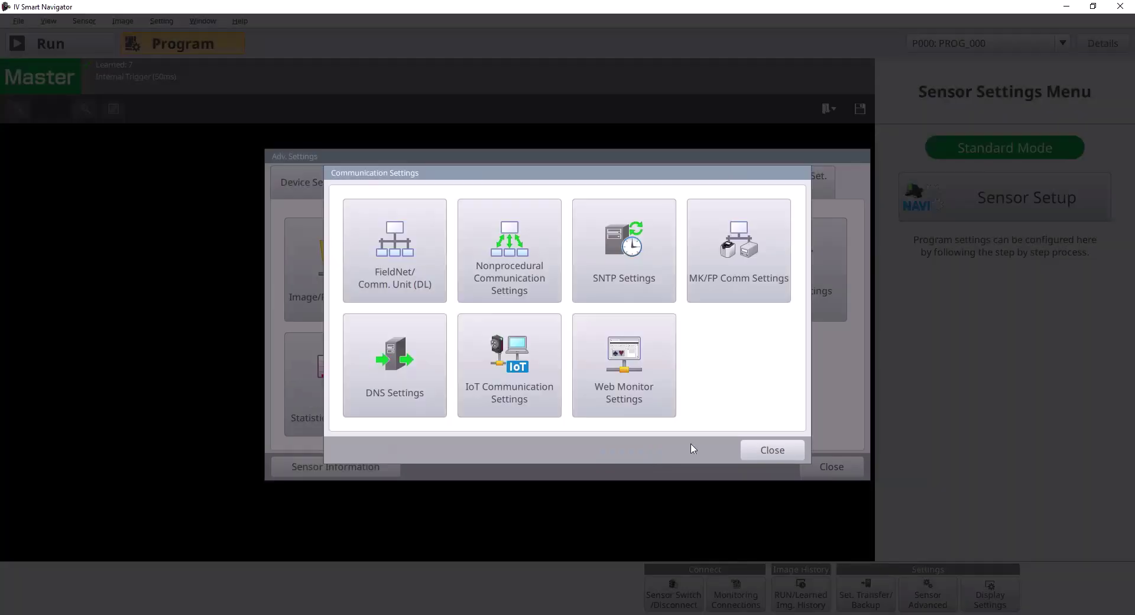
pyautogui.click(761, 452)
pyautogui.click(831, 467)
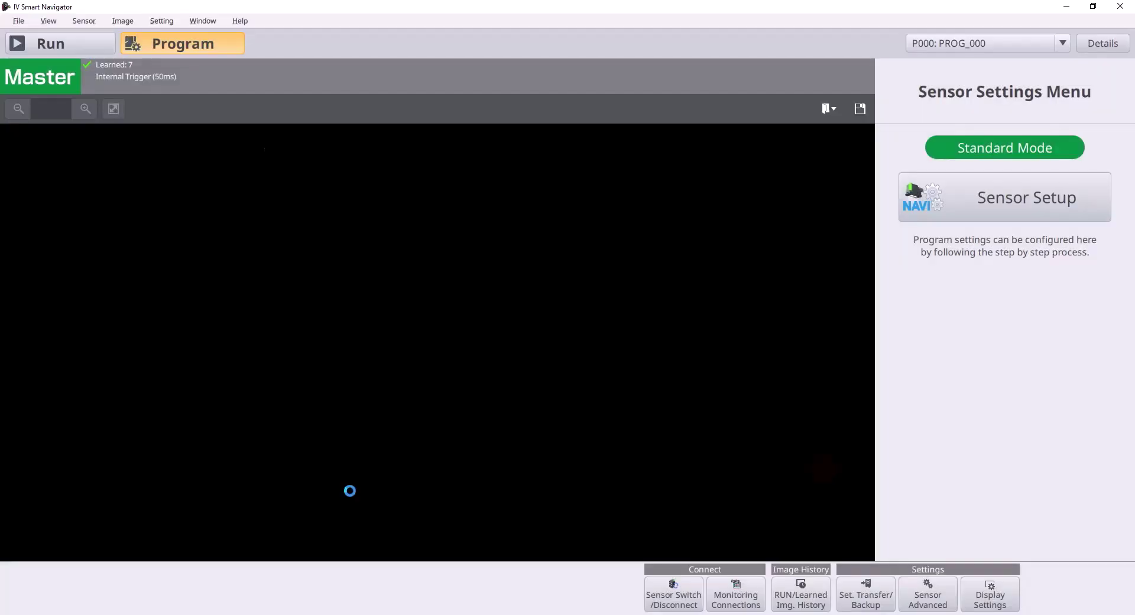
# Step: Put the sensor back in Run mode and select the IV4 module in Logix Designer's Controller Tags
pyautogui.click(84, 50)
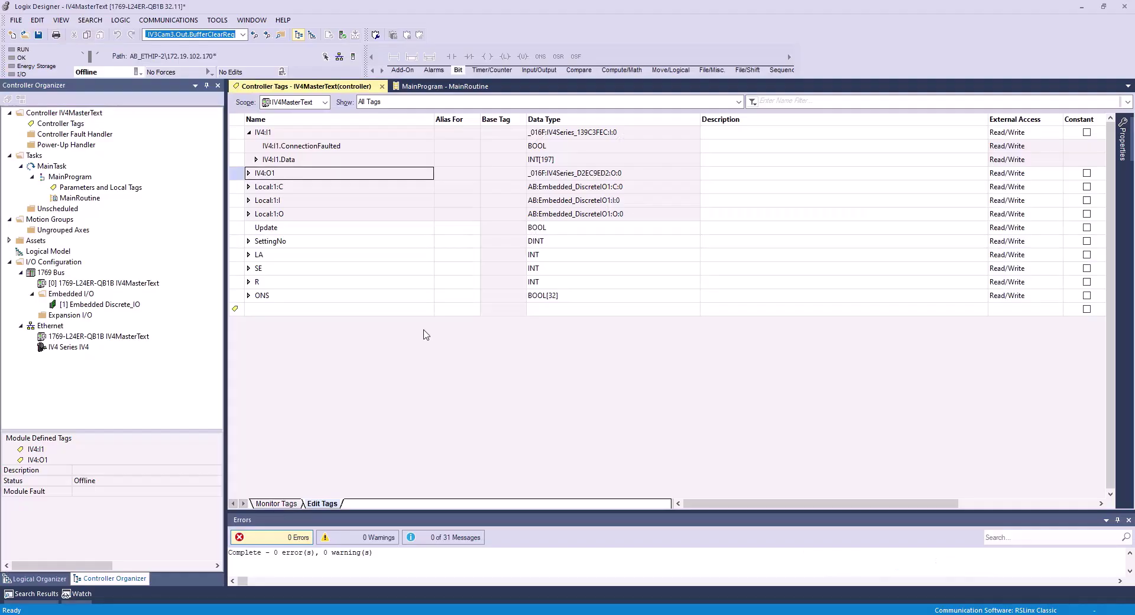
pyautogui.click(438, 86)
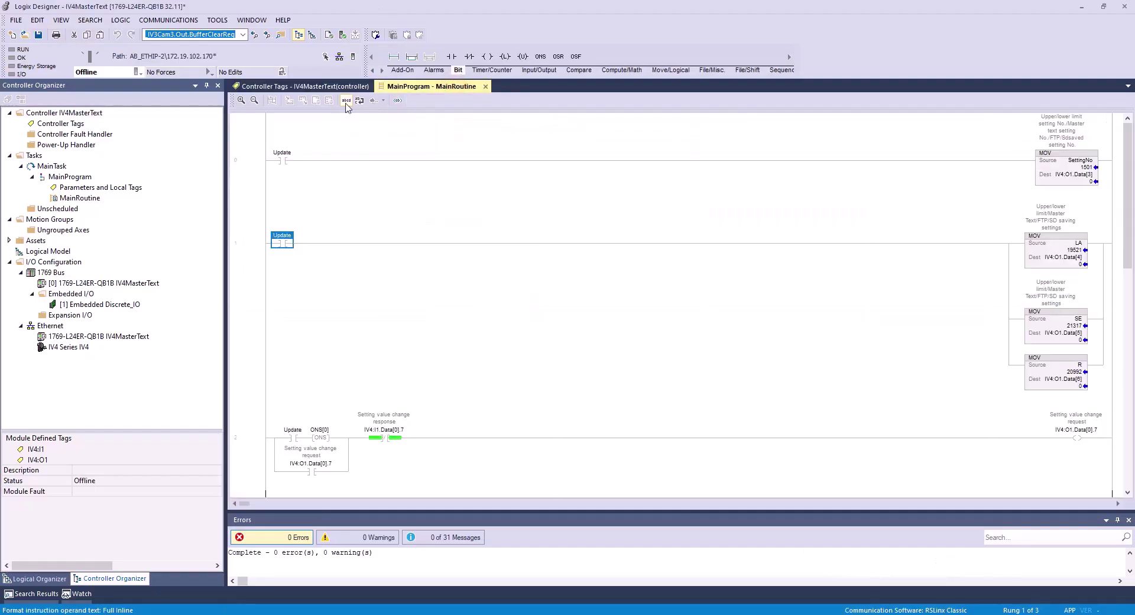
pyautogui.click(303, 86)
pyautogui.click(435, 86)
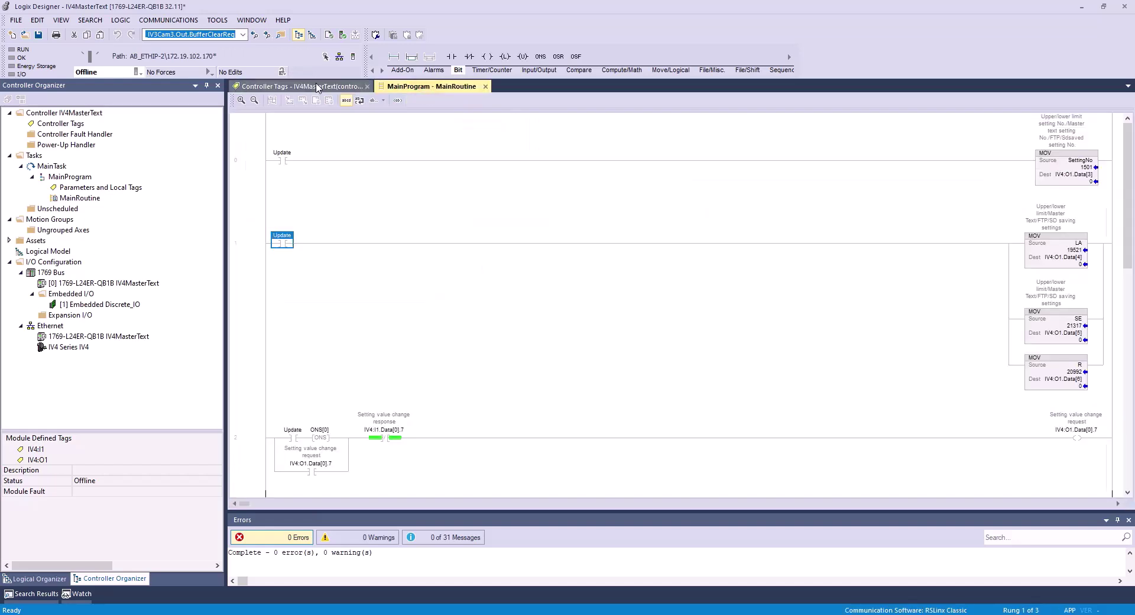
pyautogui.click(311, 86)
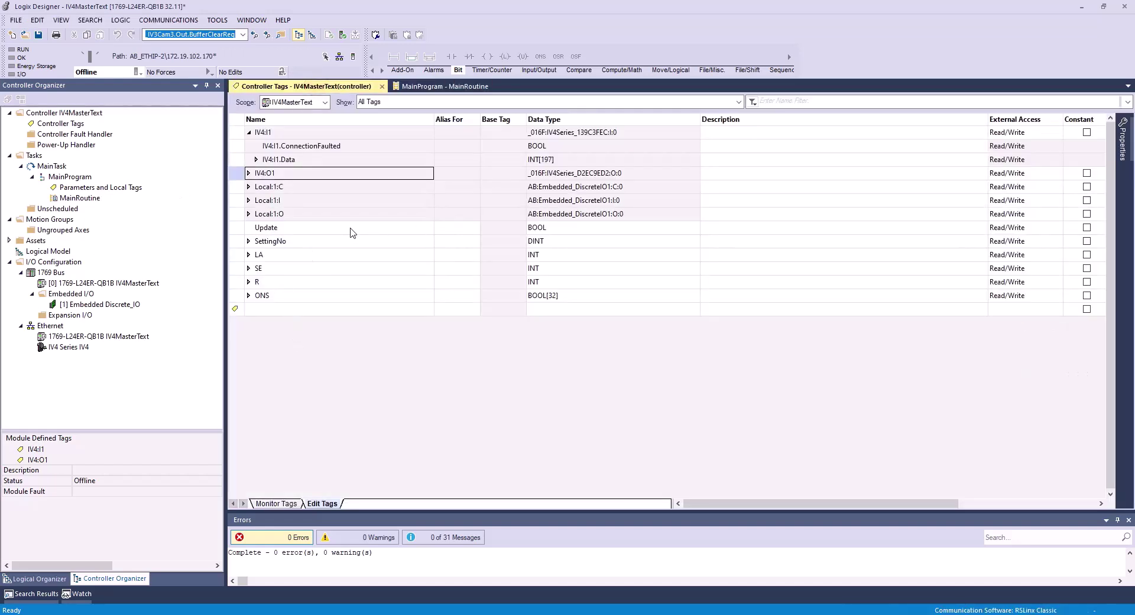
pyautogui.click(353, 232)
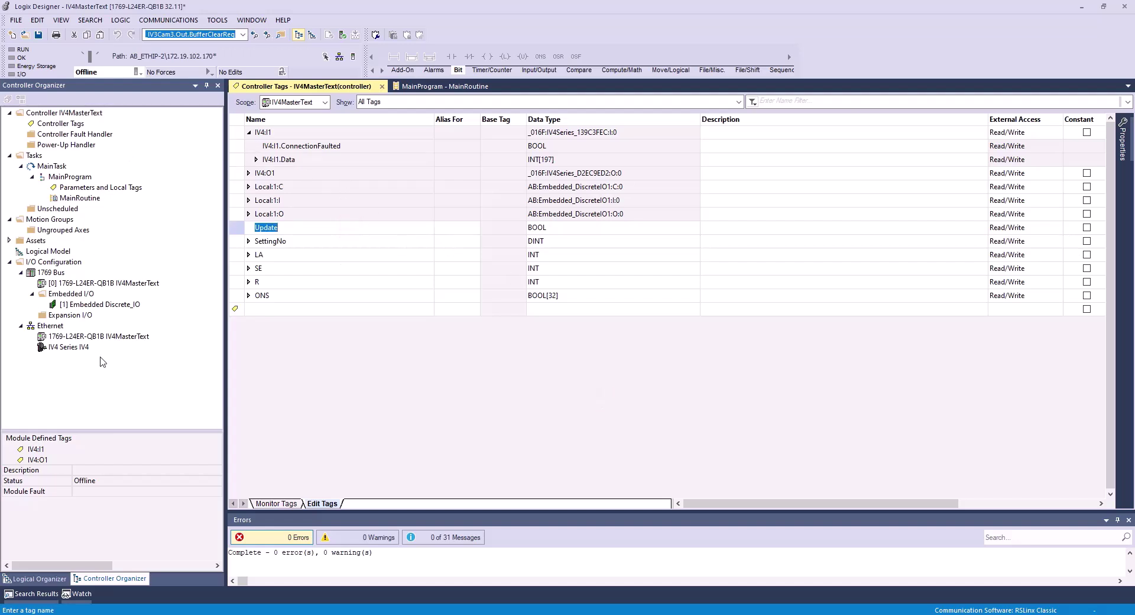
pyautogui.click(89, 348)
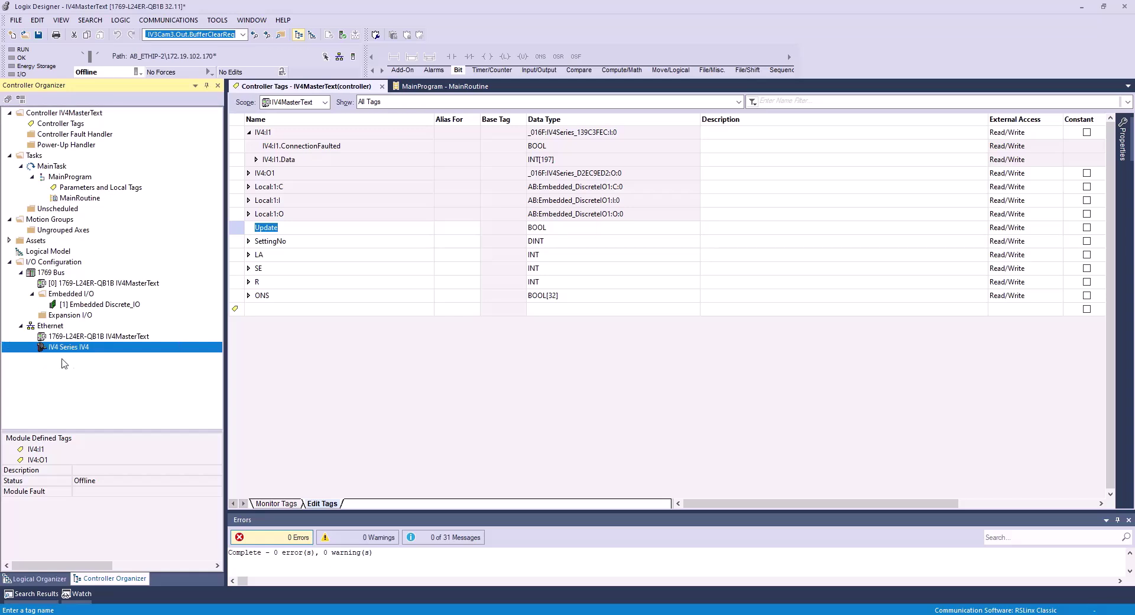
# Step: Expand IV4:I1.Data and read its descriptions: Error code, Warning code, Current Program No., processing times
pyautogui.click(256, 159)
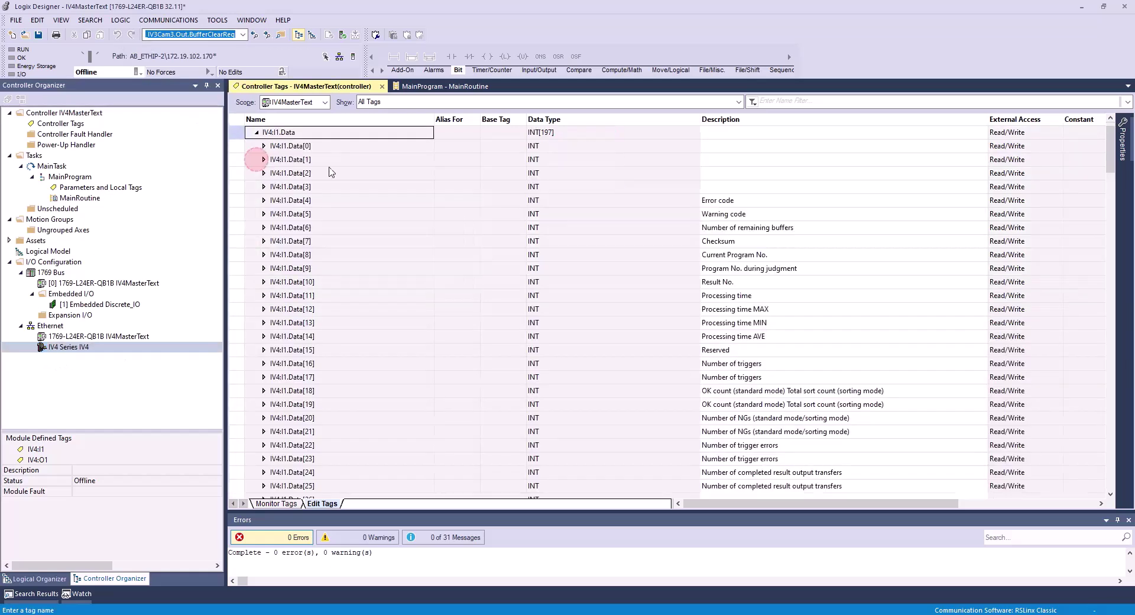
pyautogui.click(757, 254)
pyautogui.click(774, 405)
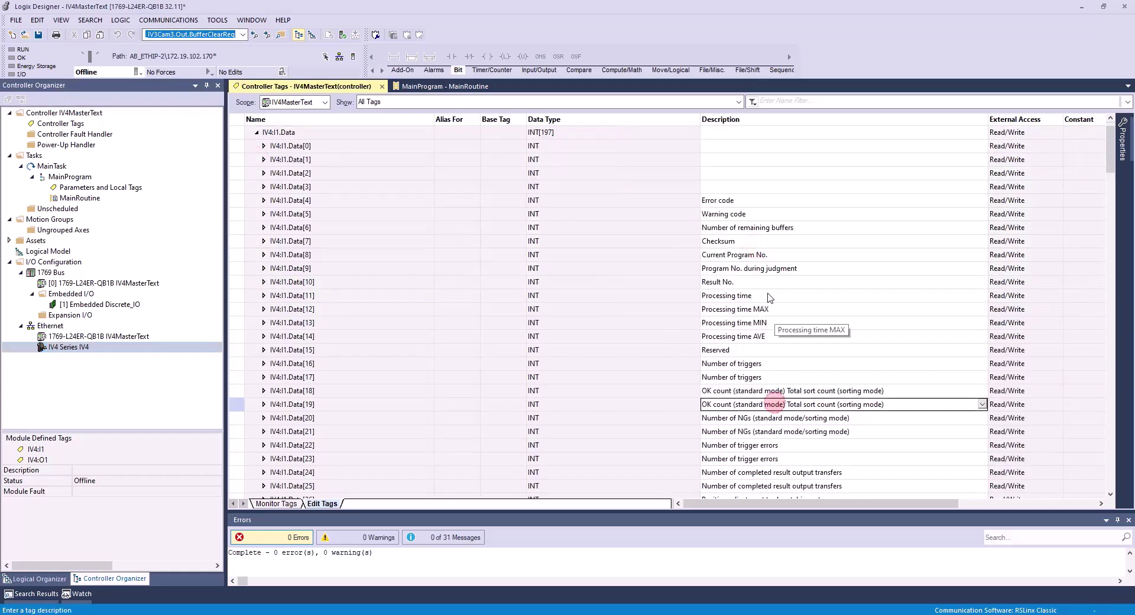
pyautogui.click(732, 227)
pyautogui.click(720, 200)
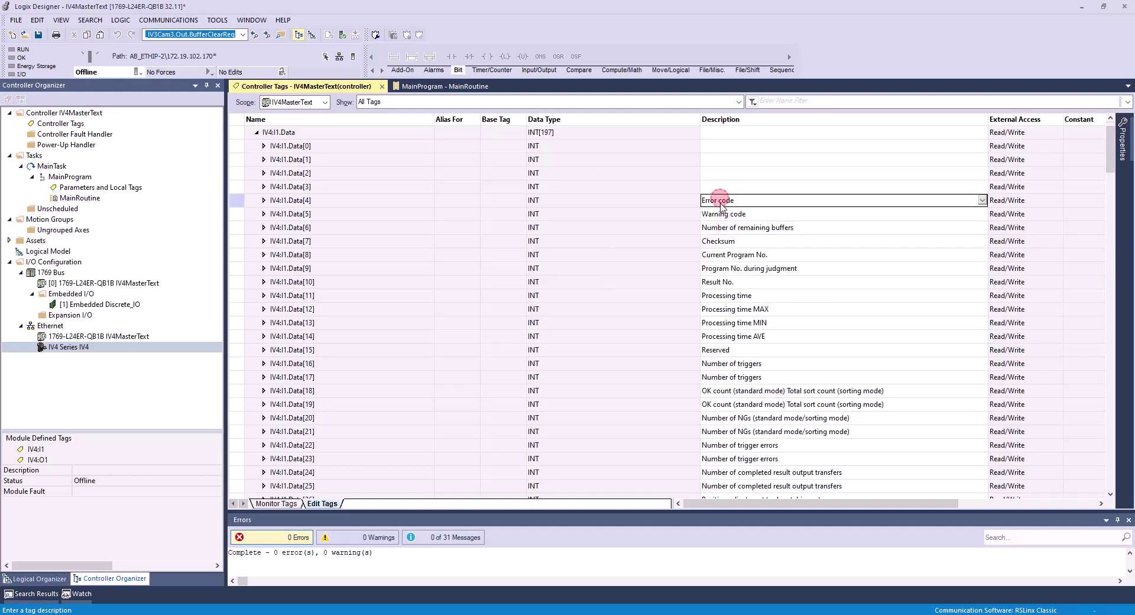
pyautogui.click(723, 213)
pyautogui.click(776, 341)
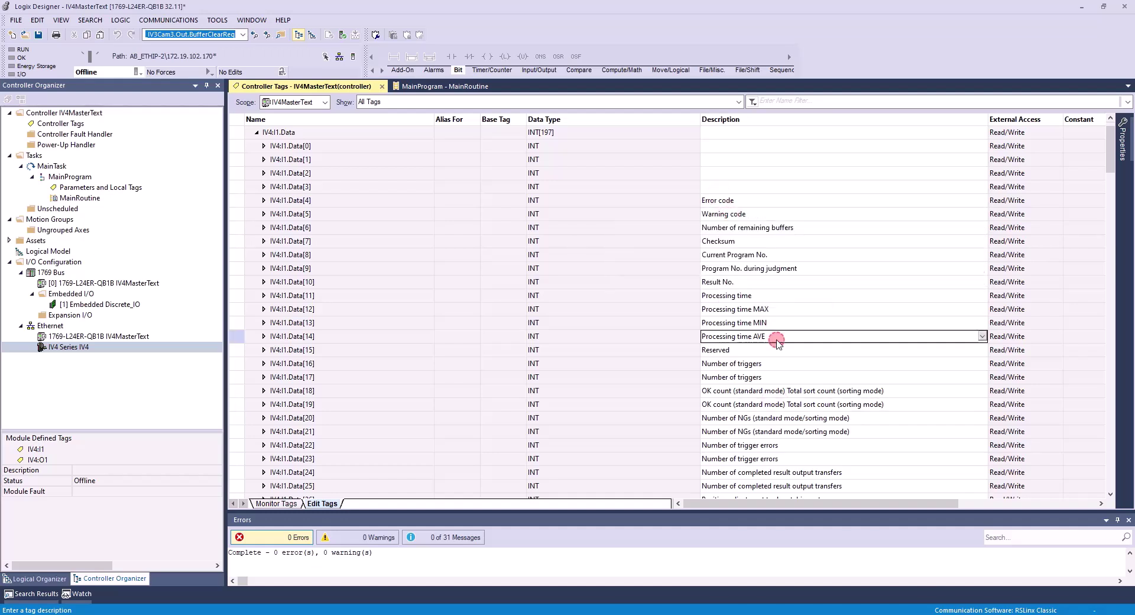
pyautogui.click(733, 311)
pyautogui.click(738, 255)
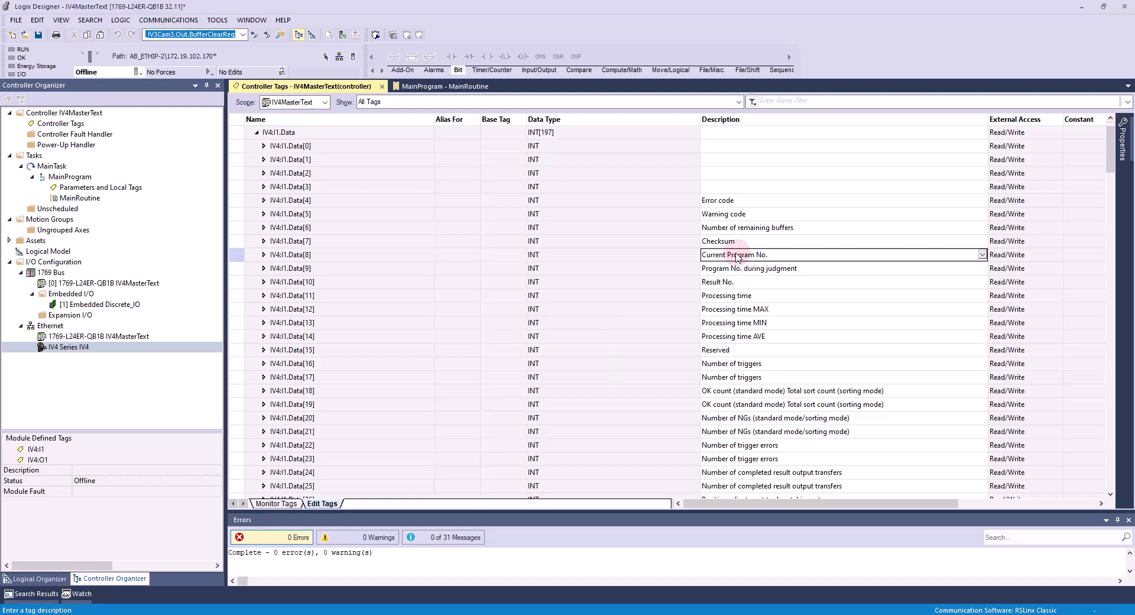
pyautogui.scroll(1, 531, 306)
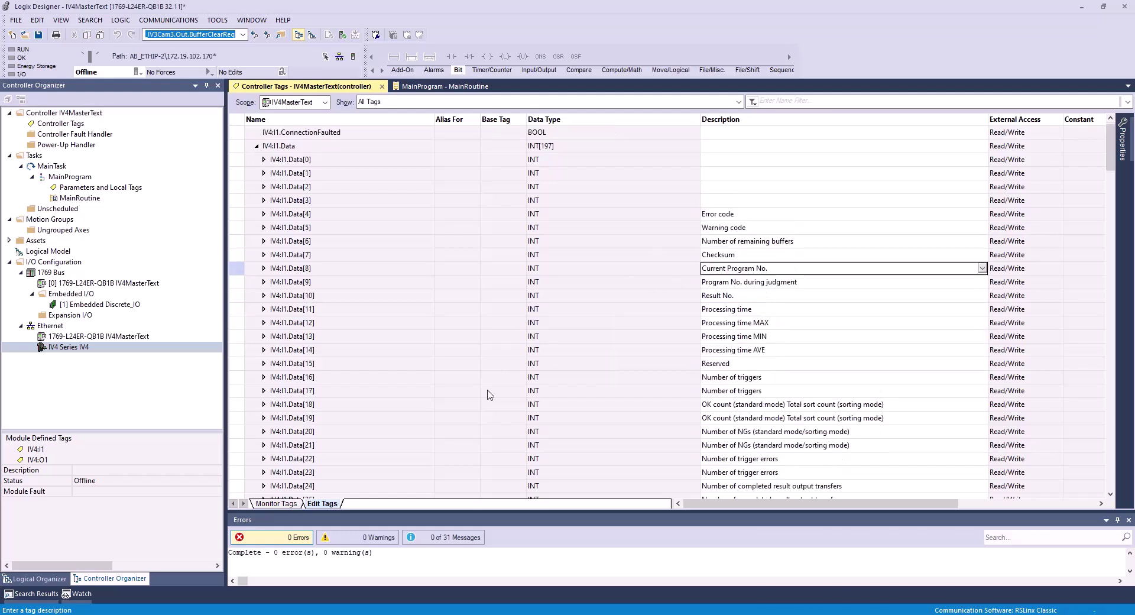
pyautogui.scroll(1, 428, 278)
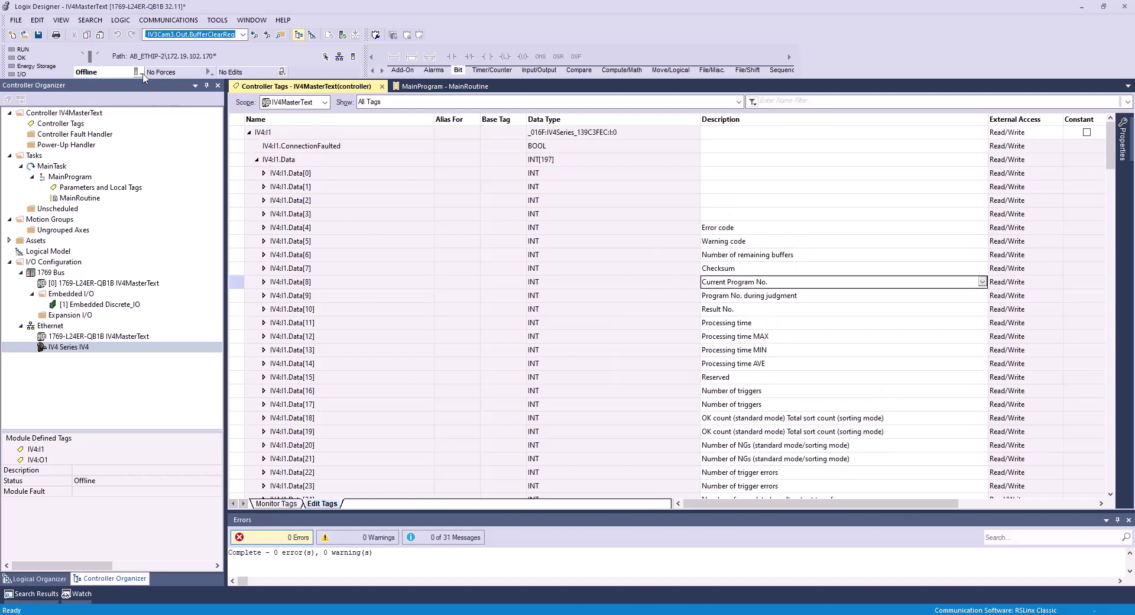
# Step: Go online with the controller, tile Logix Designer right and IV Smart Navigator left, and widen the tag pane
pyautogui.click(142, 72)
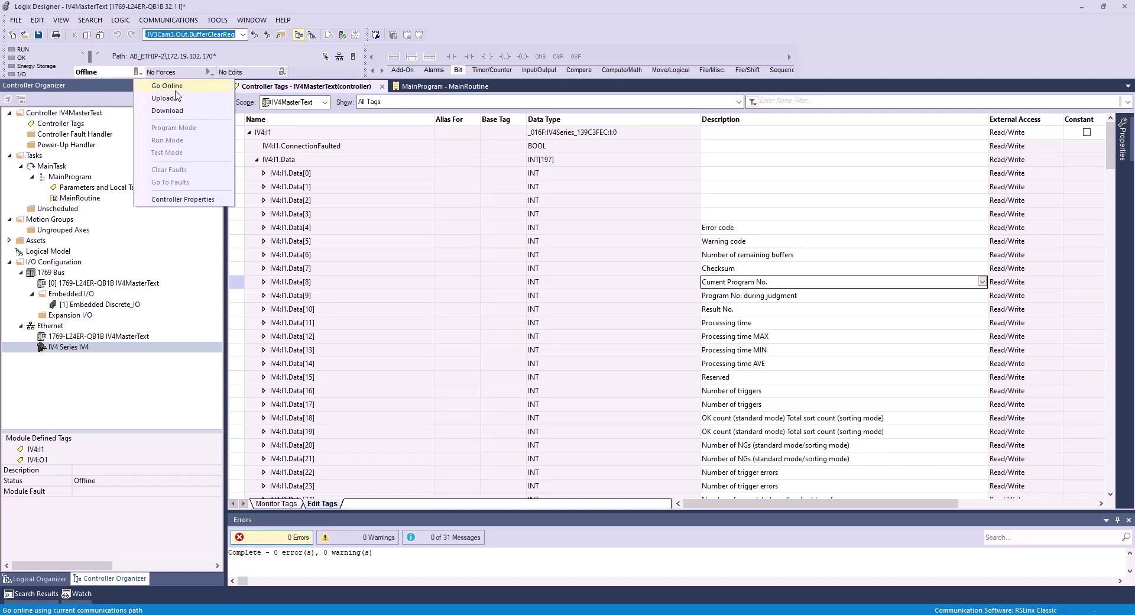
pyautogui.click(174, 88)
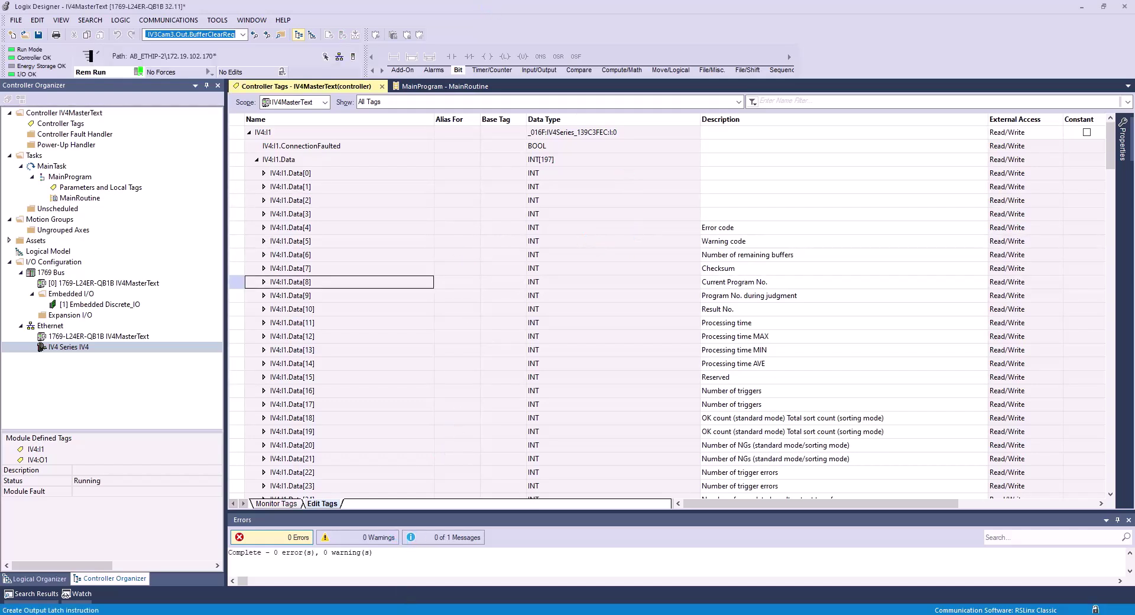
pyautogui.moveTo(528, 18); pyautogui.dragTo(1132, 248)
pyautogui.click(361, 262)
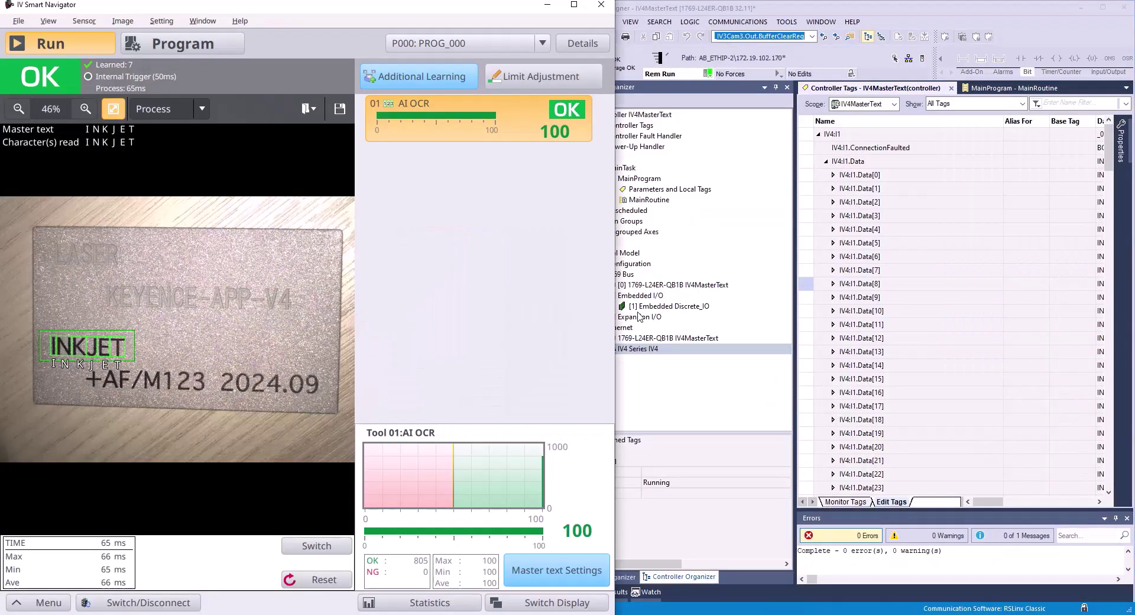
pyautogui.click(679, 433)
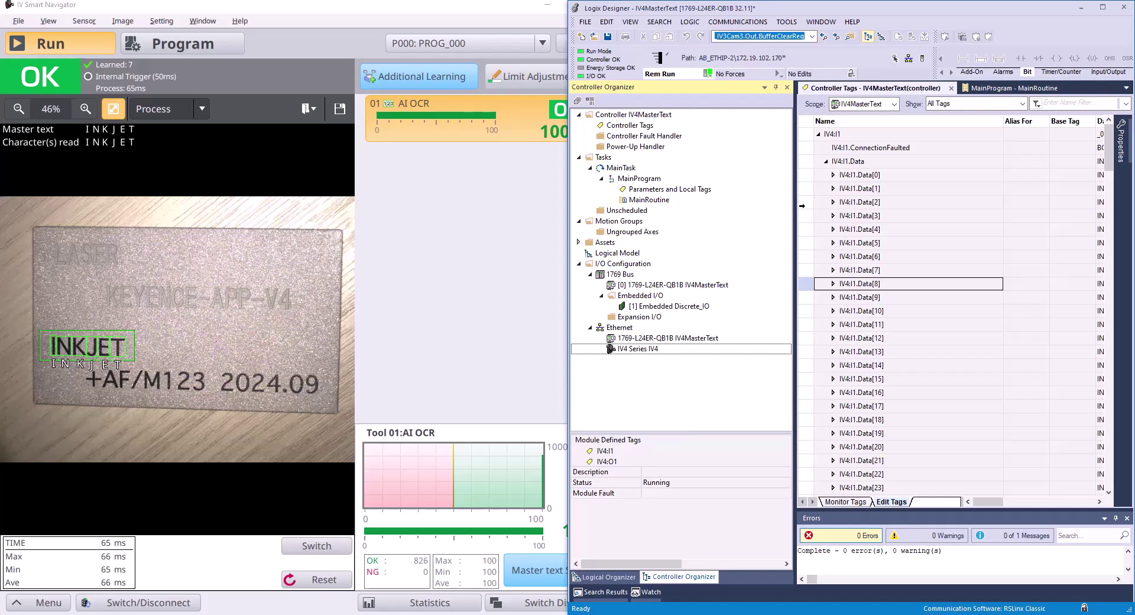
pyautogui.moveTo(799, 205); pyautogui.dragTo(609, 206)
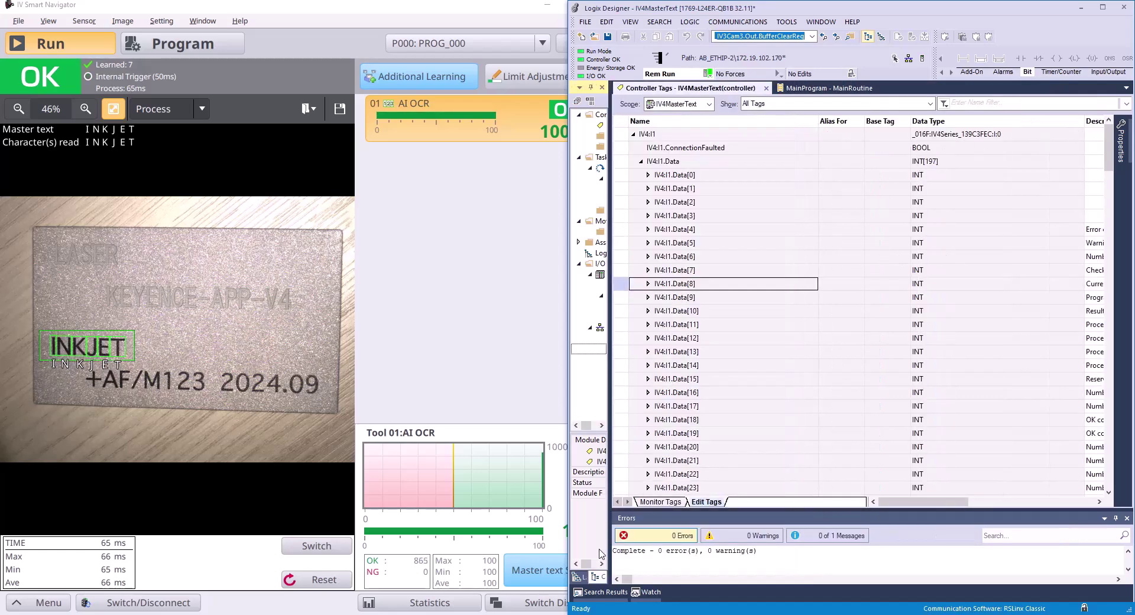
# Step: Show live tag values and expand IV4:I1.Data[0] and Data[1] to inspect their response and status bits
pyautogui.click(661, 501)
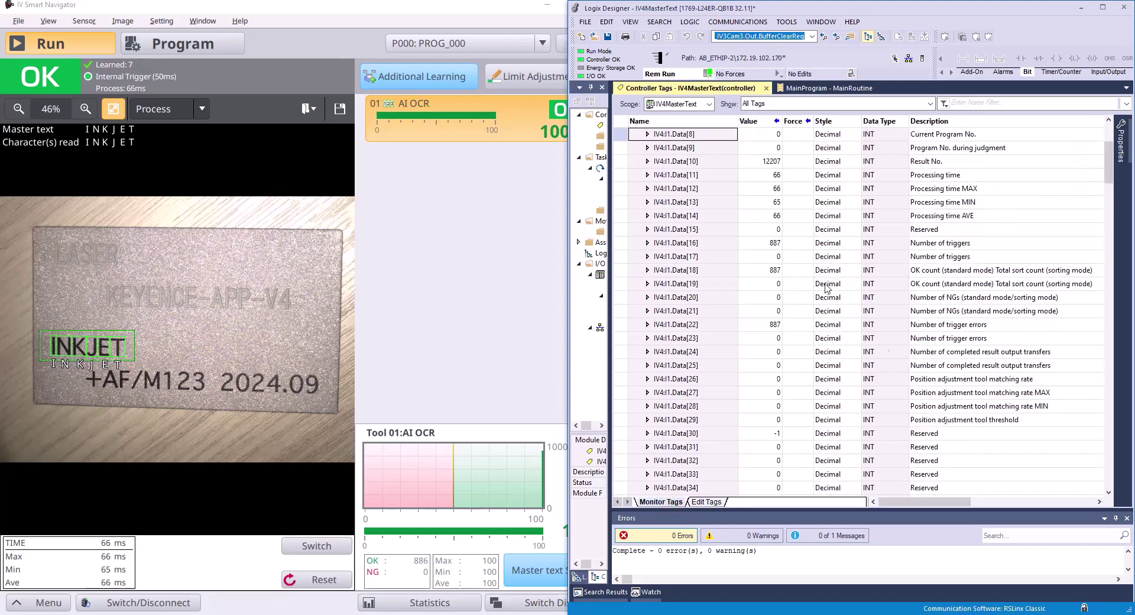
pyautogui.scroll(4, 896, 339)
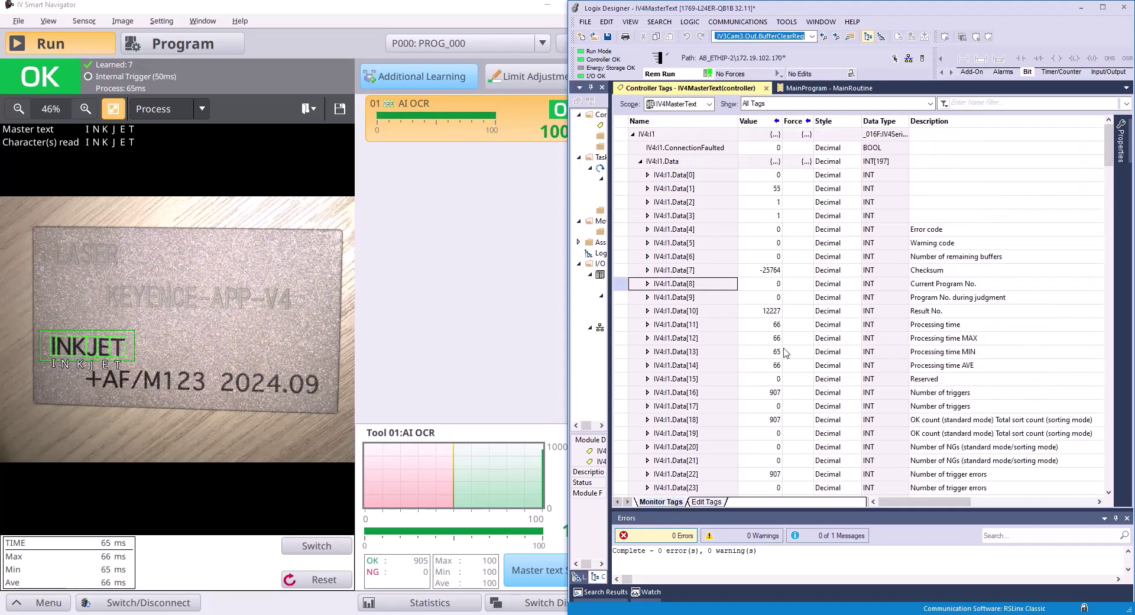
pyautogui.click(648, 175)
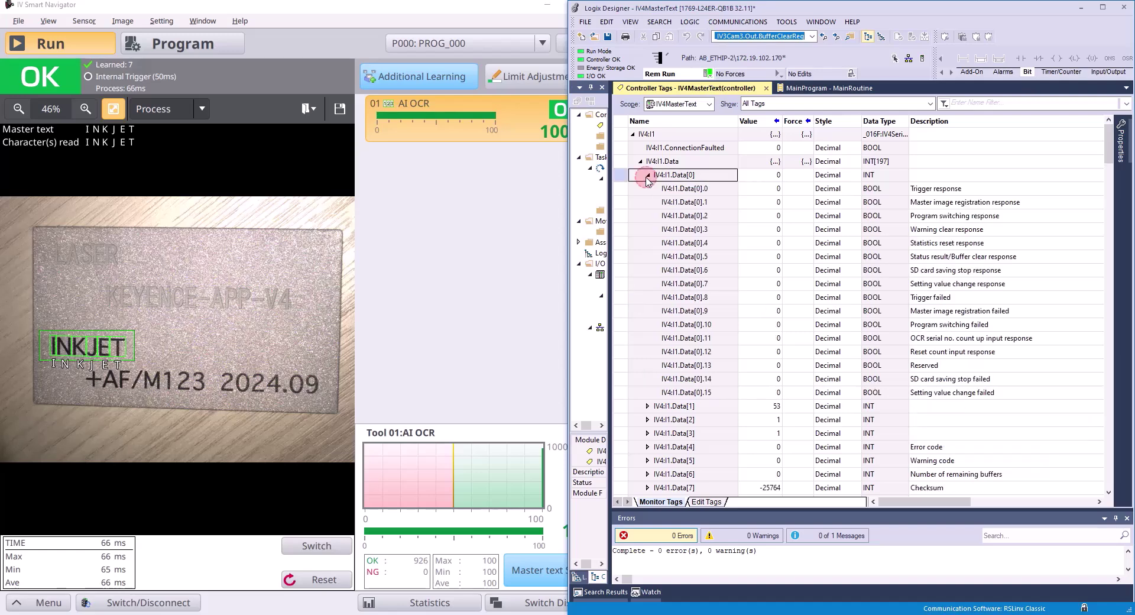
pyautogui.click(648, 175)
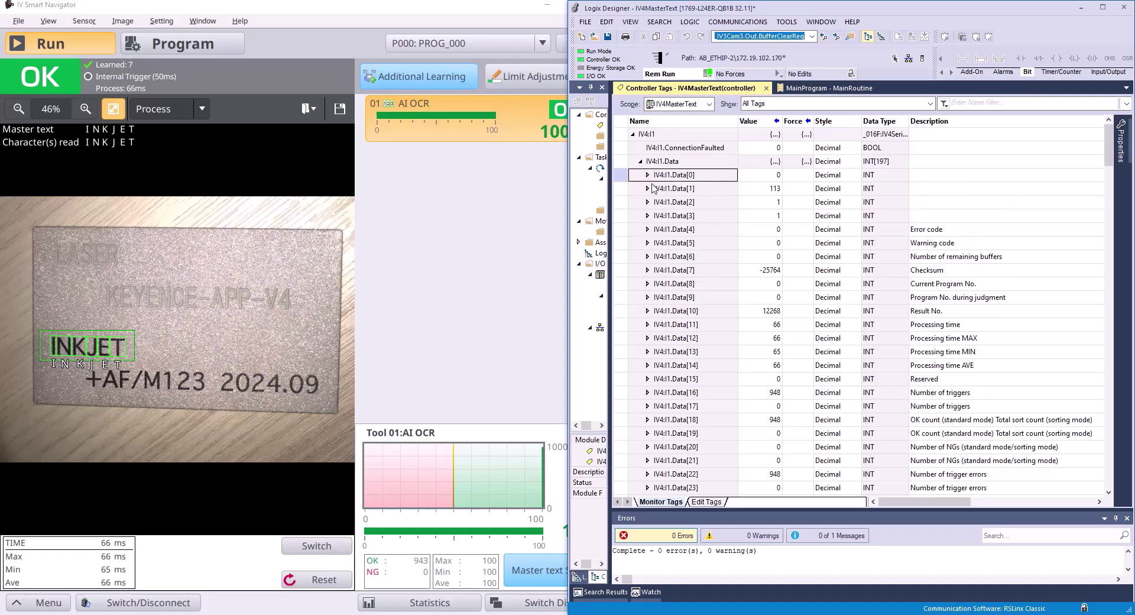
pyautogui.click(651, 189)
pyautogui.click(647, 189)
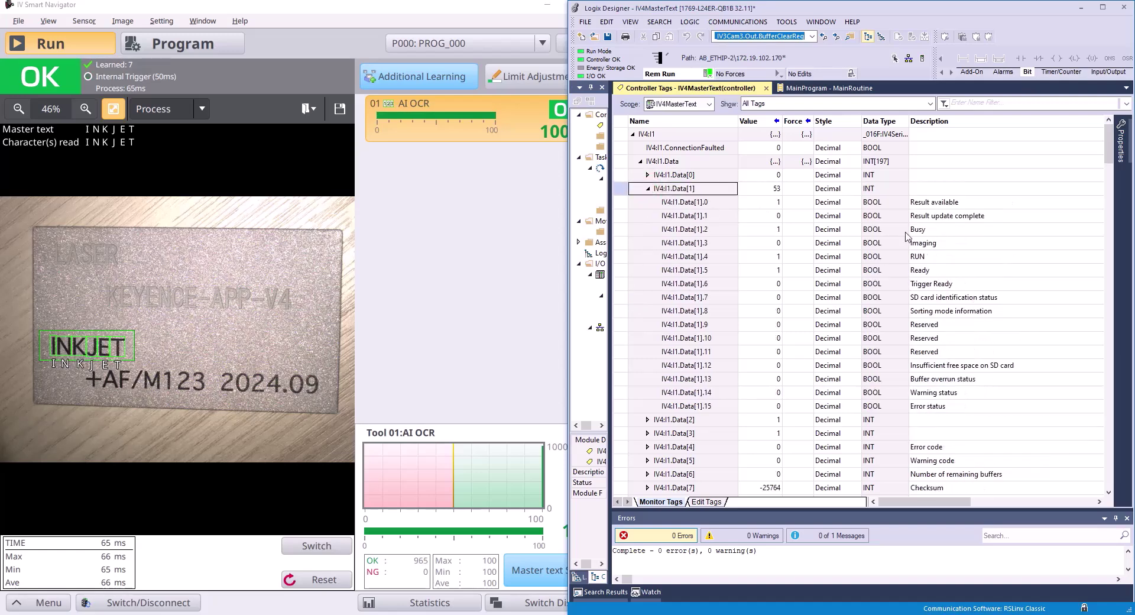
pyautogui.doubleClick(947, 256)
pyautogui.click(692, 256)
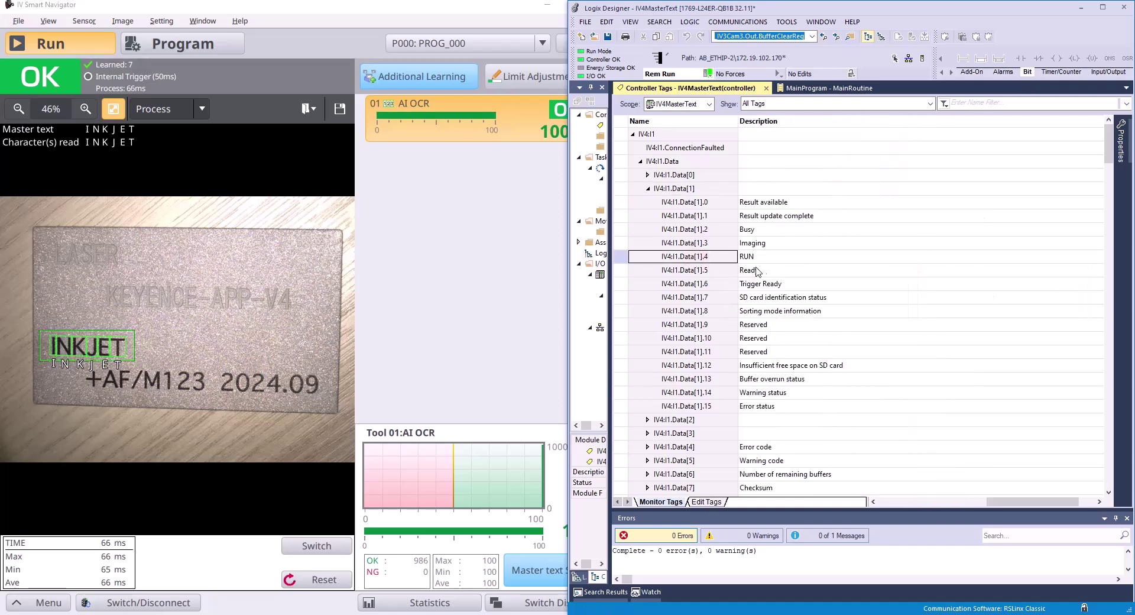
pyautogui.moveTo(1034, 503); pyautogui.dragTo(905, 504)
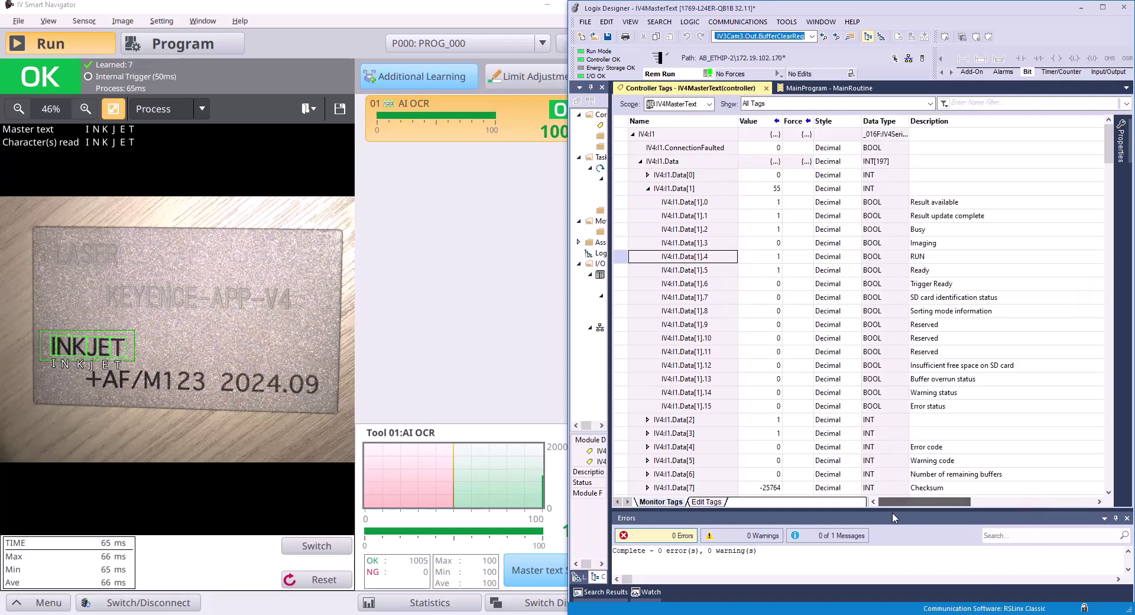
pyautogui.click(649, 188)
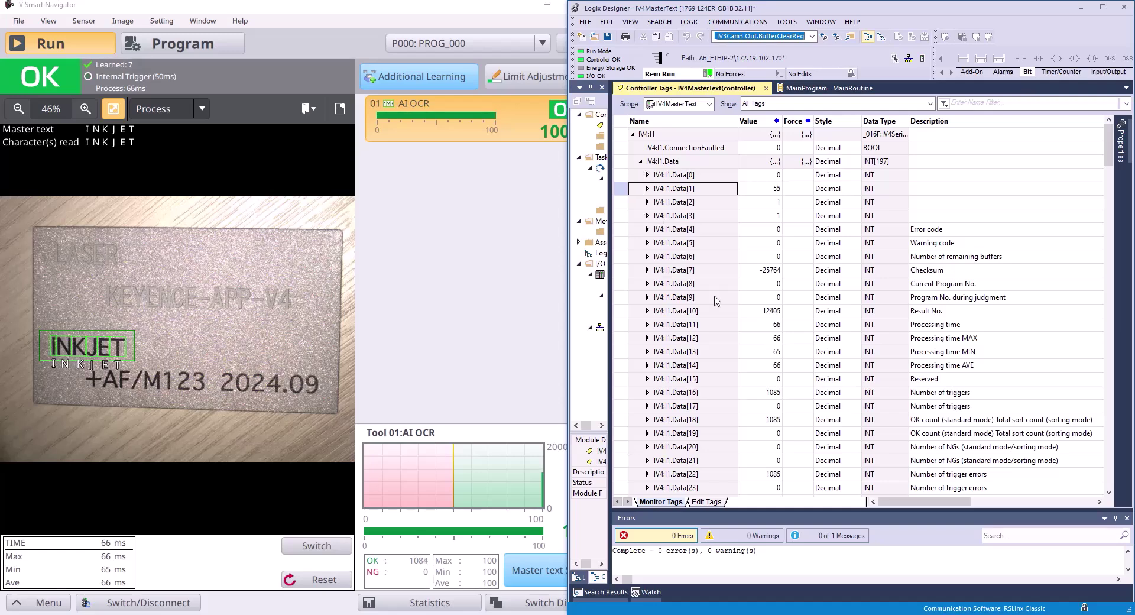
# Step: Check the ASCII display style of Data[38] and read the Data[40] description
pyautogui.scroll(-11, 839, 341)
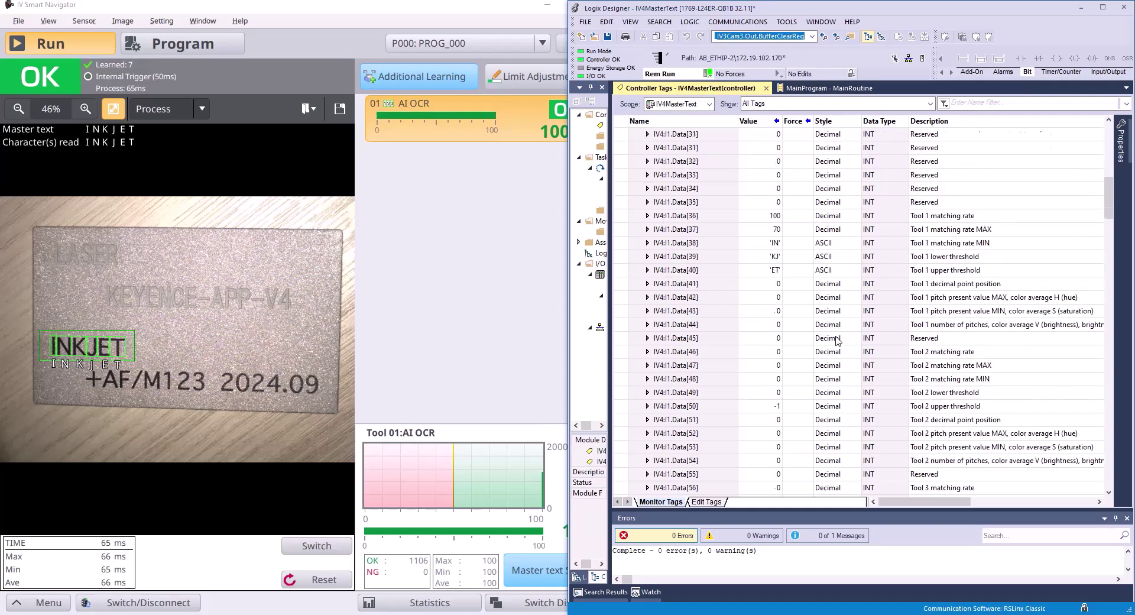
pyautogui.scroll(2, 898, 278)
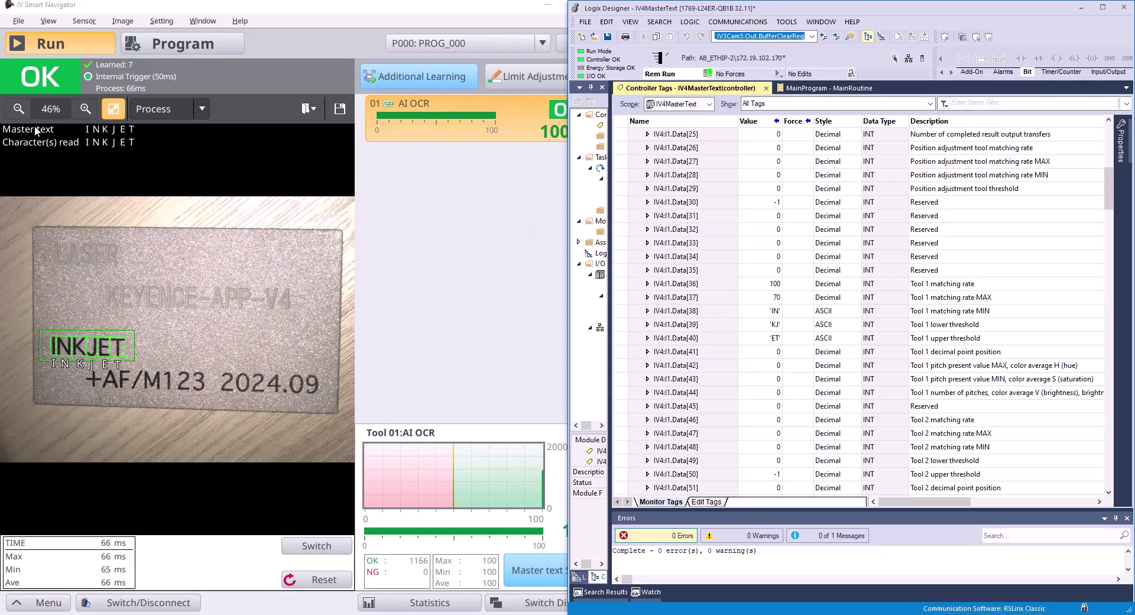
pyautogui.click(707, 312)
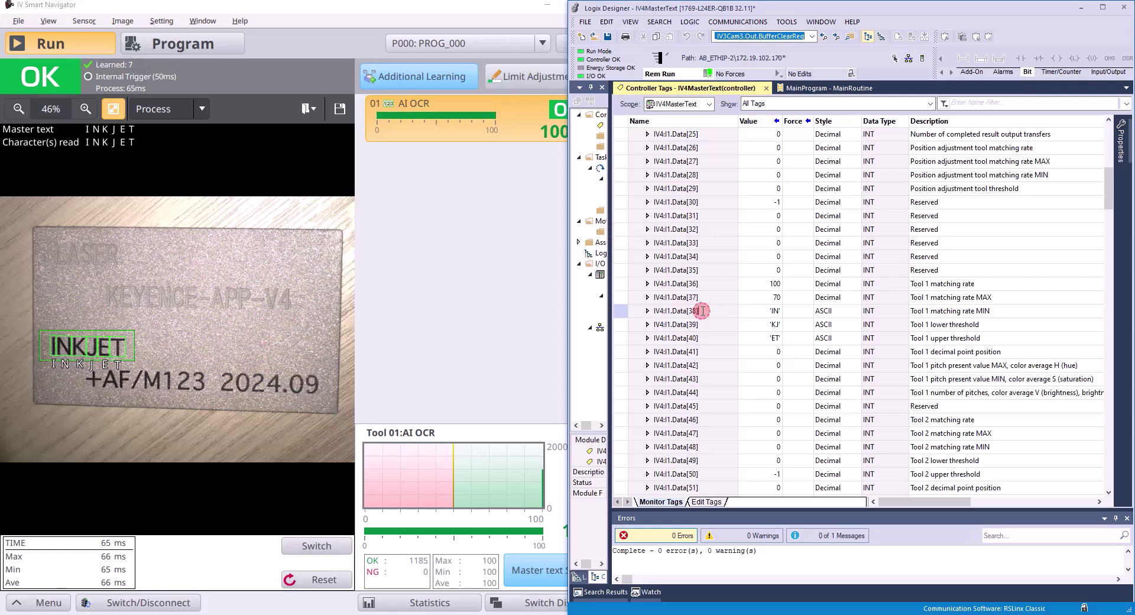
pyautogui.click(851, 311)
pyautogui.click(931, 309)
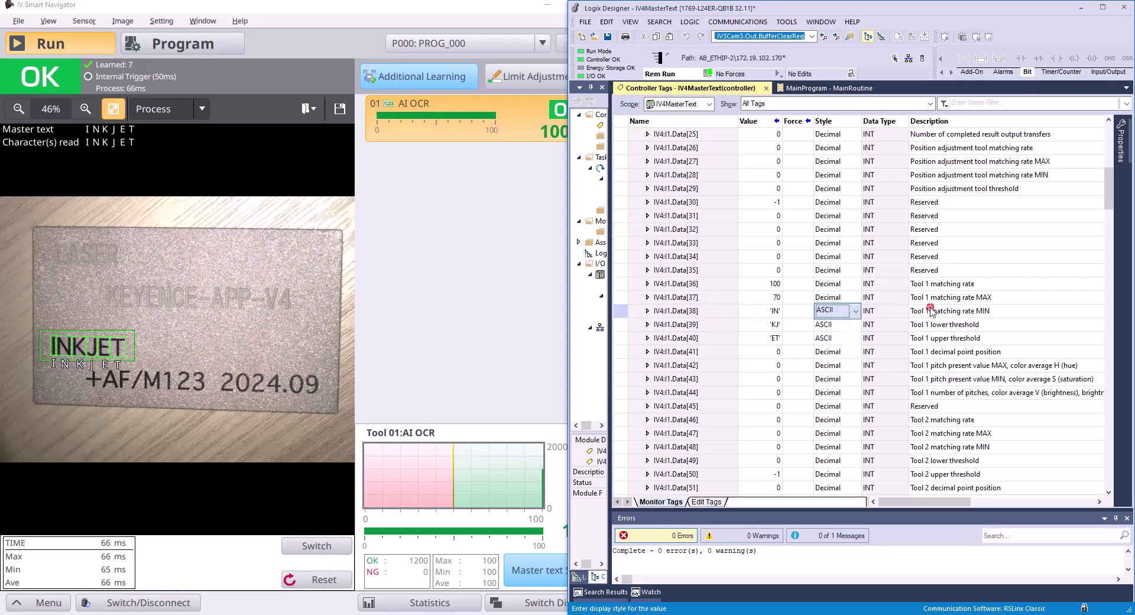
pyautogui.click(765, 312)
pyautogui.click(769, 325)
pyautogui.click(769, 338)
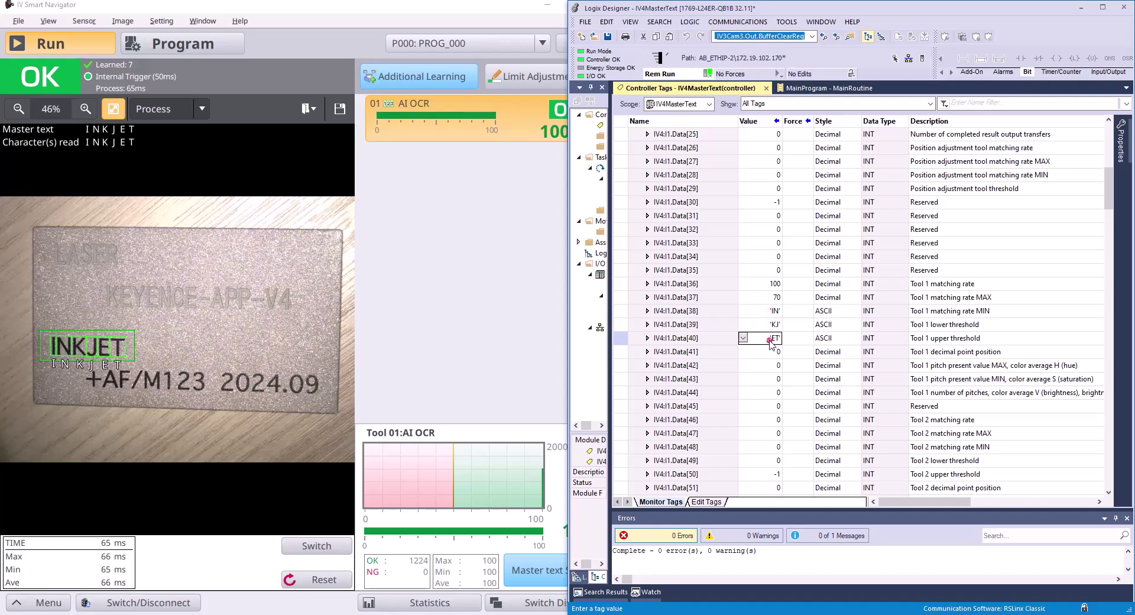
pyautogui.doubleClick(963, 338)
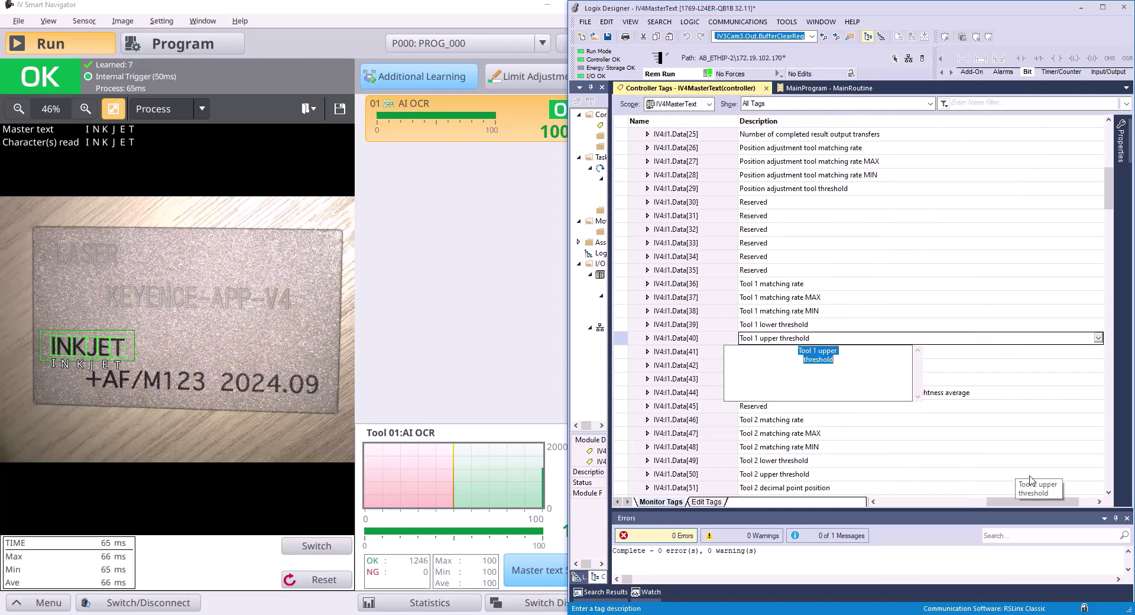
pyautogui.click(1020, 502)
pyautogui.moveTo(1013, 500); pyautogui.dragTo(914, 521)
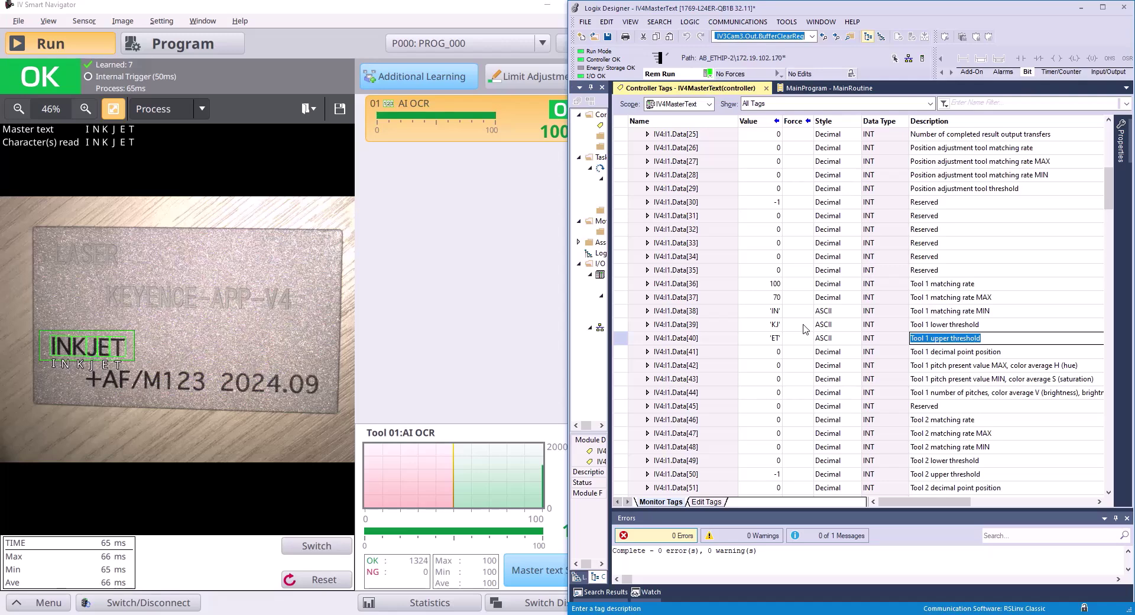
# Step: Step through Data[38]–[41] values 'IN', 'KJ', 'ET' and 0, spelling INKJET
pyautogui.doubleClick(773, 311)
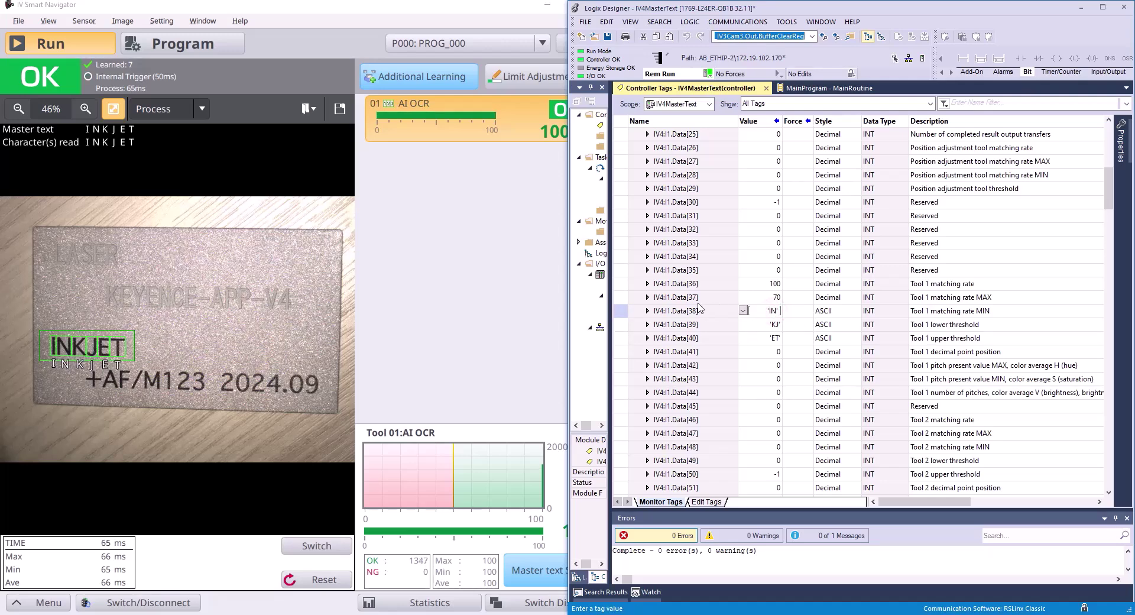
pyautogui.click(766, 325)
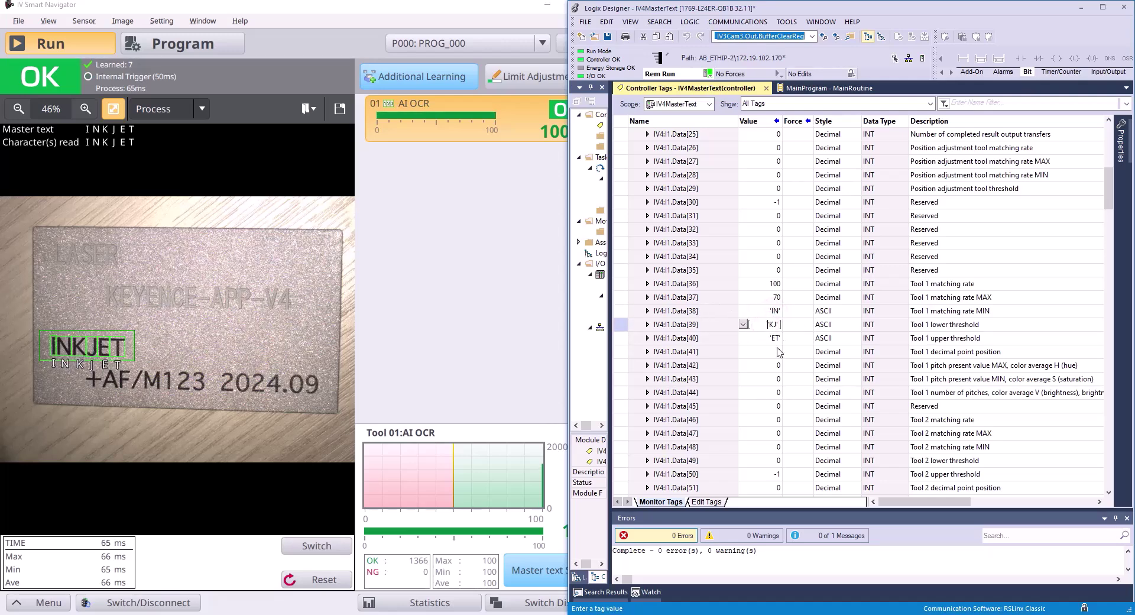
pyautogui.click(774, 315)
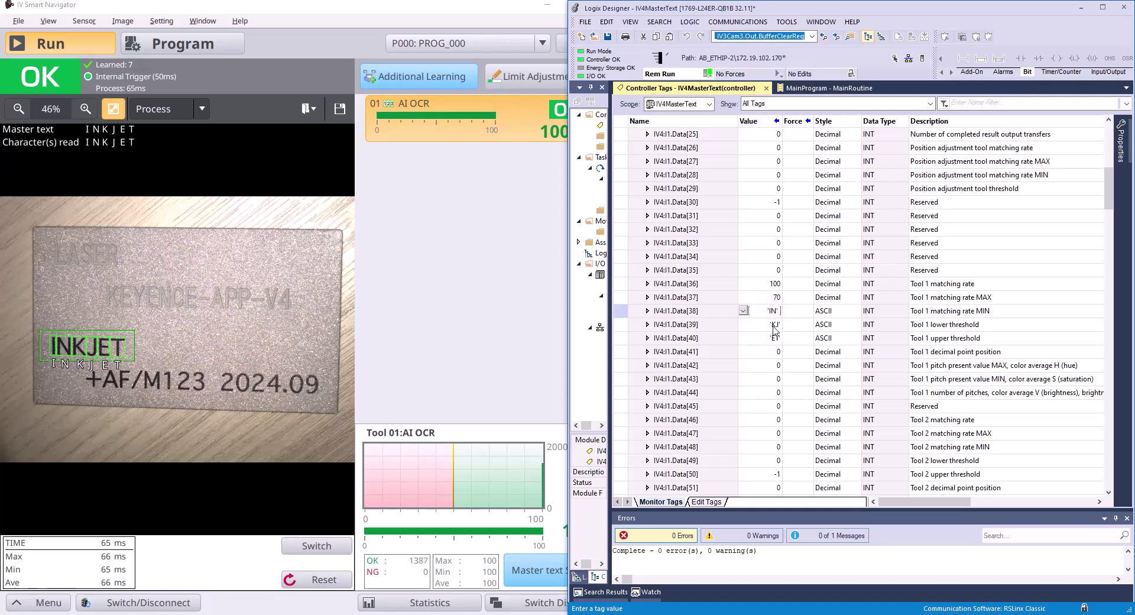
pyautogui.click(775, 326)
pyautogui.click(775, 338)
pyautogui.click(775, 311)
pyautogui.click(775, 337)
pyautogui.click(772, 324)
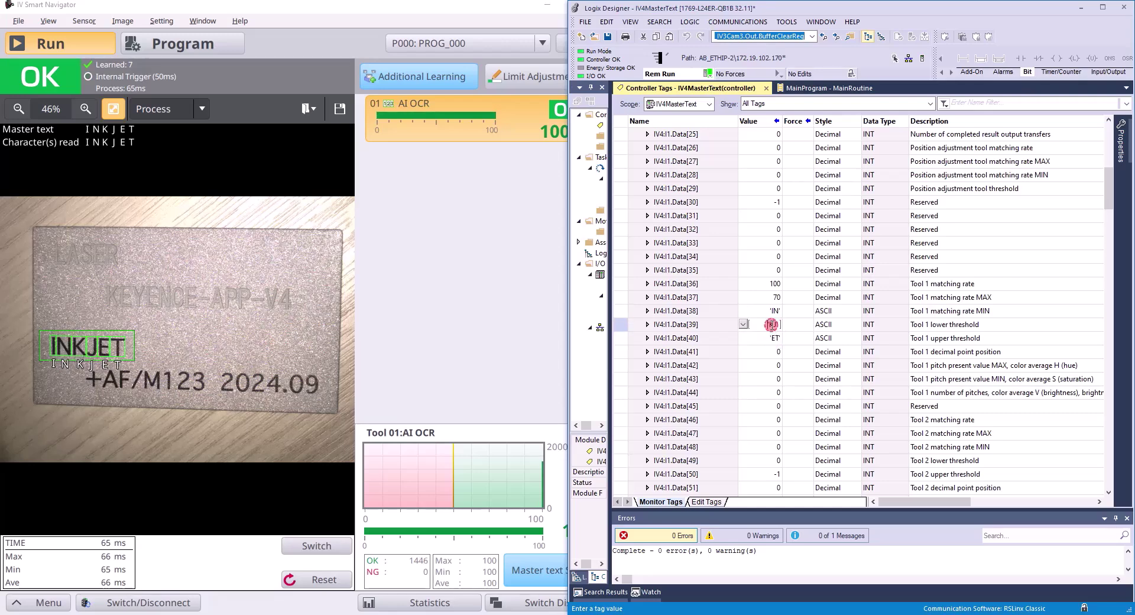
pyautogui.click(773, 311)
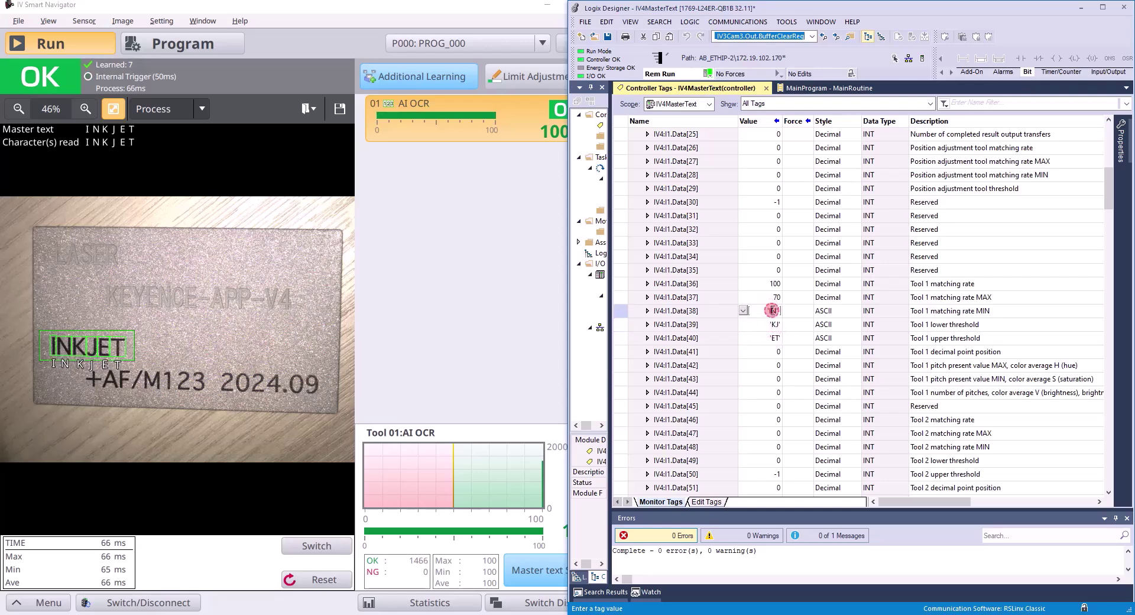
pyautogui.click(771, 324)
pyautogui.click(775, 338)
pyautogui.click(781, 351)
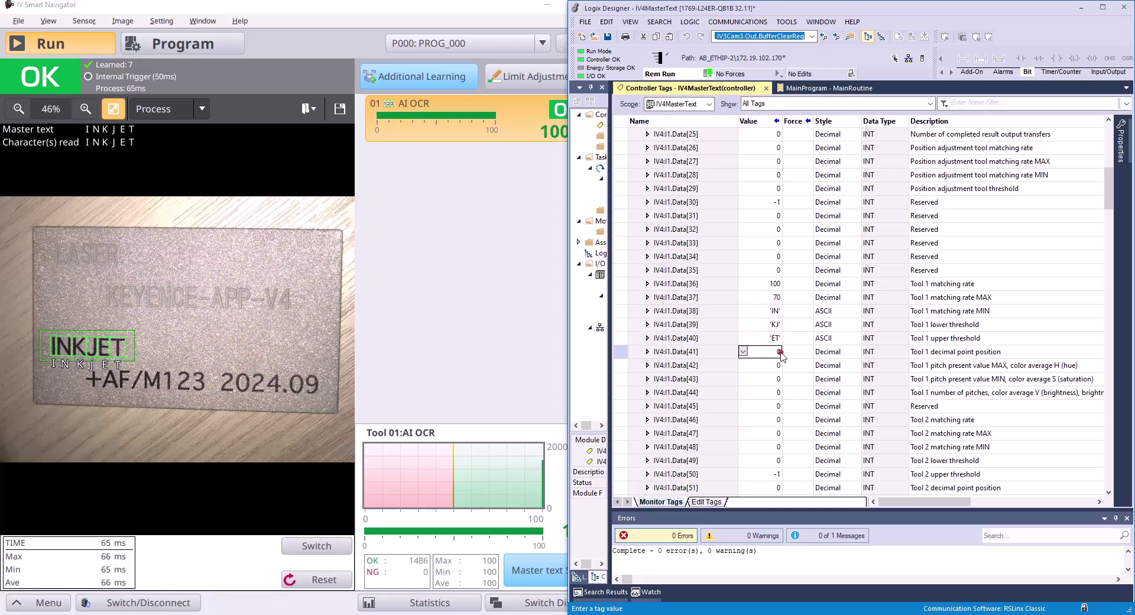
pyautogui.click(762, 310)
pyautogui.click(765, 323)
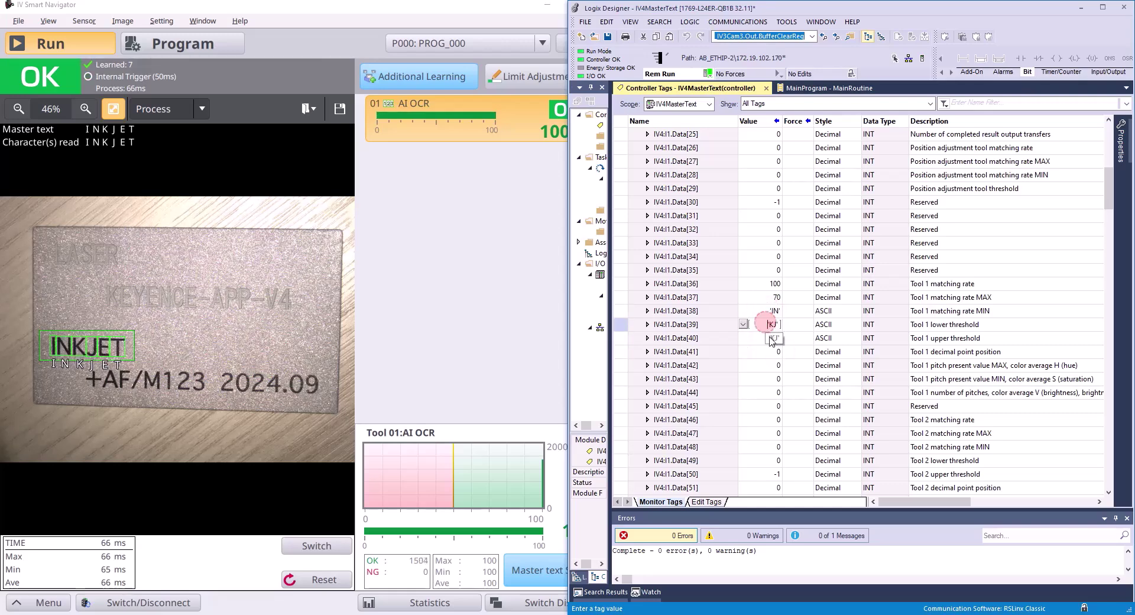
pyautogui.click(770, 338)
pyautogui.click(772, 351)
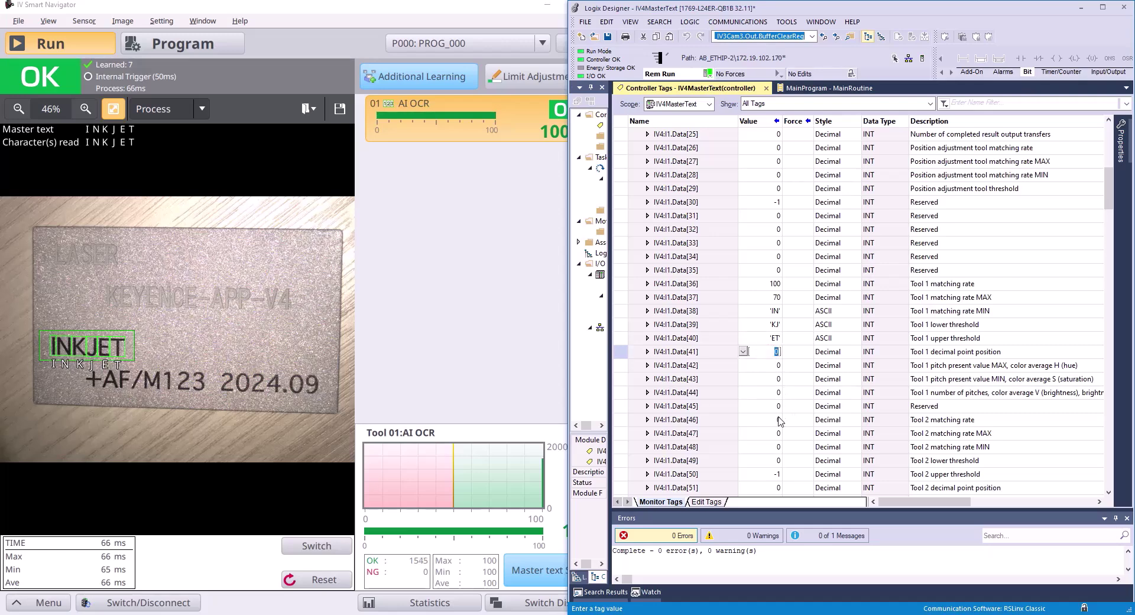
# Step: Inspect the trailing words Data[42]–[45] that follow the master text
pyautogui.click(777, 407)
pyautogui.click(705, 406)
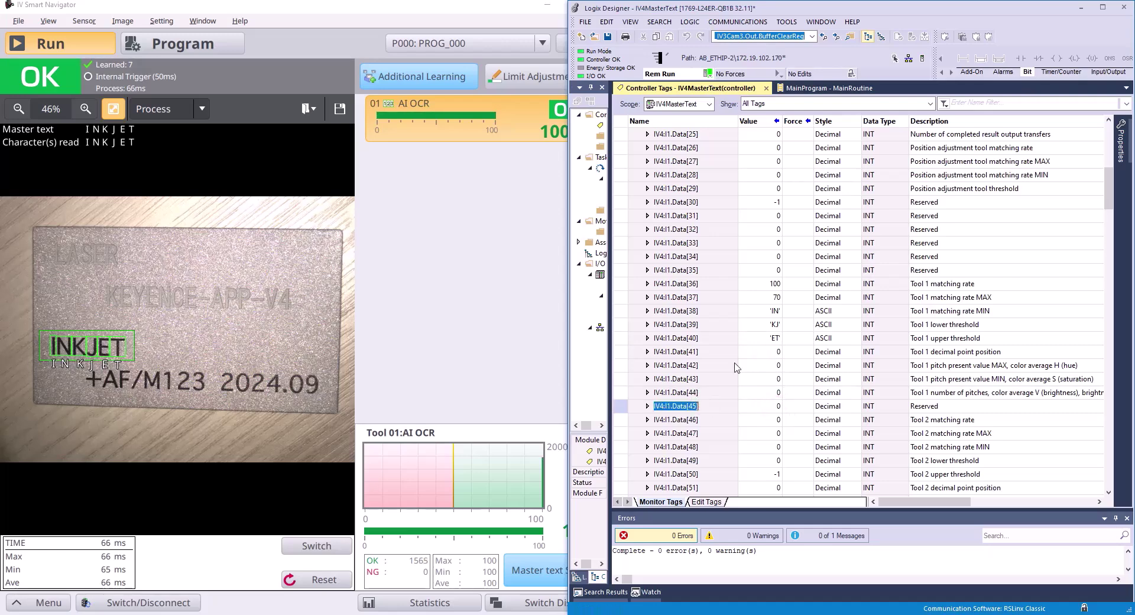
pyautogui.click(715, 352)
pyautogui.click(711, 407)
pyautogui.click(769, 365)
pyautogui.click(773, 380)
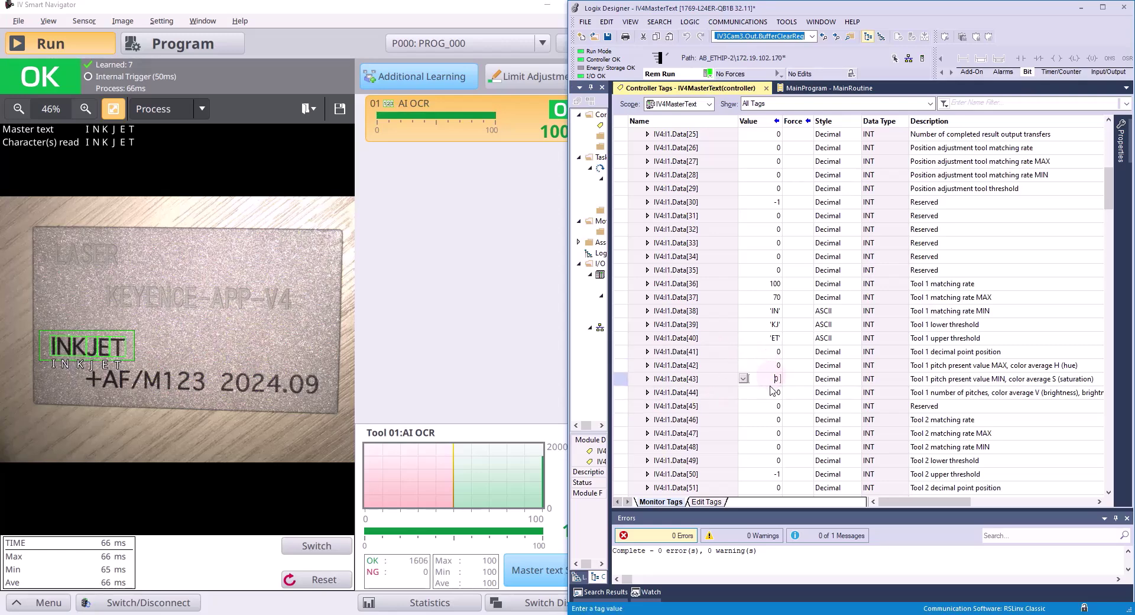
pyautogui.click(772, 368)
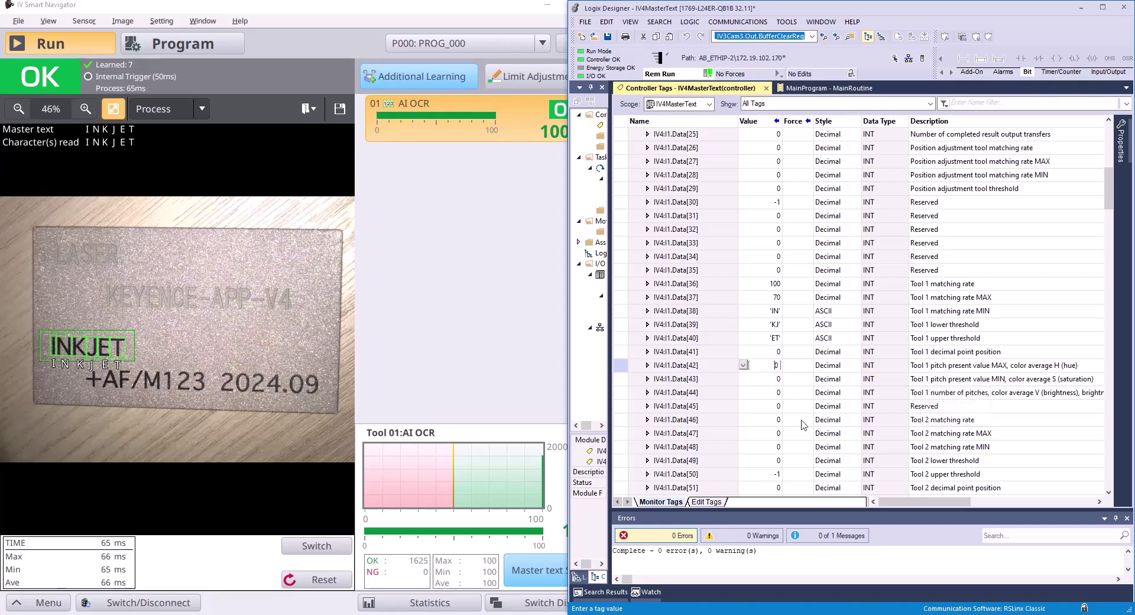
pyautogui.click(775, 406)
pyautogui.click(769, 311)
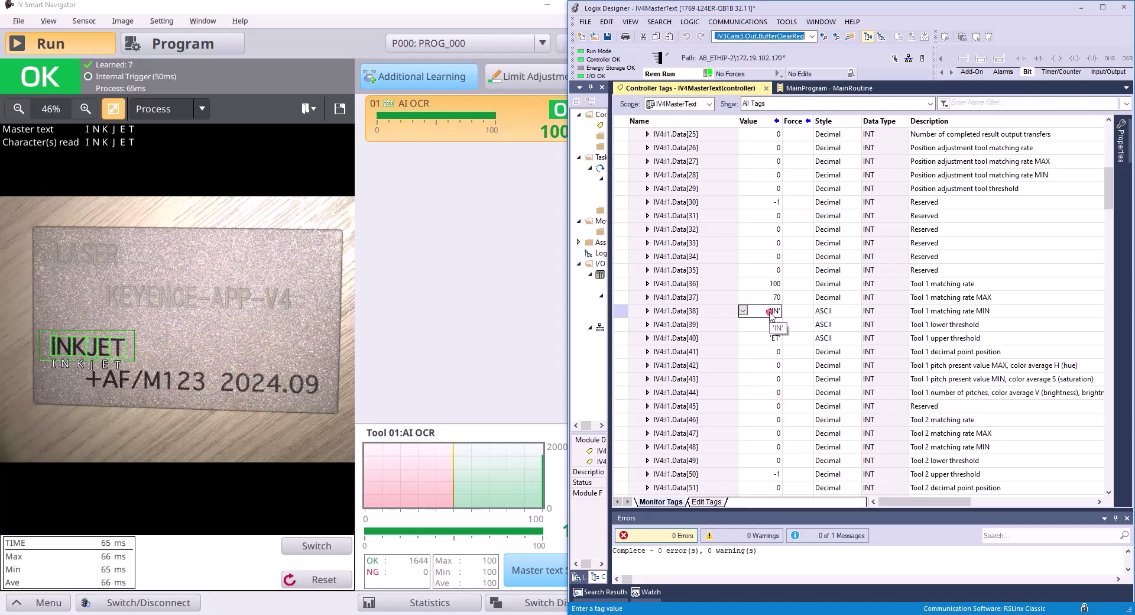
pyautogui.click(771, 406)
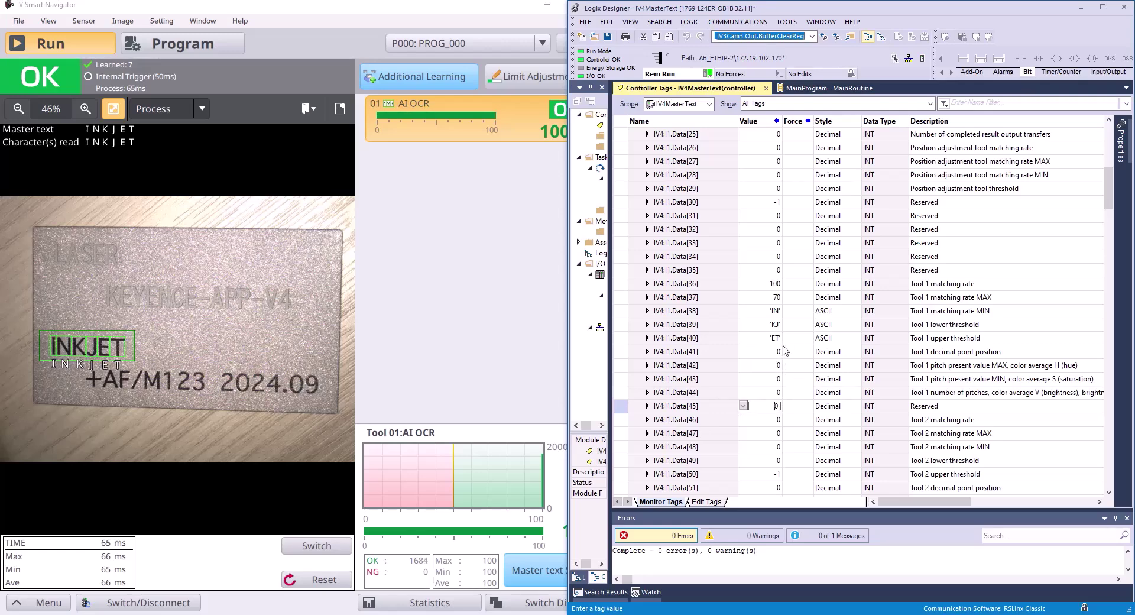
pyautogui.click(774, 317)
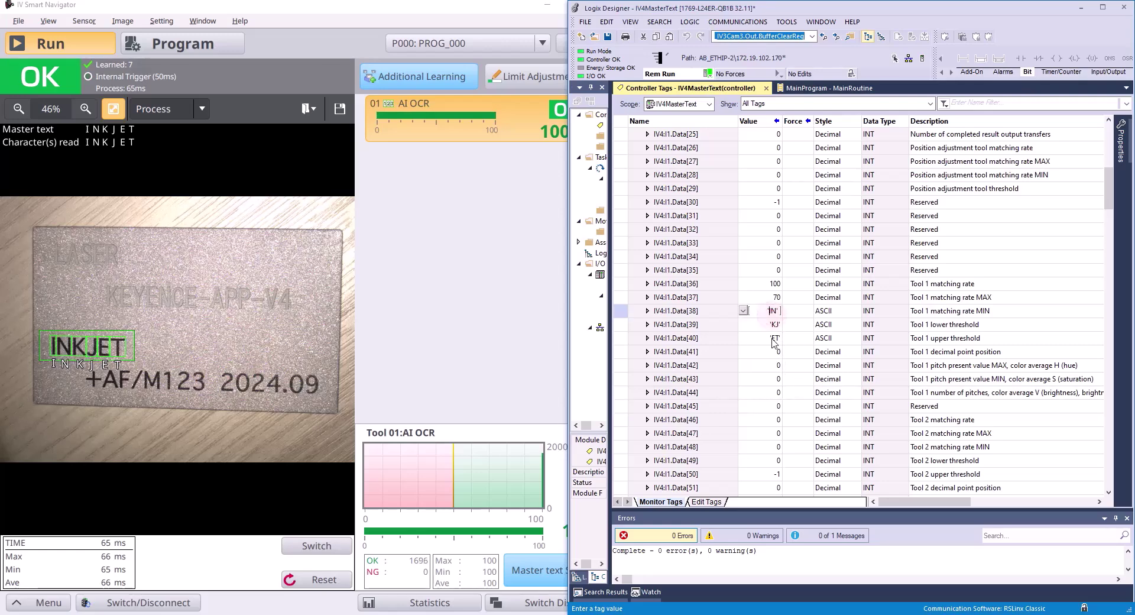
pyautogui.click(778, 407)
pyautogui.click(772, 407)
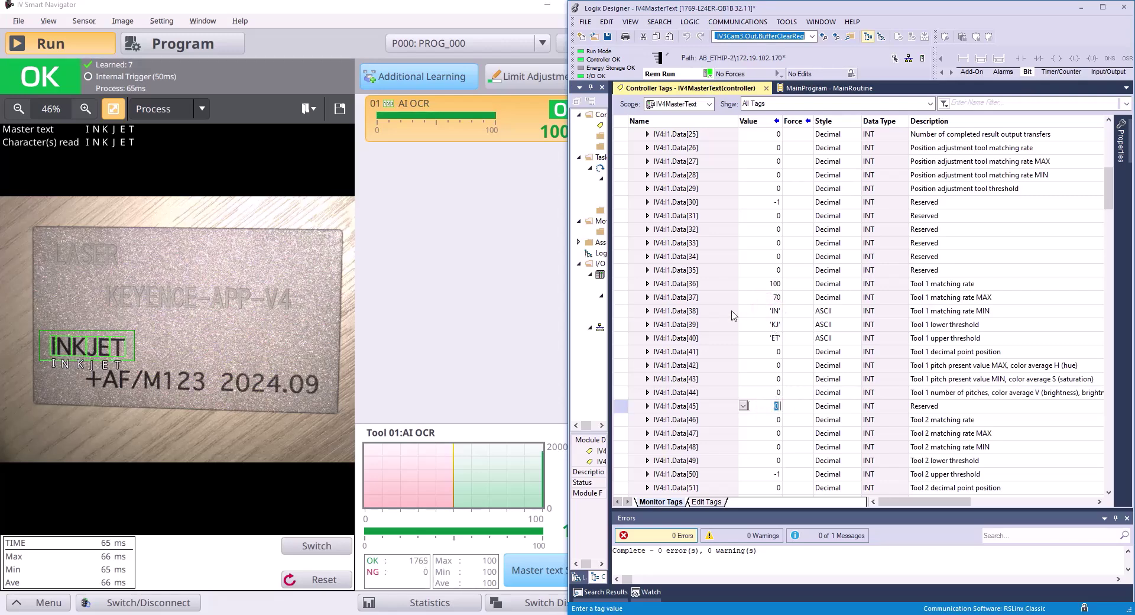
# Step: Recheck the 'IN', 'KJ', 'ET' words in Data[38]–[40] and look at Data[44]
pyautogui.click(753, 308)
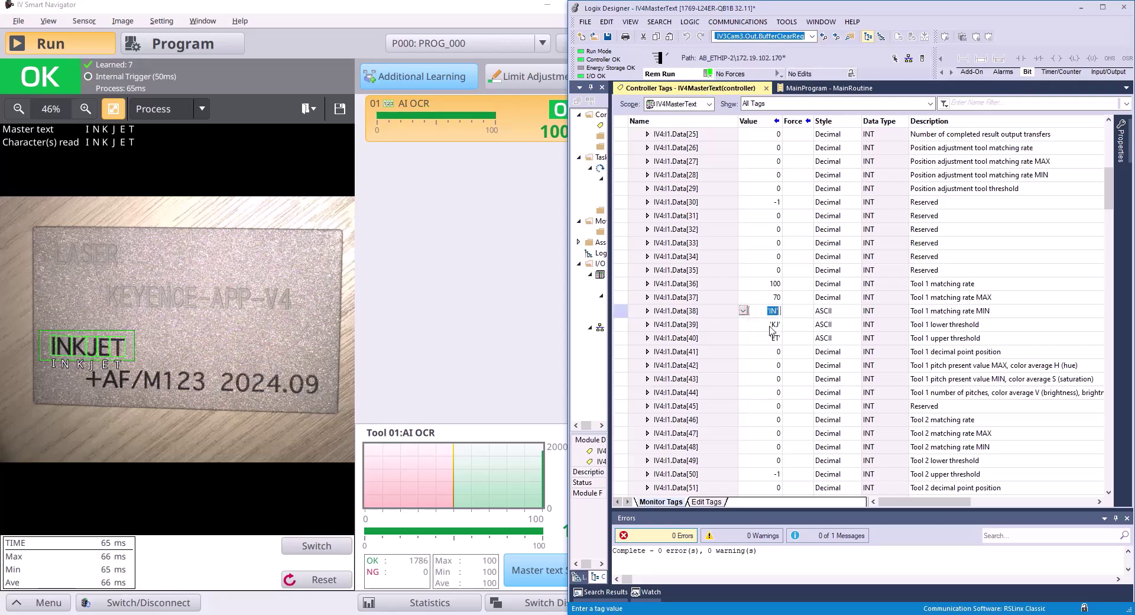
pyautogui.click(772, 324)
pyautogui.click(772, 337)
pyautogui.click(767, 312)
pyautogui.click(774, 393)
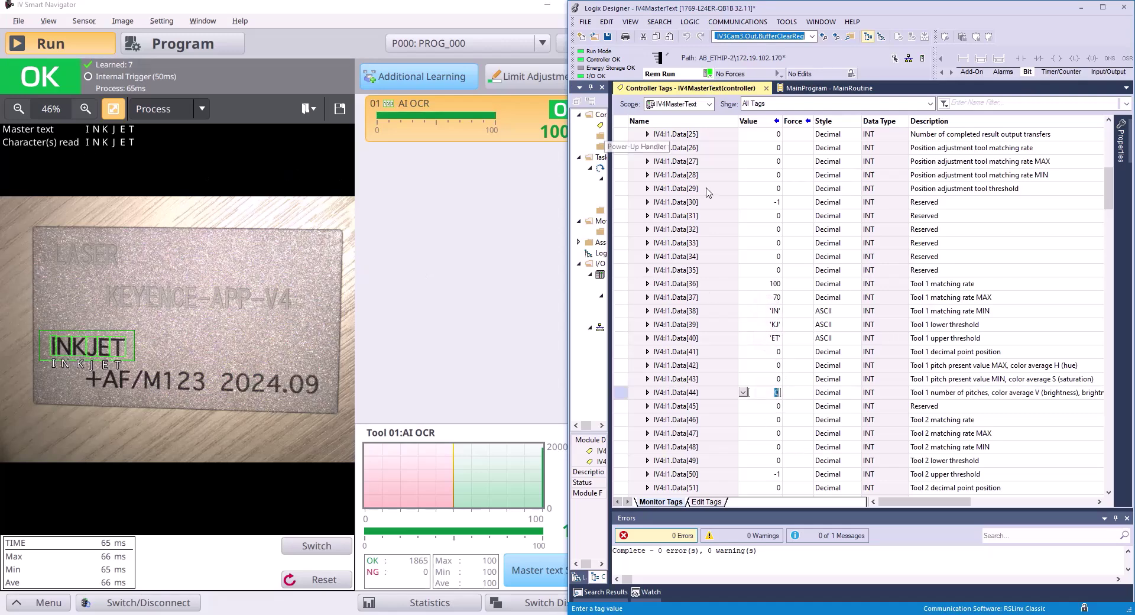
# Step: Collapse the IV4:I1 and IV4:O1 tags and confirm the Update tag stays at 0
pyautogui.scroll(10, 723, 204)
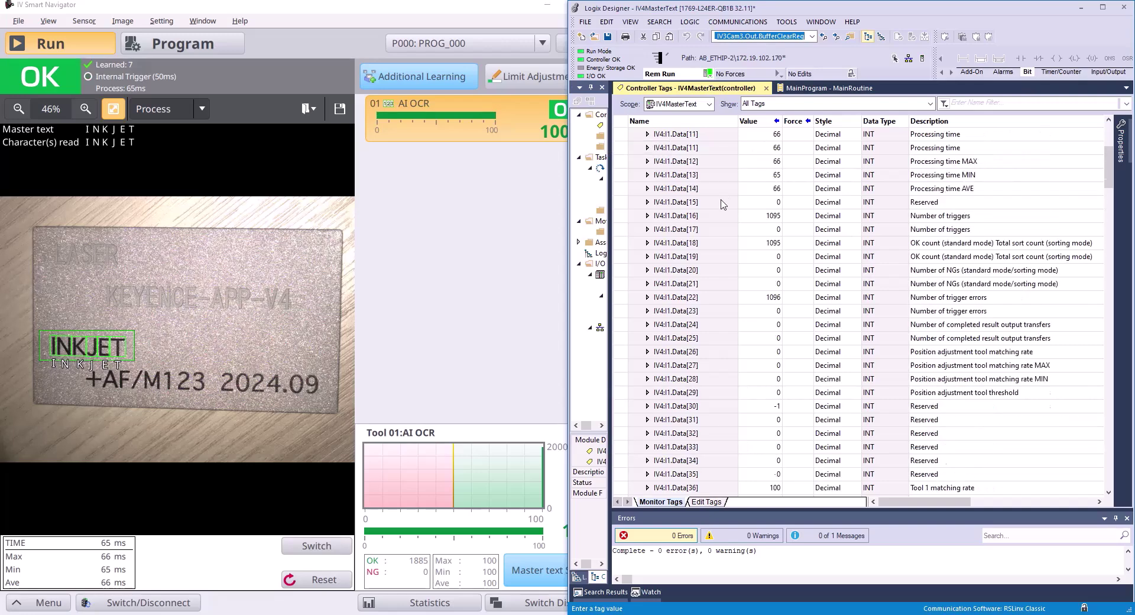
pyautogui.click(640, 161)
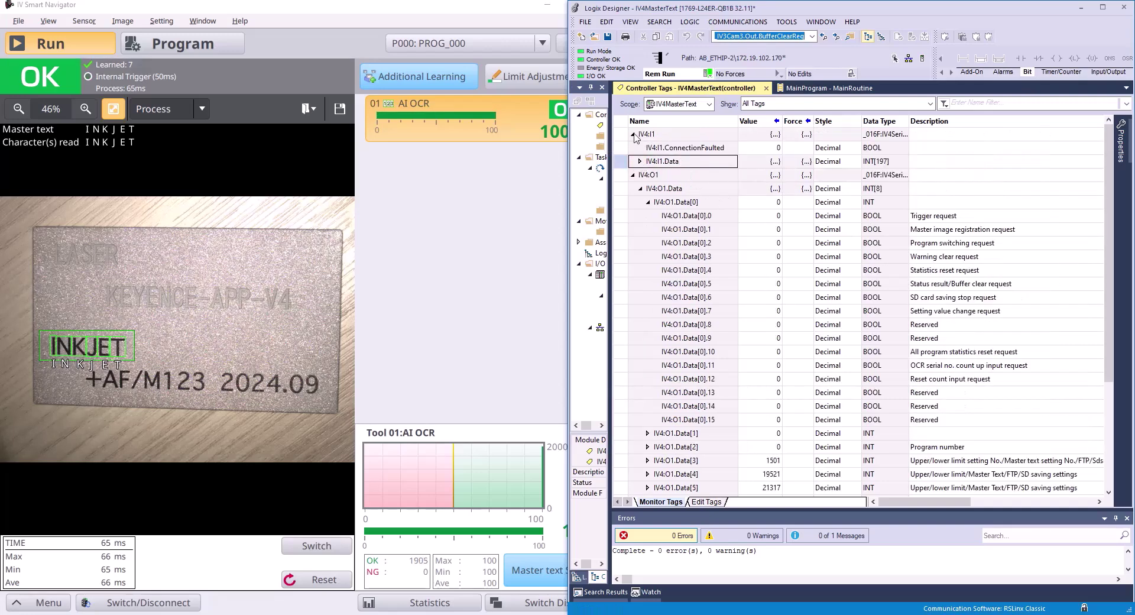
pyautogui.click(633, 135)
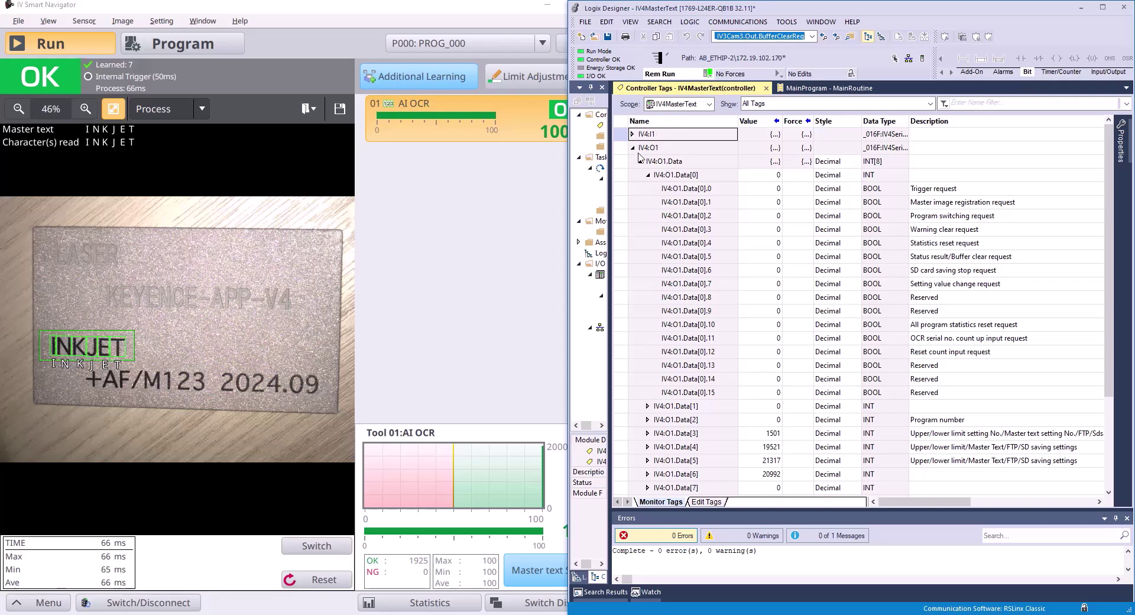
pyautogui.click(633, 148)
pyautogui.click(653, 161)
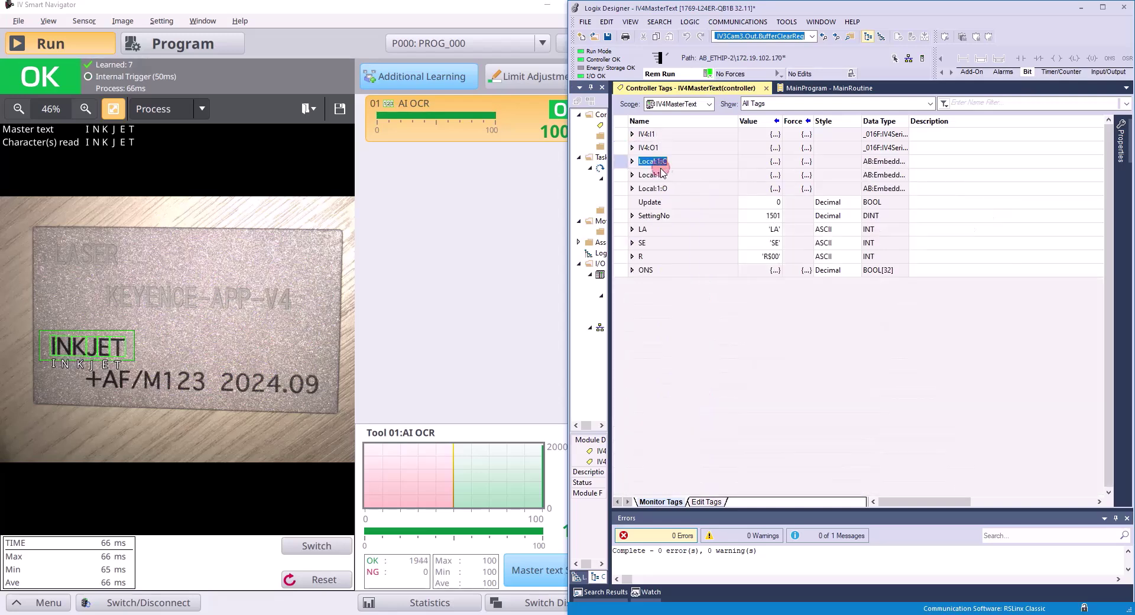
pyautogui.click(658, 188)
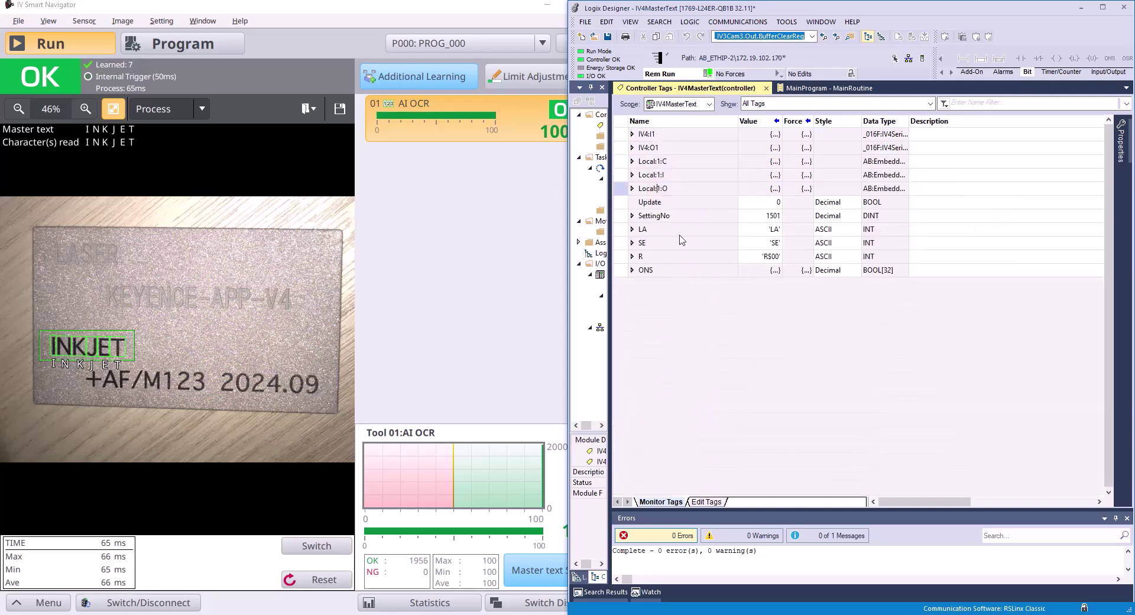
pyautogui.click(665, 205)
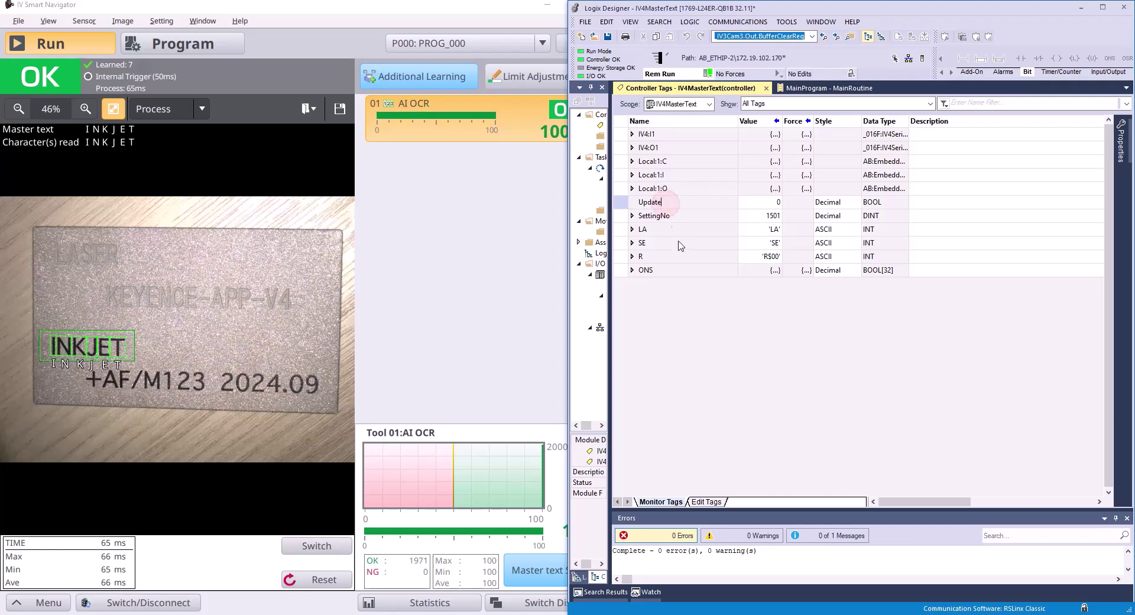
pyautogui.click(653, 270)
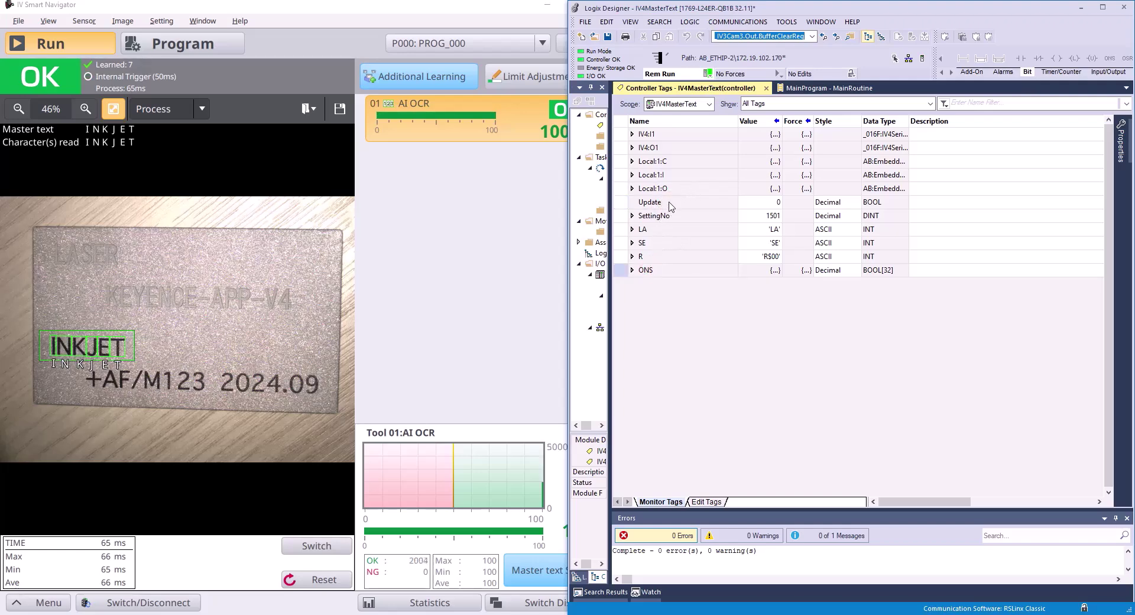
pyautogui.click(671, 203)
pyautogui.press('Tab')
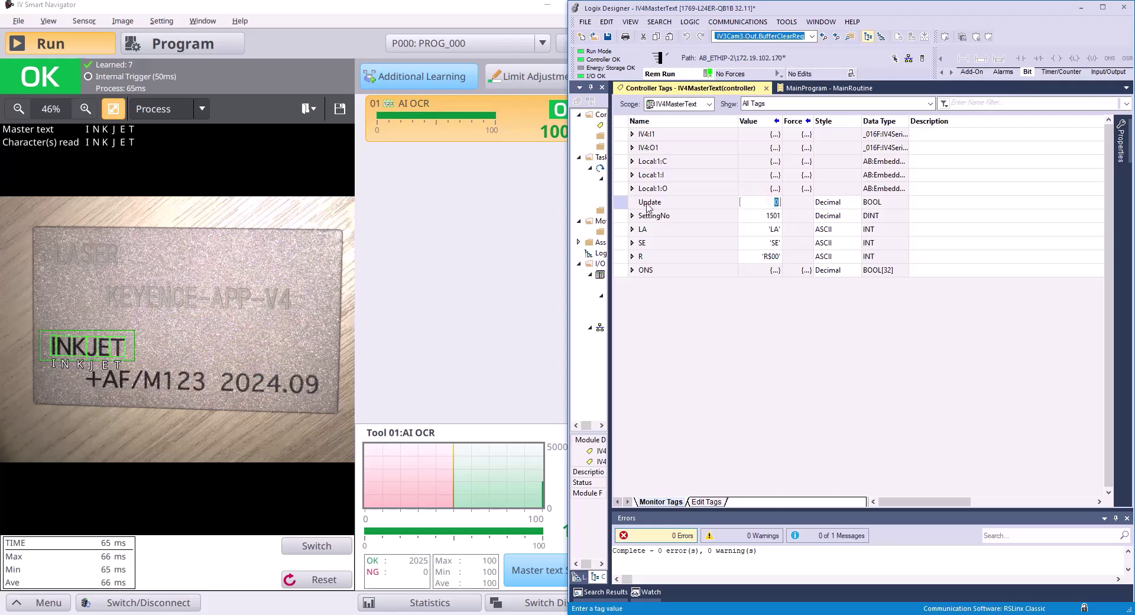
pyautogui.click(648, 203)
pyautogui.click(770, 205)
# Step: Inspect the Update contacts on MainRoutine rungs 1 and 2
pyautogui.click(816, 88)
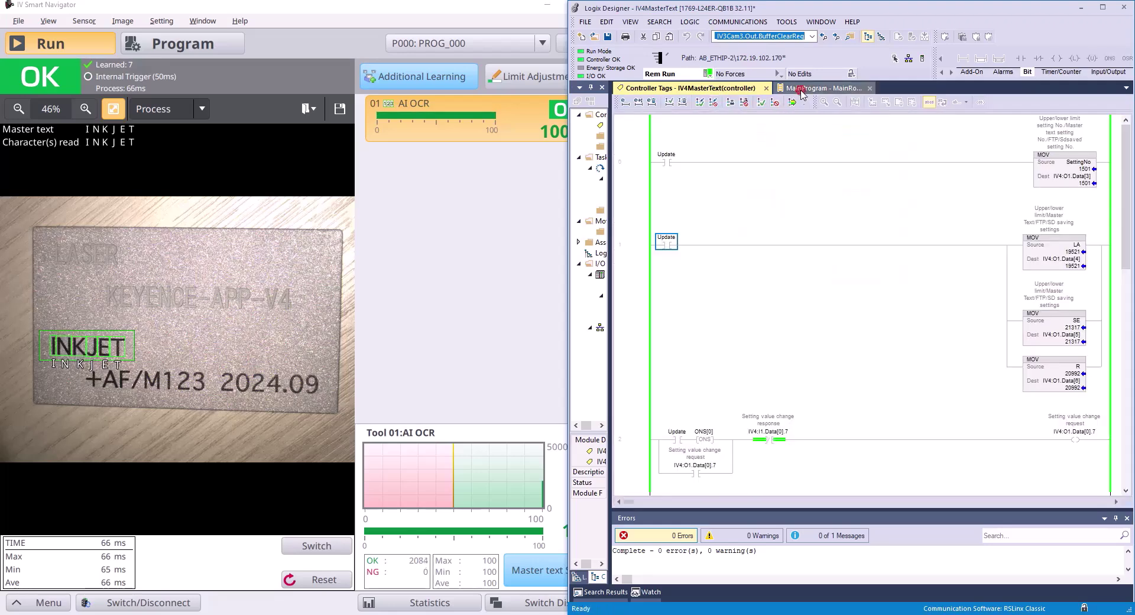
pyautogui.moveTo(666, 161); pyautogui.dragTo(668, 242)
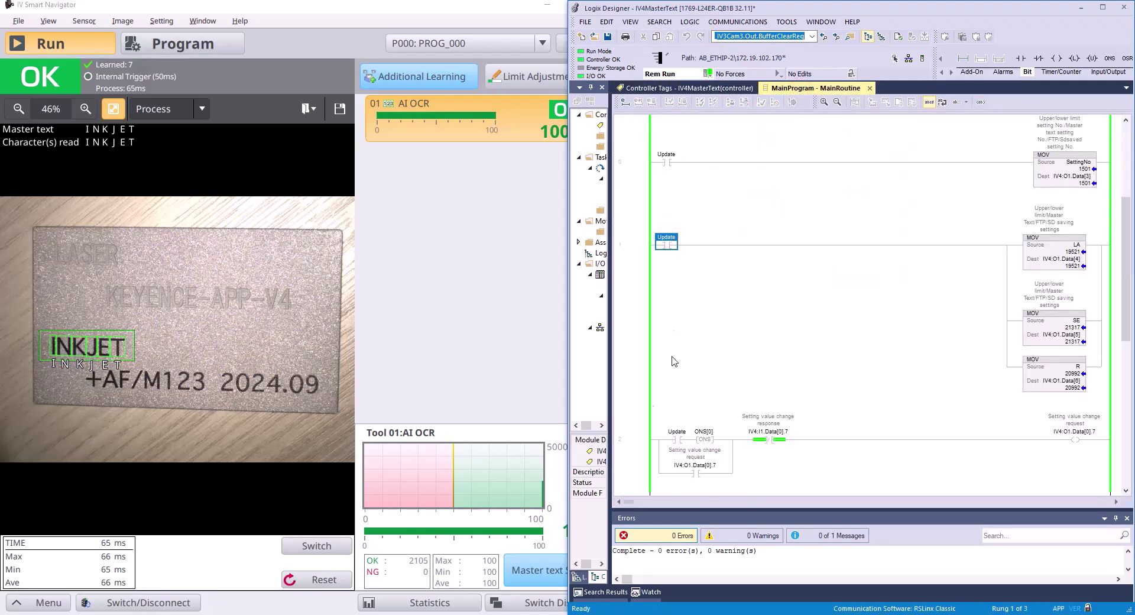
pyautogui.click(677, 438)
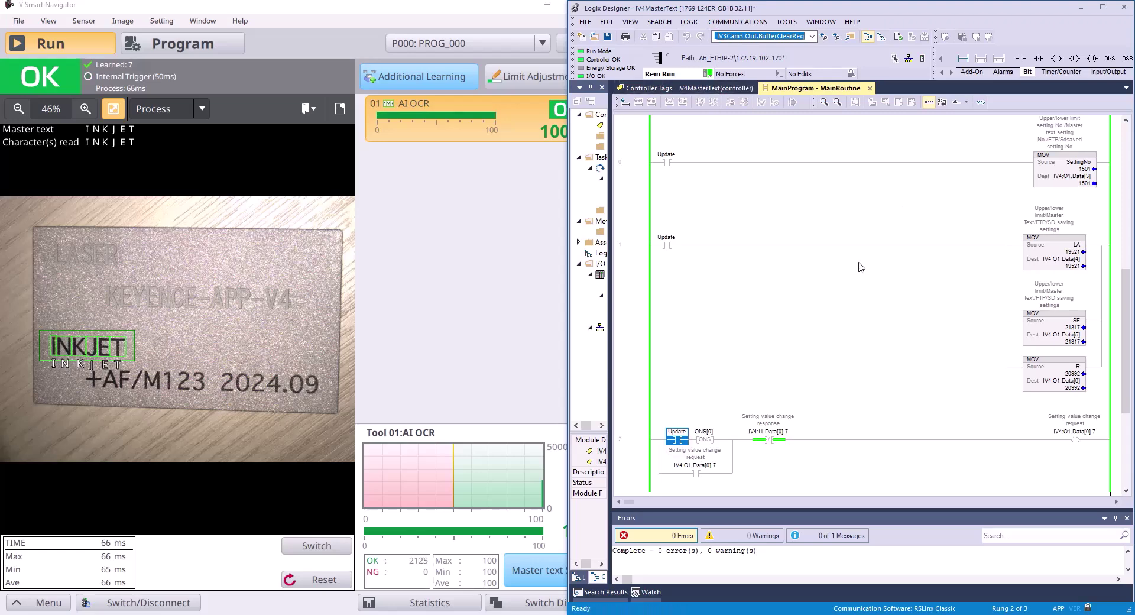
pyautogui.click(692, 88)
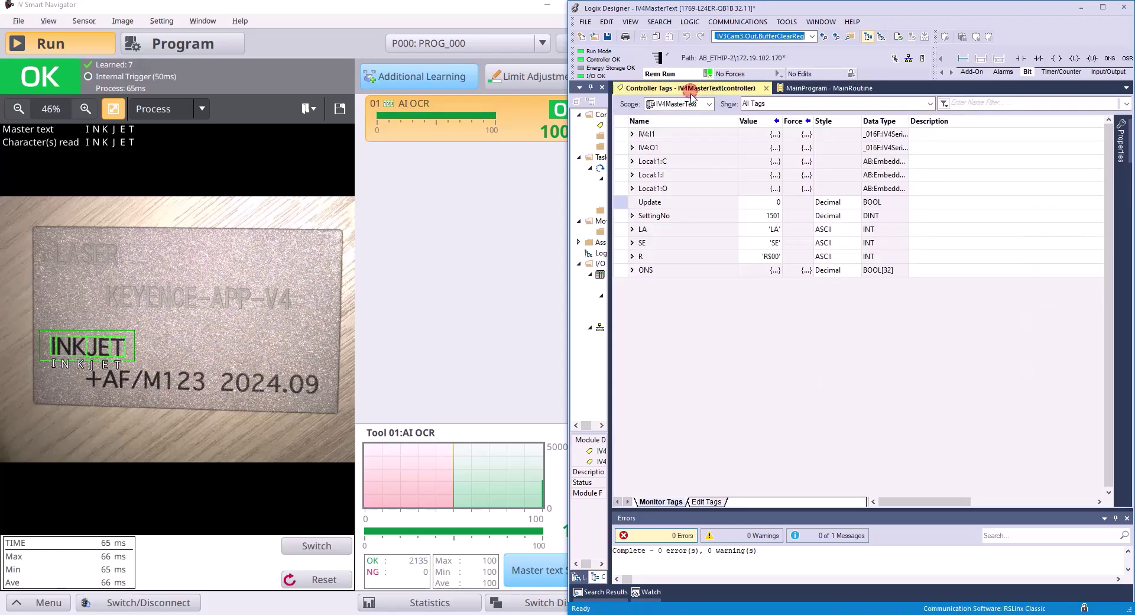
# Step: Check SettingNo against the destination of the top MOV instruction in MainRoutine
pyautogui.click(666, 218)
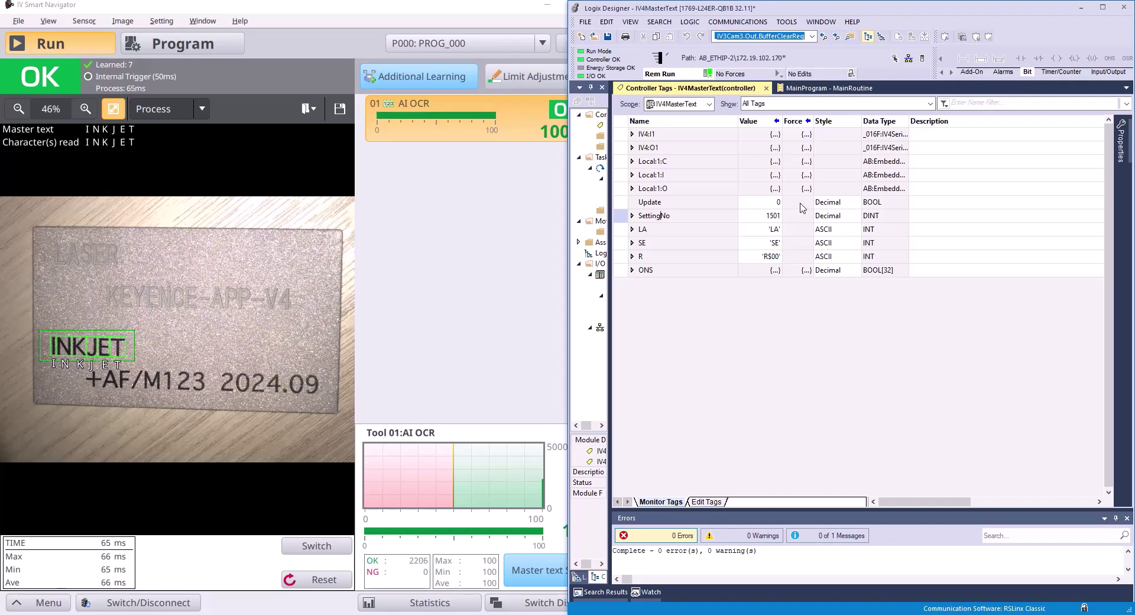
pyautogui.click(801, 86)
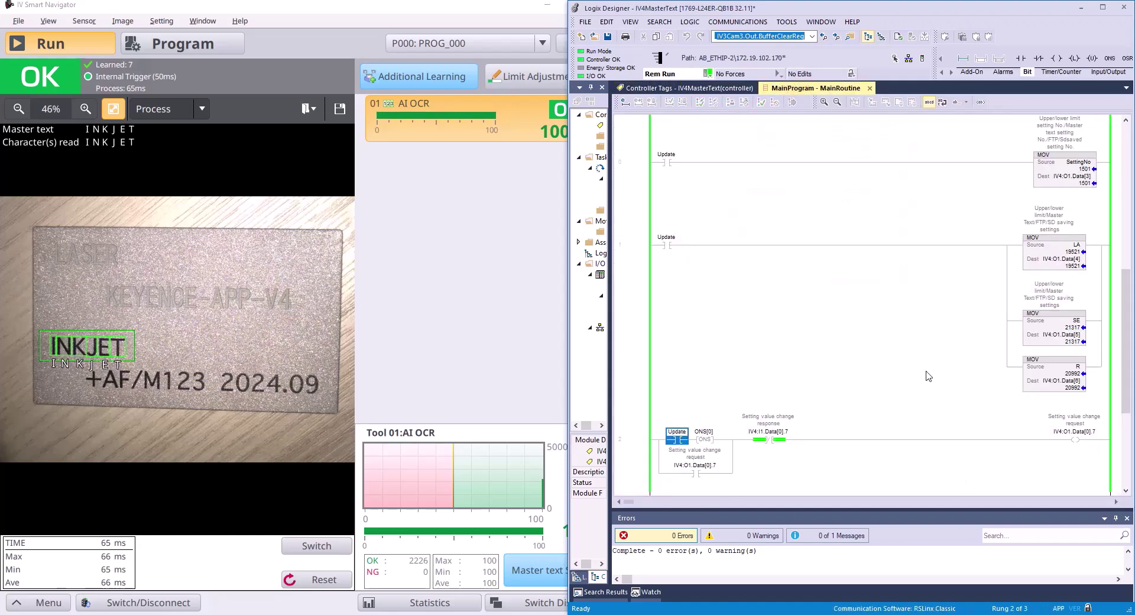
pyautogui.click(1064, 177)
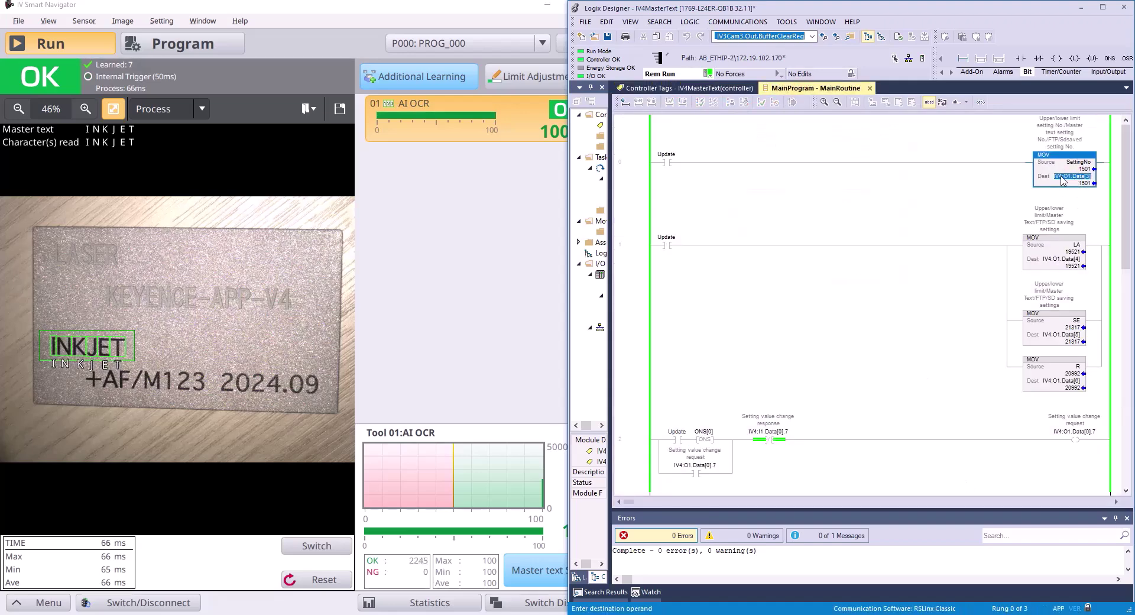
pyautogui.click(686, 87)
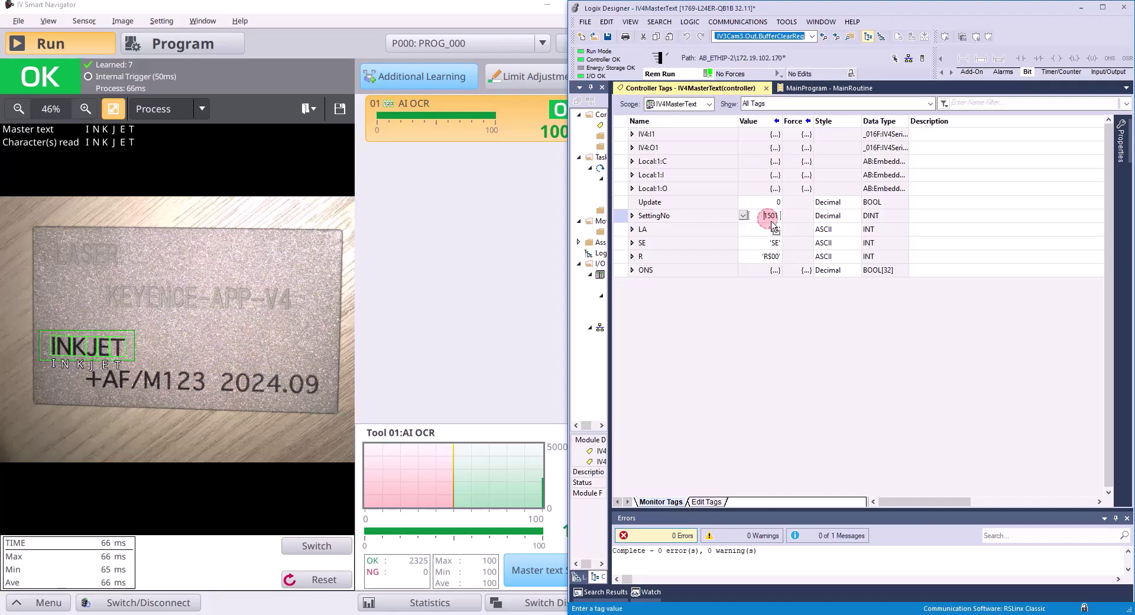
# Step: Keep SettingNo displayed as Decimal and the LA and SE tags as ASCII
pyautogui.click(808, 216)
pyautogui.click(856, 216)
pyautogui.click(876, 353)
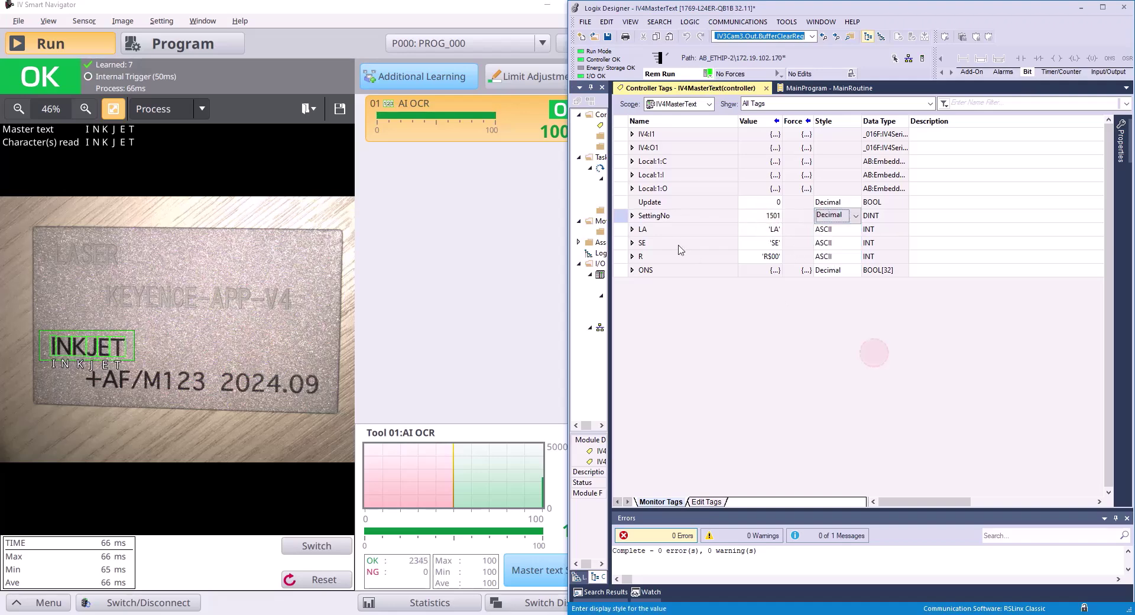
pyautogui.click(677, 229)
pyautogui.click(665, 247)
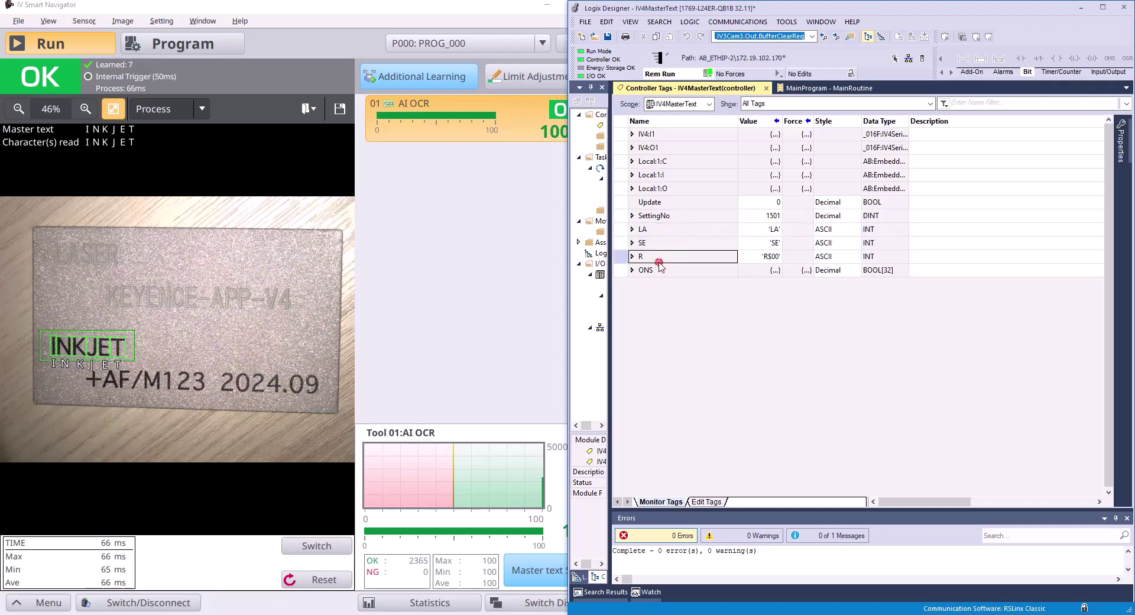
pyautogui.click(831, 247)
pyautogui.click(831, 247)
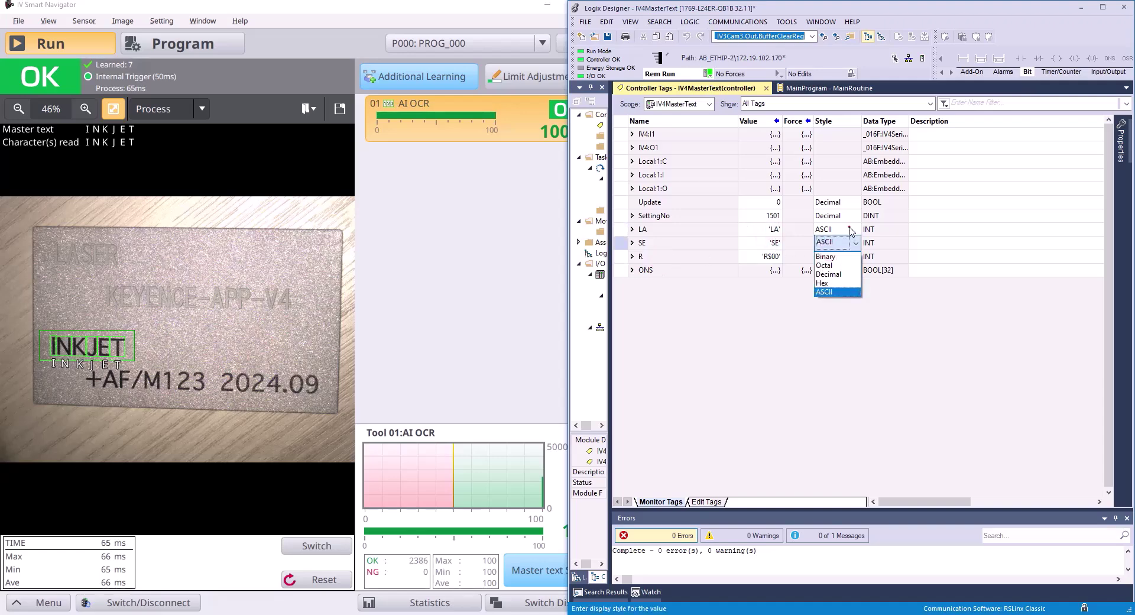
pyautogui.press('Return')
pyautogui.hotkey('shift', 'Tab')
pyautogui.click(834, 229)
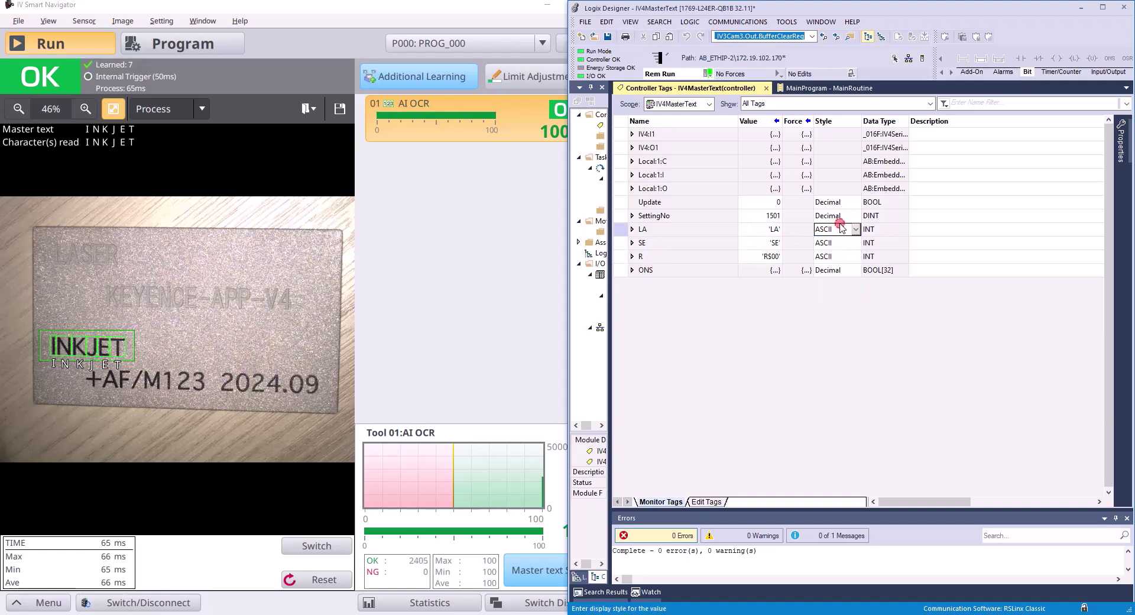
pyautogui.click(834, 229)
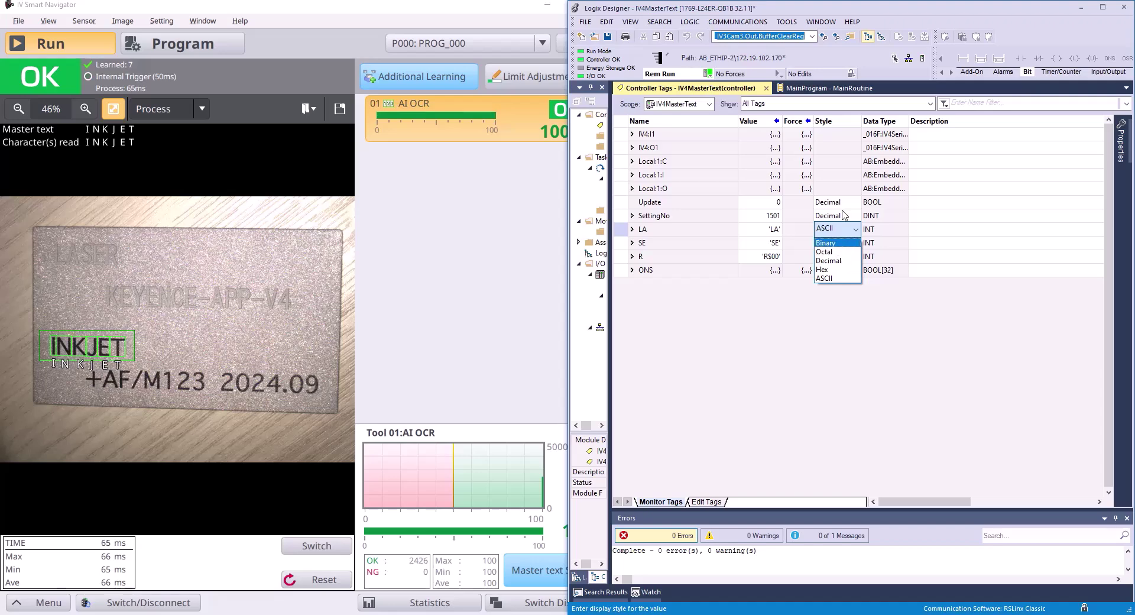
pyautogui.click(754, 234)
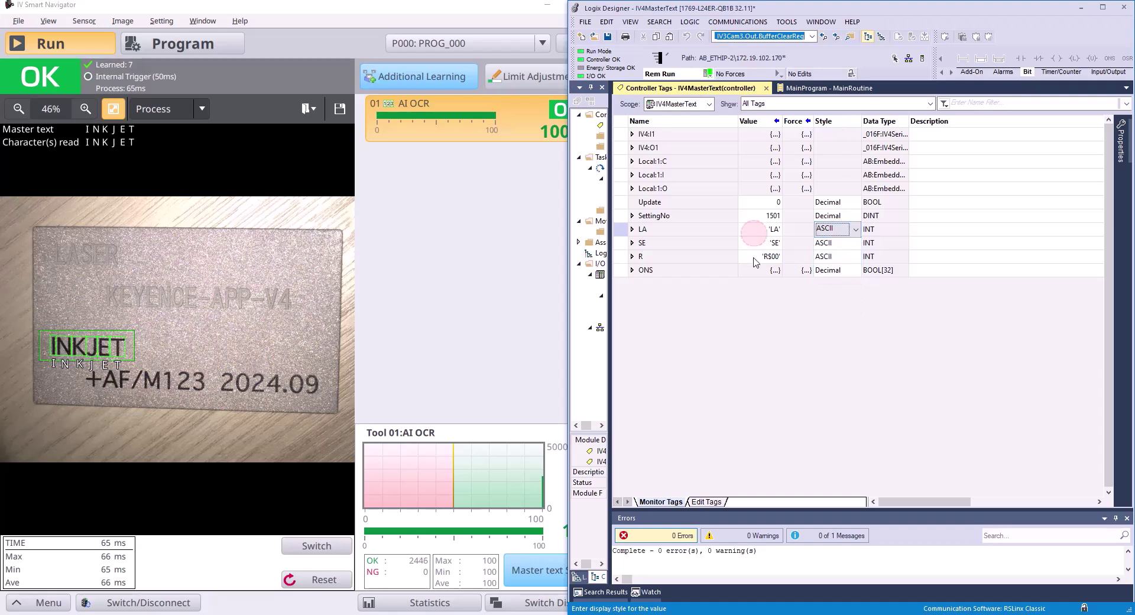
# Step: Review the R value 'R$00' alongside LA and SE, then inspect the ONS BOOL[32] tag's value
pyautogui.click(757, 256)
pyautogui.click(765, 257)
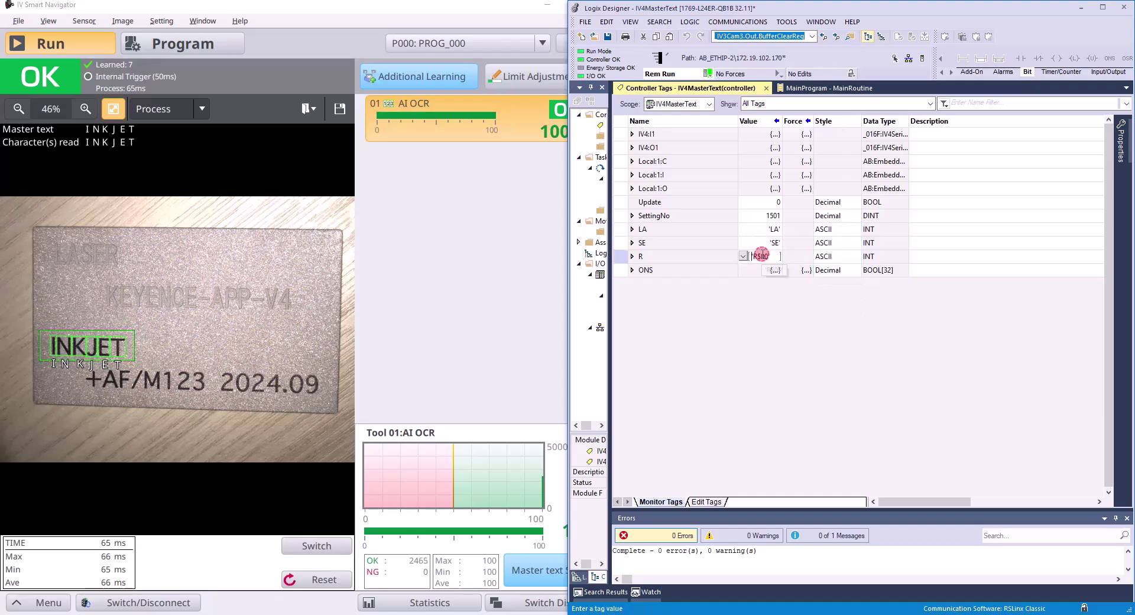
pyautogui.moveTo(768, 256); pyautogui.dragTo(759, 256)
pyautogui.click(760, 257)
pyautogui.click(761, 230)
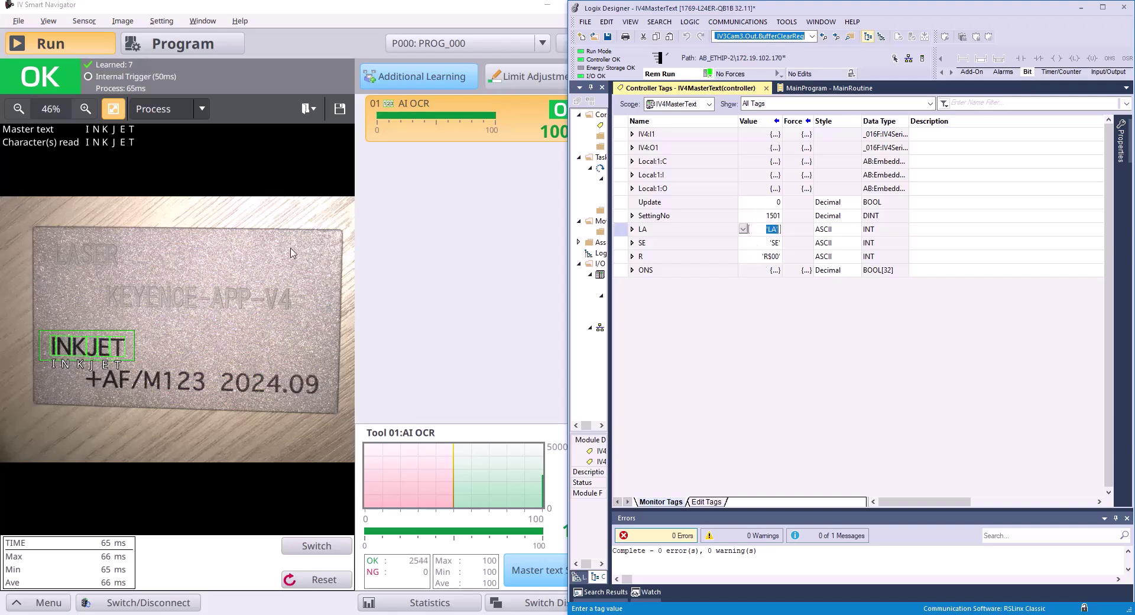
pyautogui.click(774, 257)
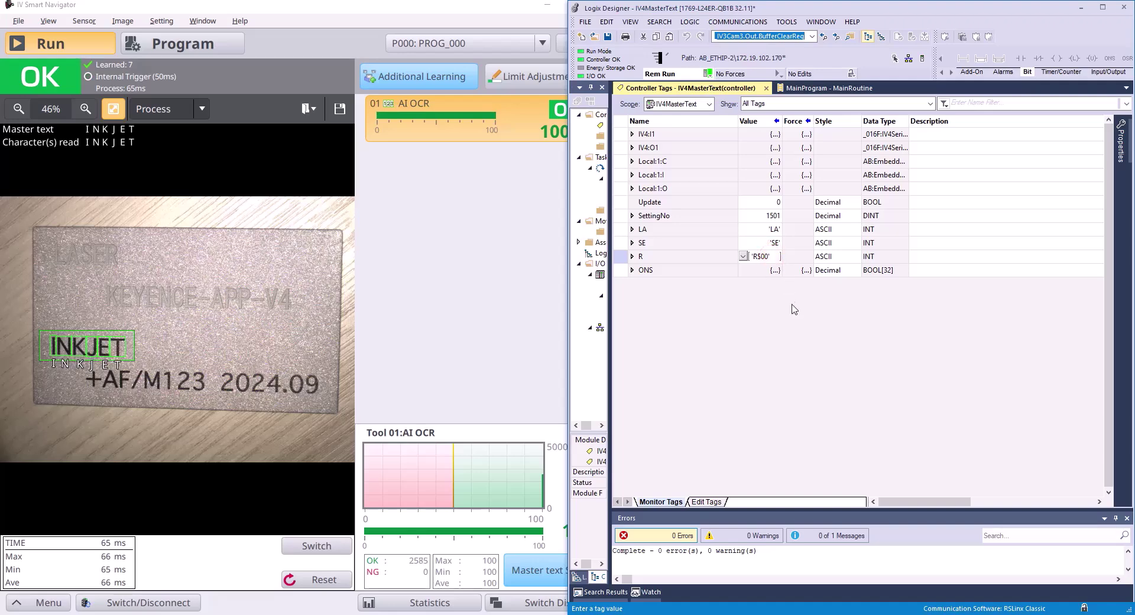
pyautogui.click(760, 270)
pyautogui.click(763, 257)
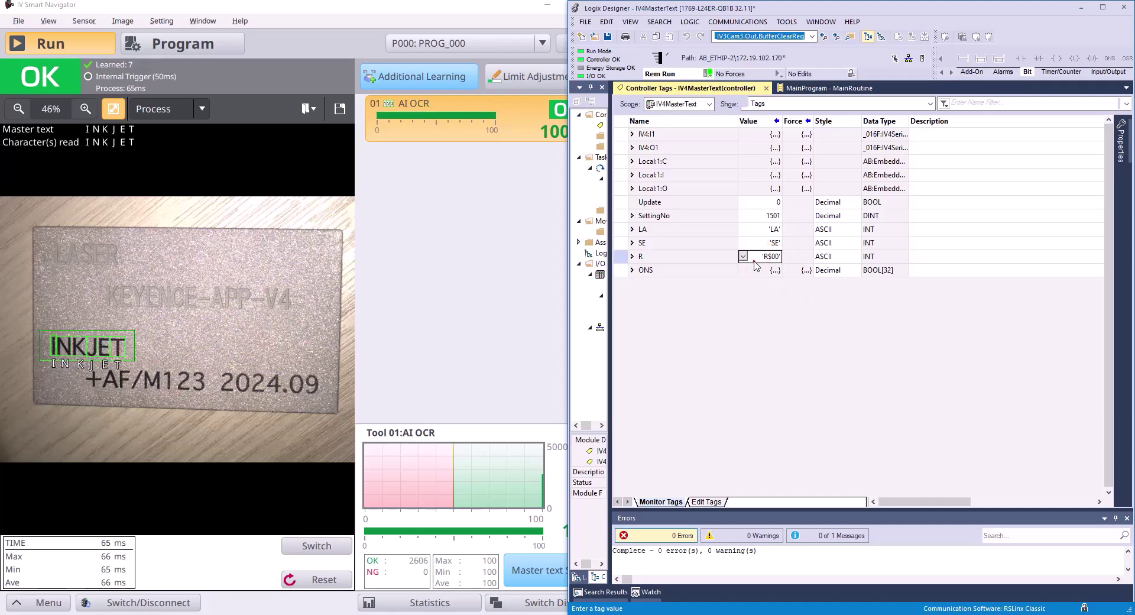
pyautogui.click(770, 243)
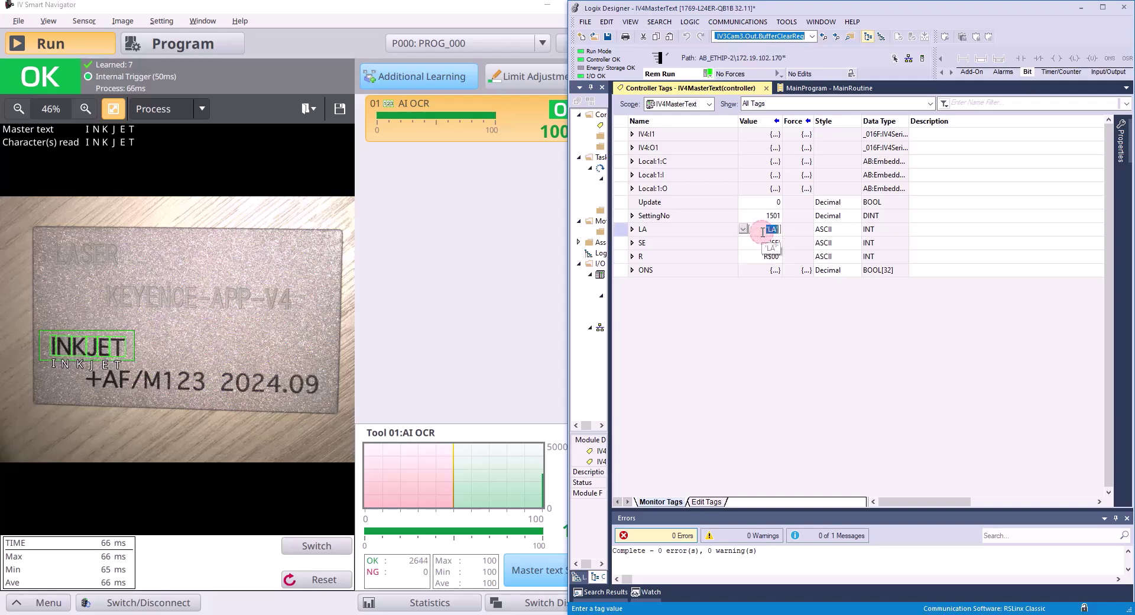
pyautogui.click(763, 256)
pyautogui.click(653, 272)
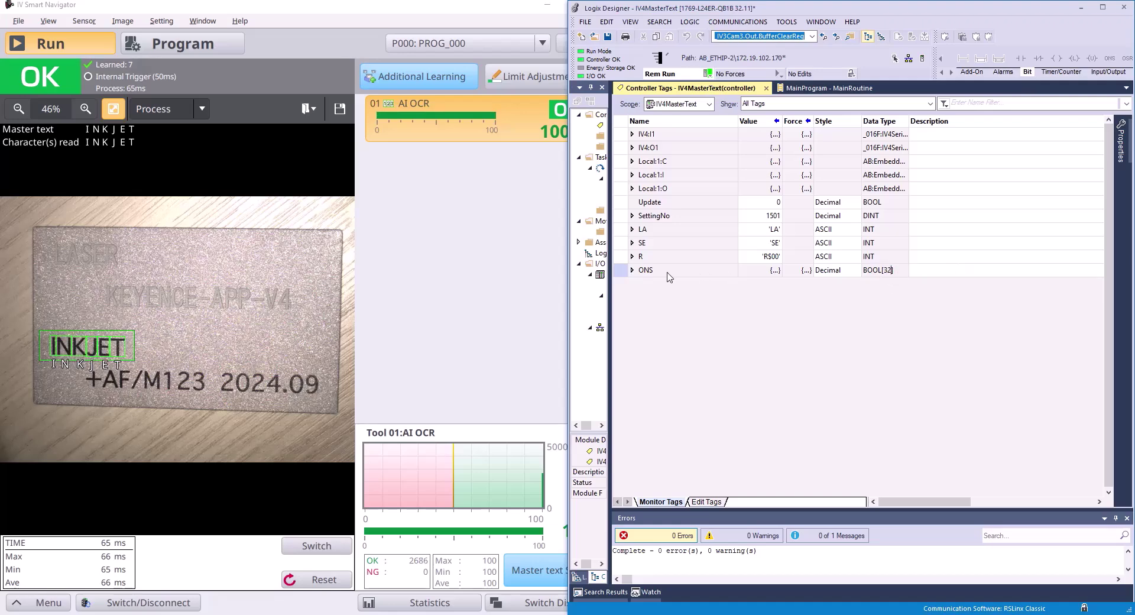
pyautogui.click(655, 259)
pyautogui.click(692, 271)
pyautogui.click(752, 269)
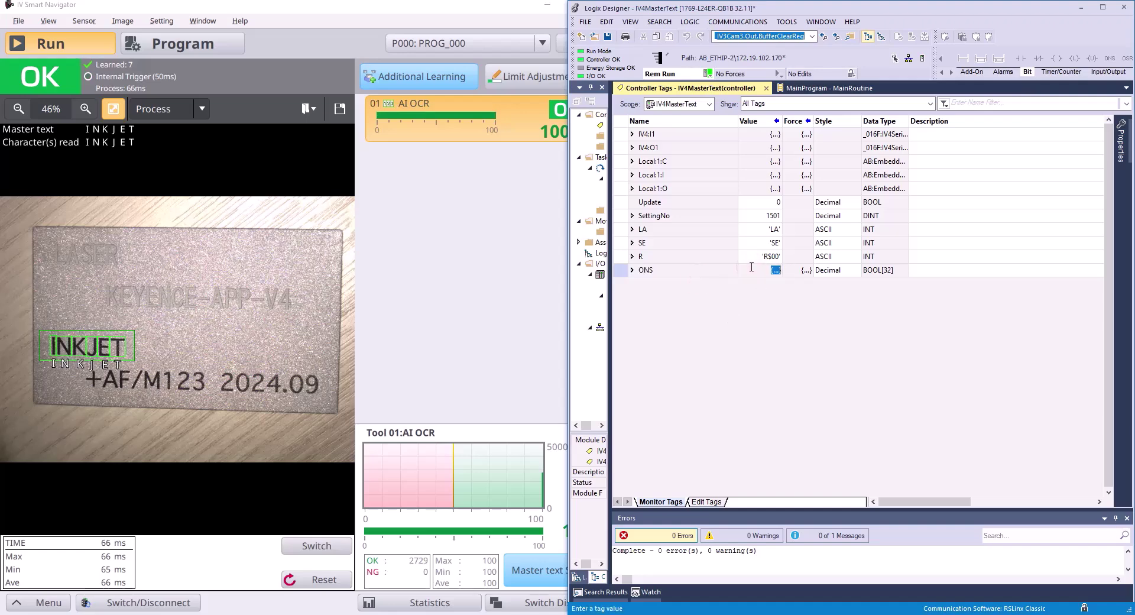
# Step: Show the MainRoutine ladder logic and inspect the Update contacts on rungs 0 through 2
pyautogui.click(804, 88)
pyautogui.click(703, 183)
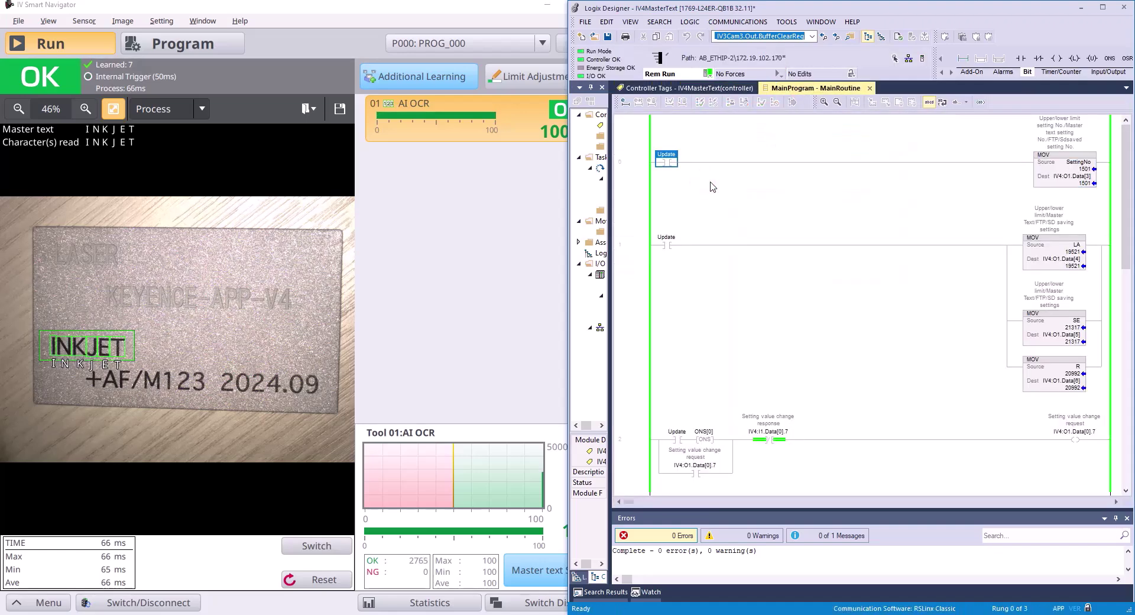
pyautogui.click(669, 242)
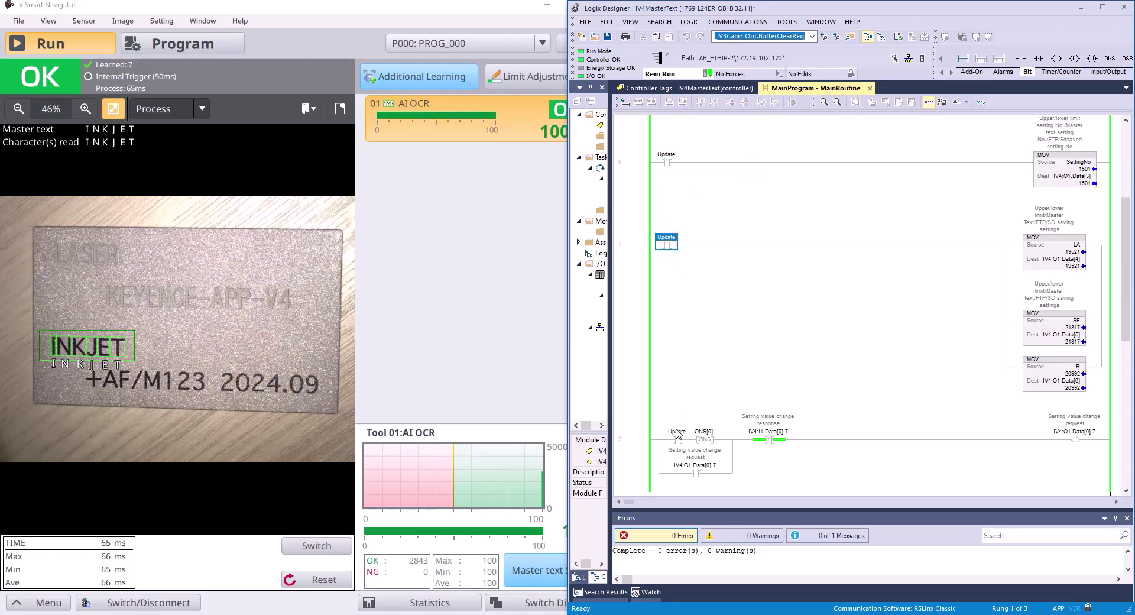
pyautogui.click(667, 162)
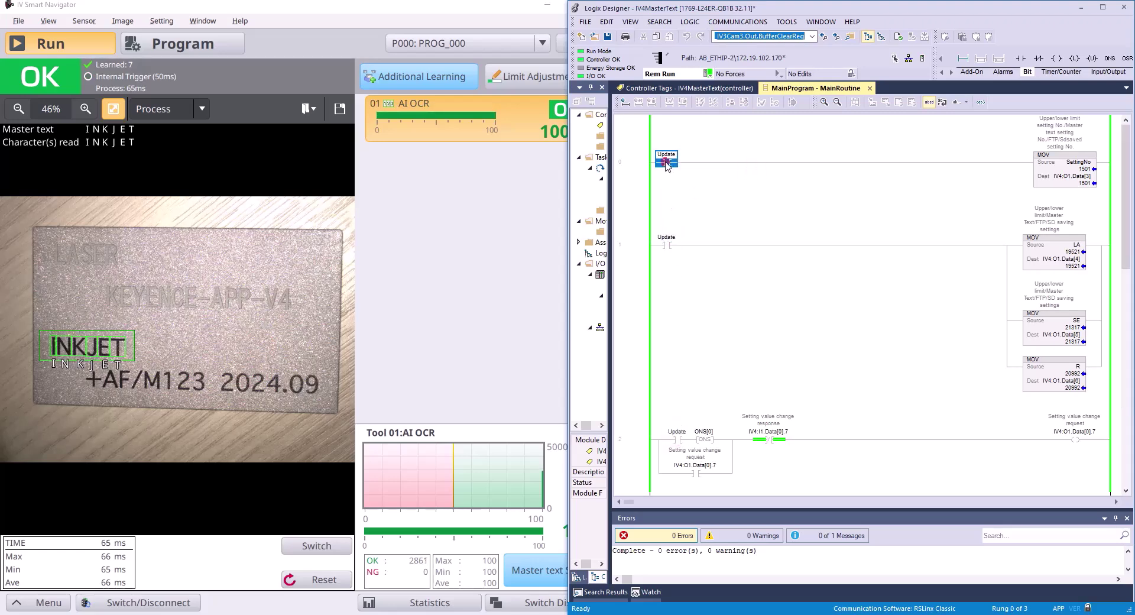
pyautogui.click(669, 243)
pyautogui.click(677, 439)
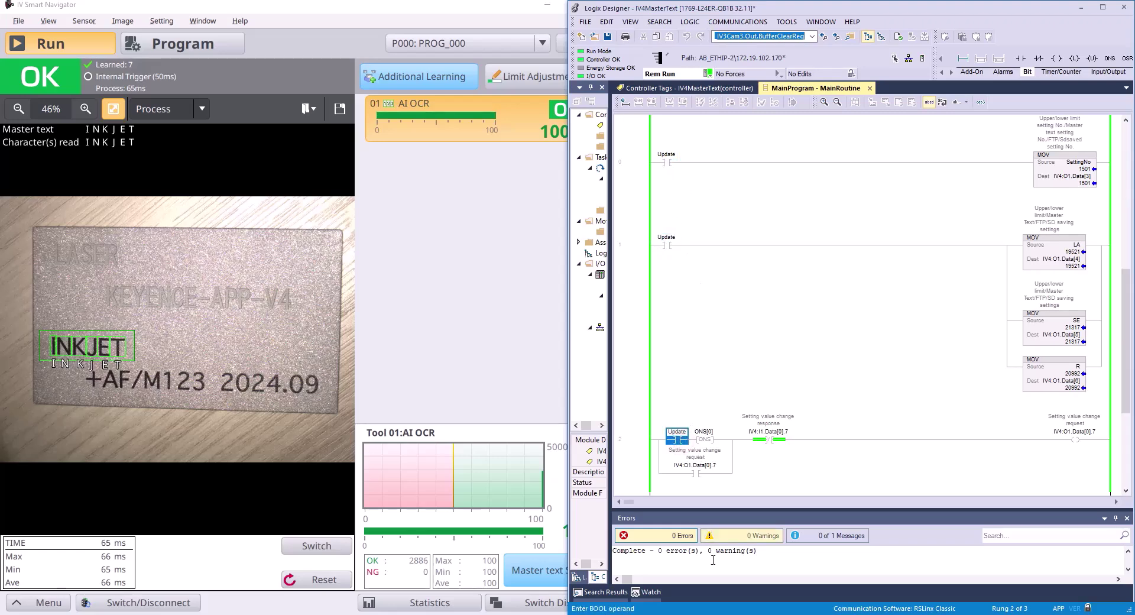
pyautogui.press('Up')
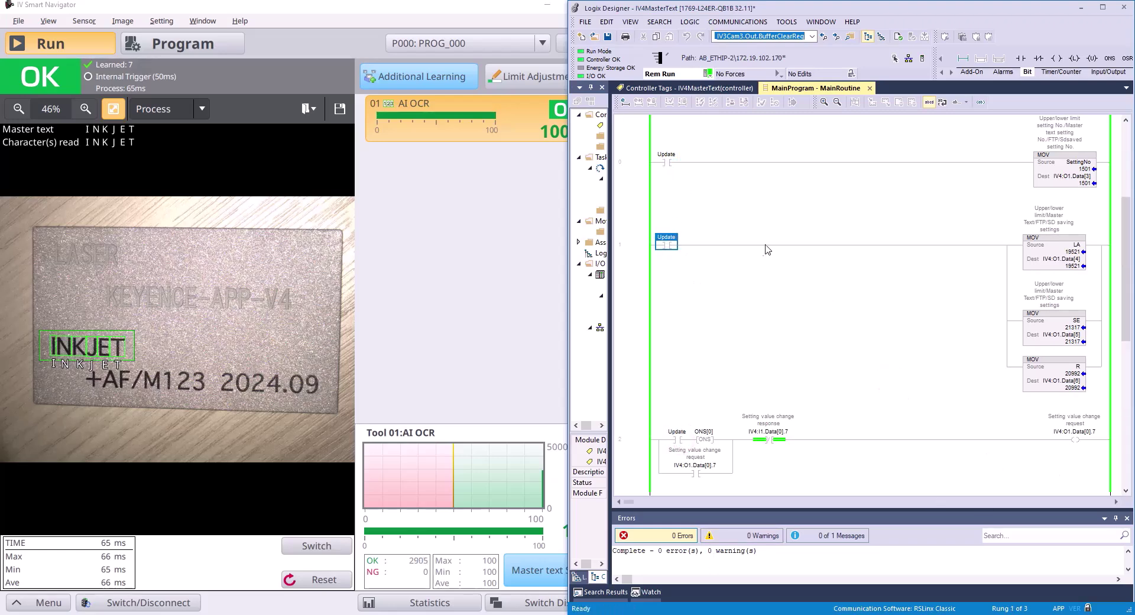
pyautogui.click(670, 162)
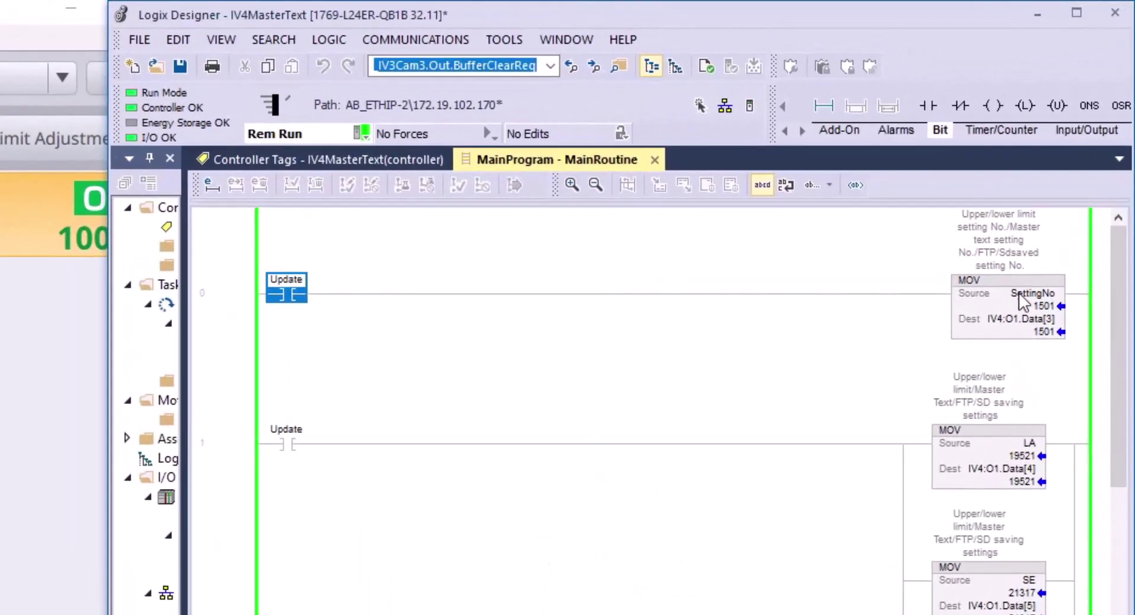
# Step: Check rung 0's MOV: source SettingNo 1501 going into destination IV4:O1.Data[3]
pyautogui.click(1005, 261)
pyautogui.click(1045, 330)
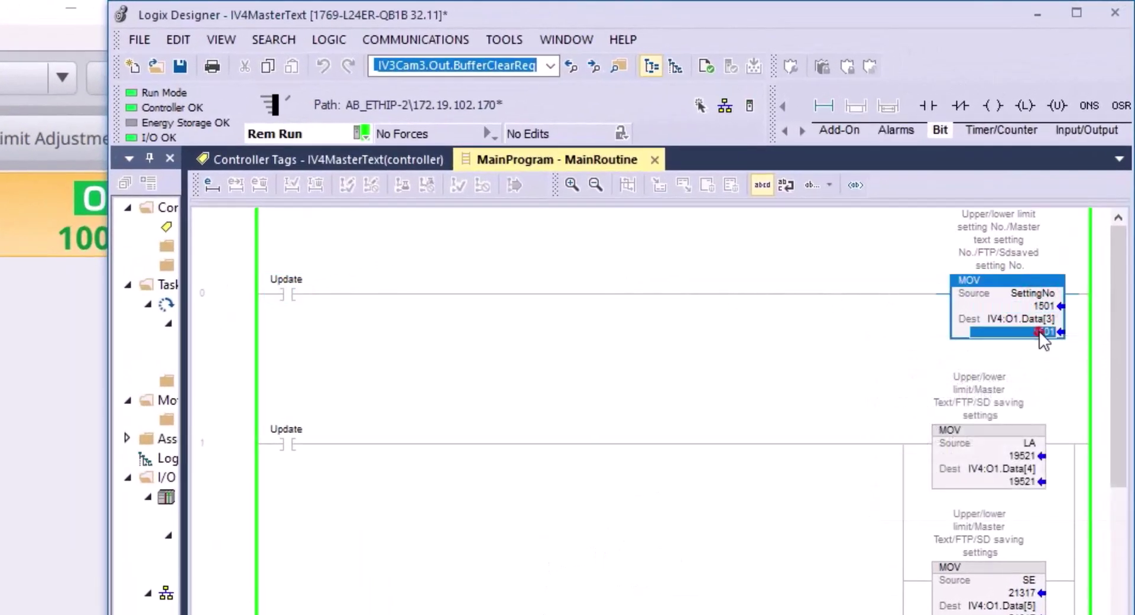
pyautogui.press('Home')
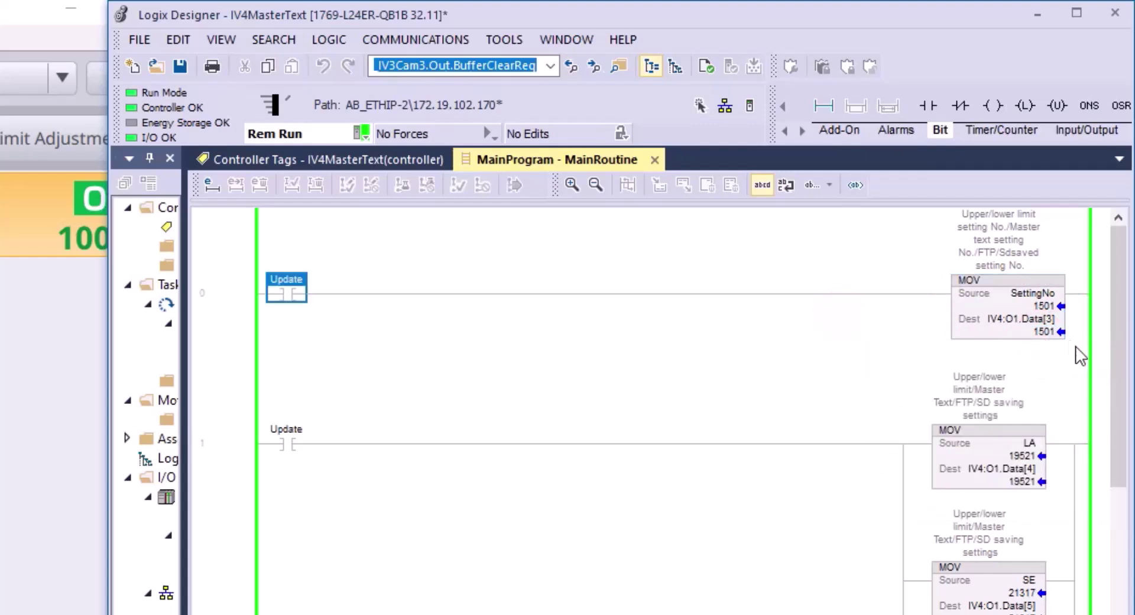
pyautogui.click(1046, 331)
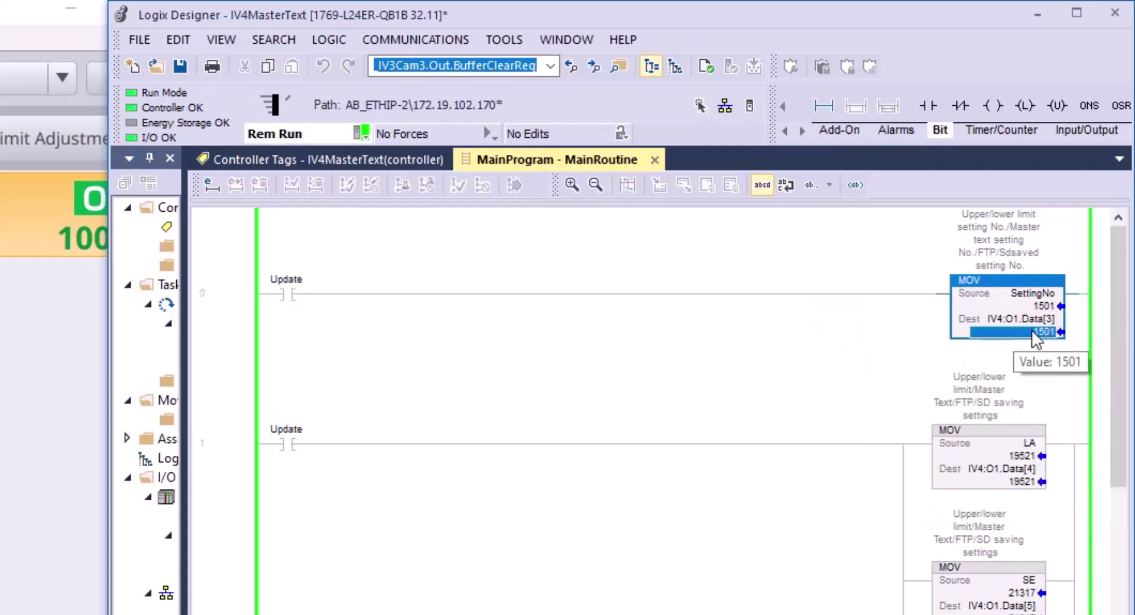
pyautogui.click(1034, 331)
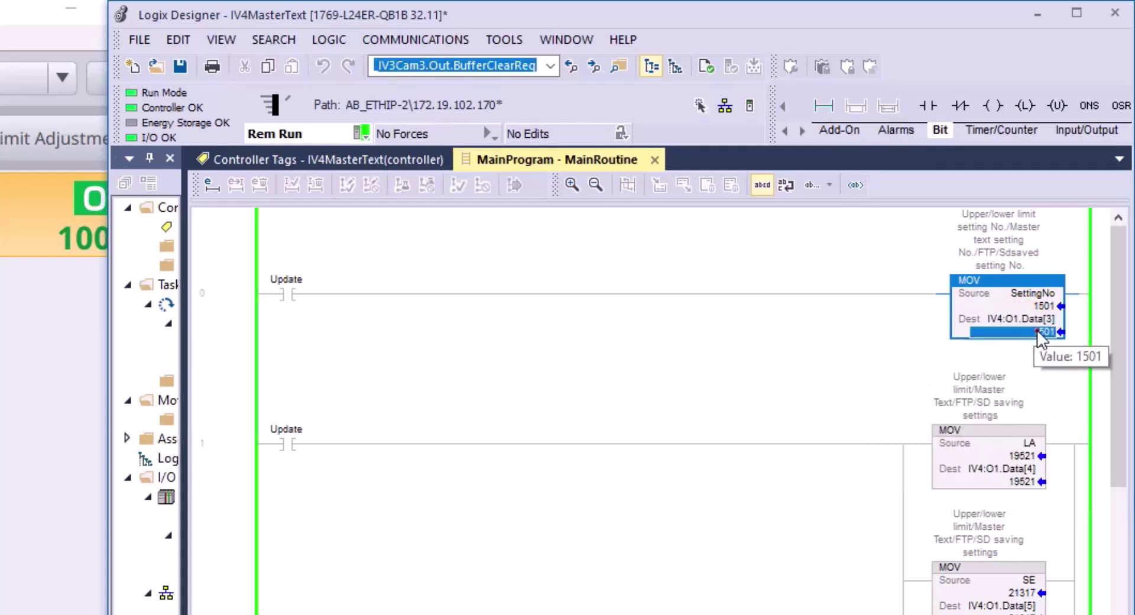
pyautogui.click(1040, 307)
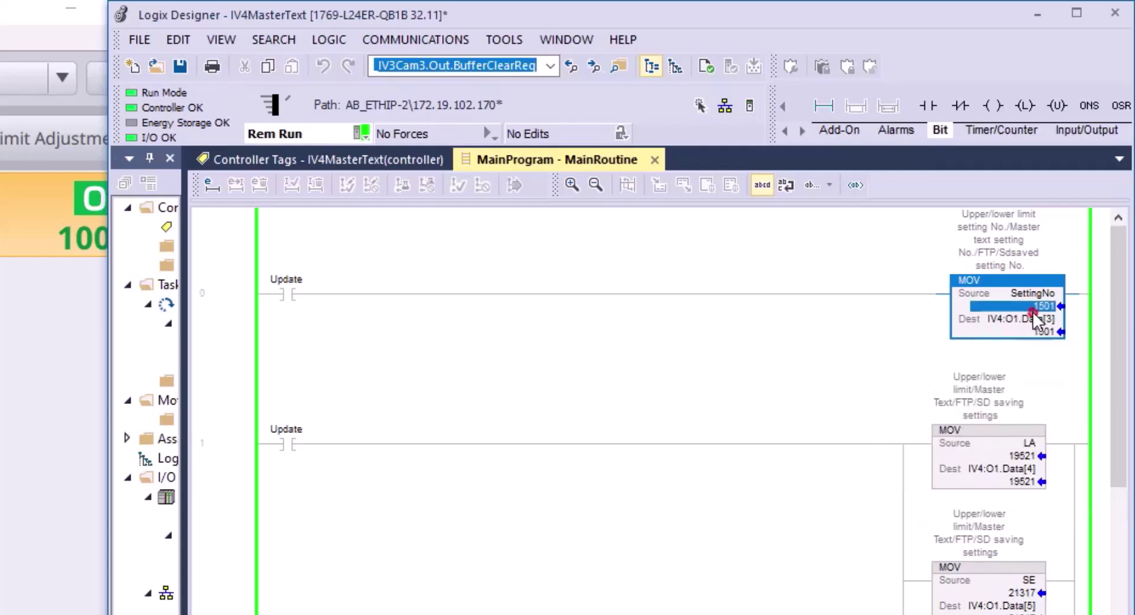
pyautogui.click(1026, 331)
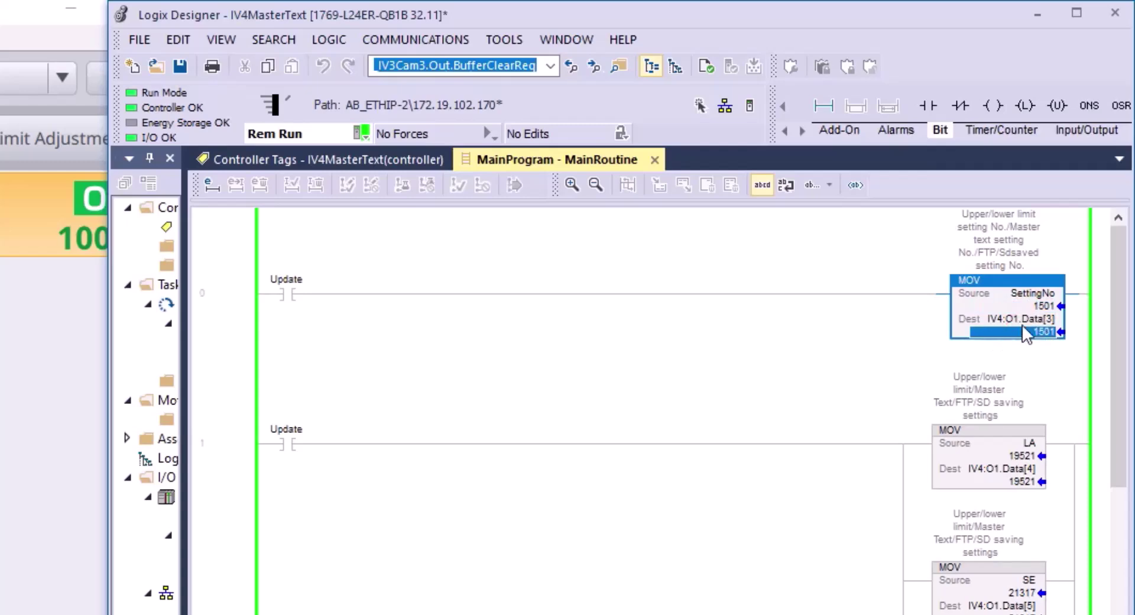
pyautogui.scroll(-1, 484, 378)
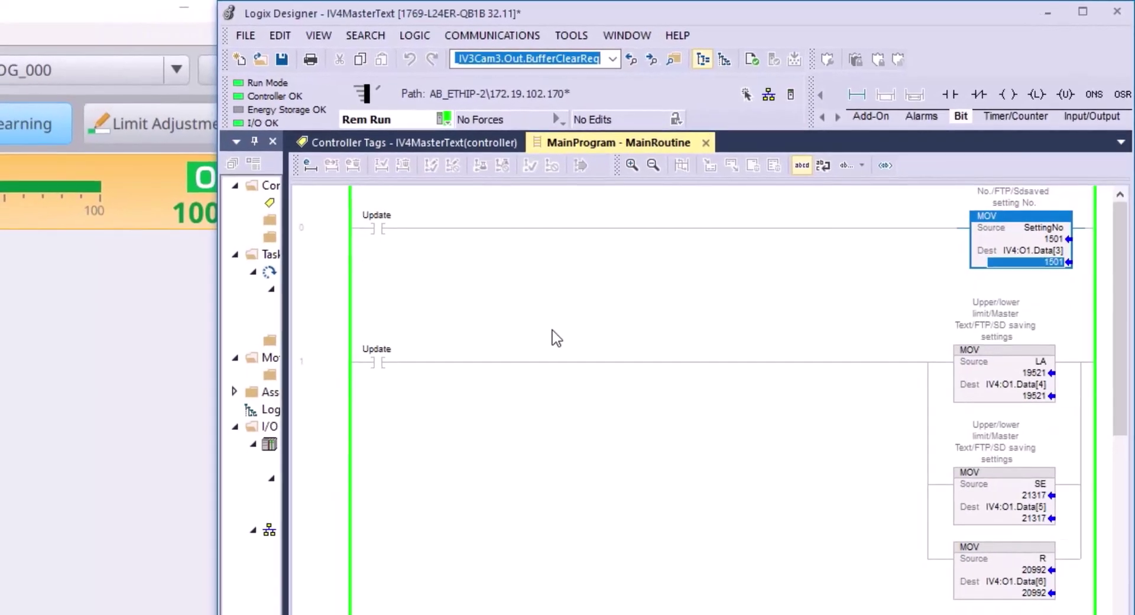
pyautogui.click(376, 360)
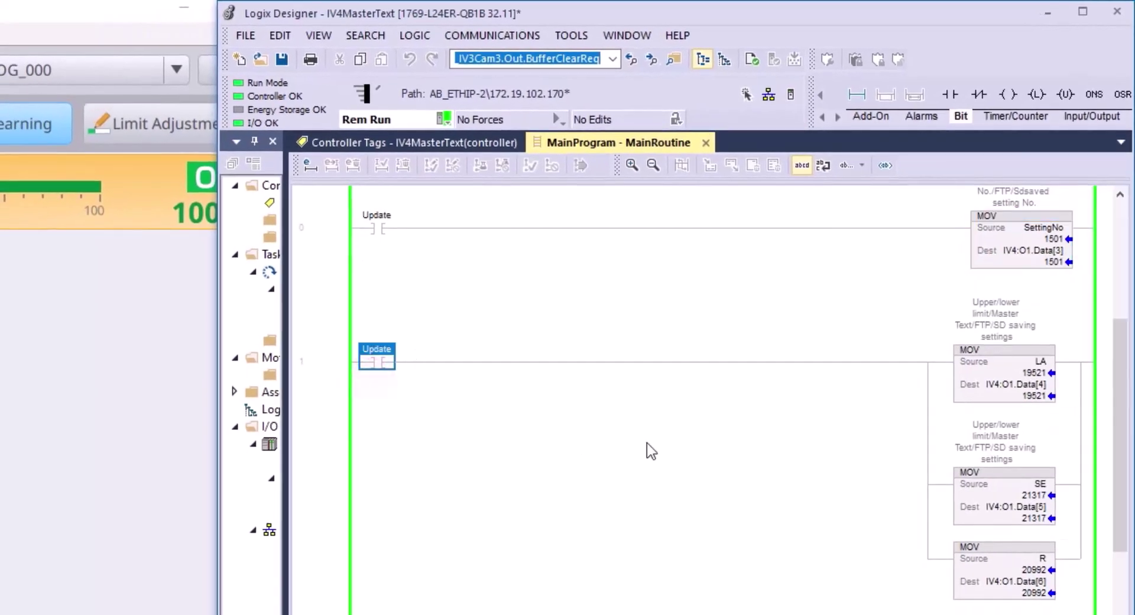
pyautogui.click(375, 367)
pyautogui.click(1022, 379)
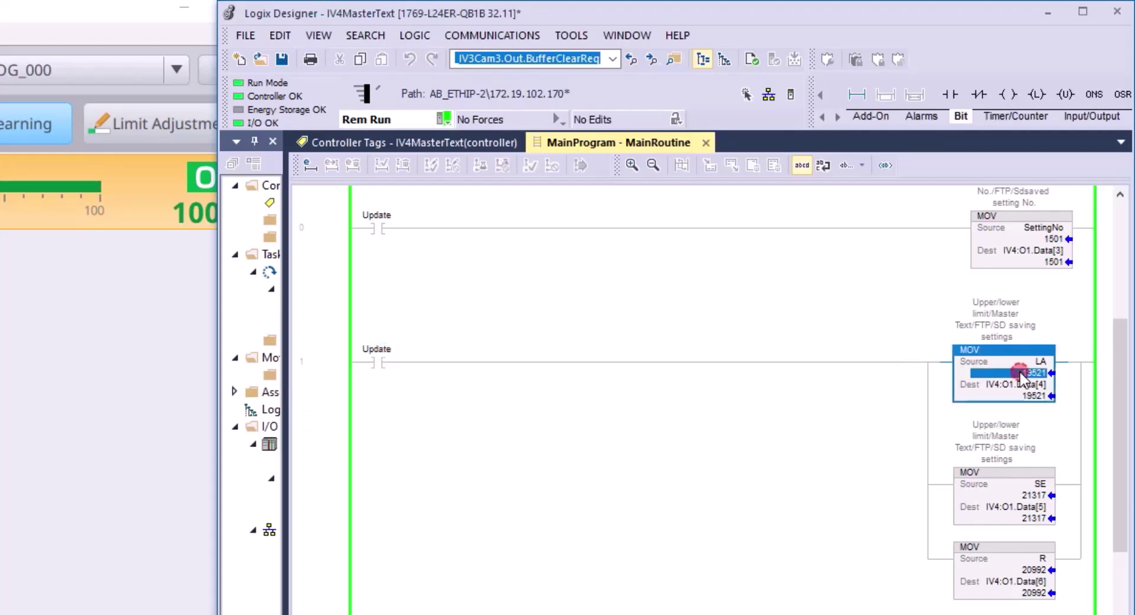
pyautogui.click(1026, 397)
pyautogui.click(1026, 518)
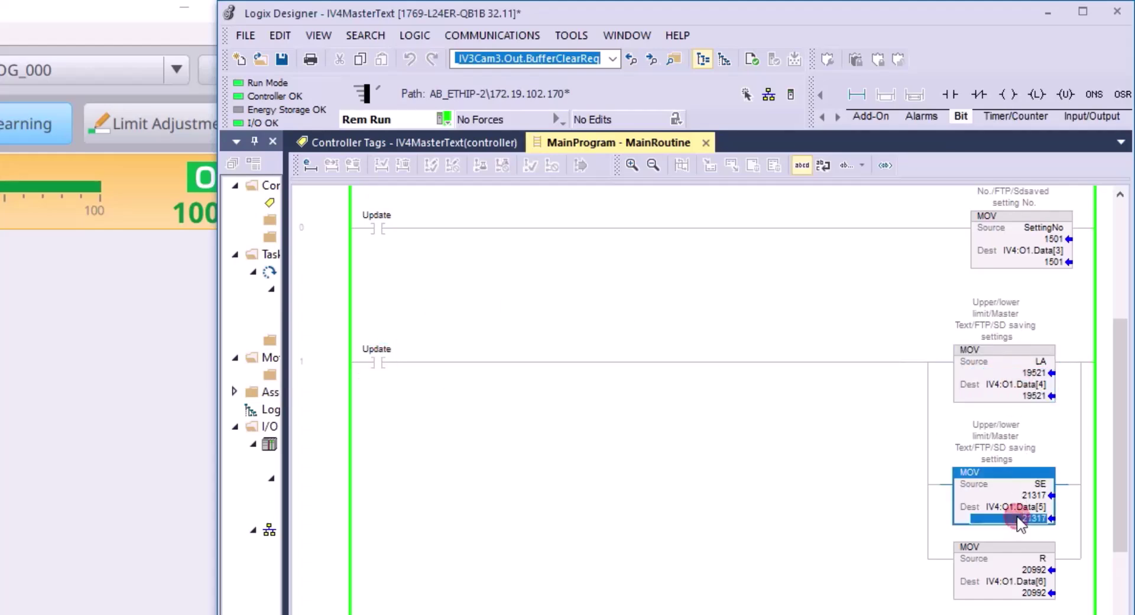
pyautogui.click(1022, 593)
pyautogui.click(1032, 250)
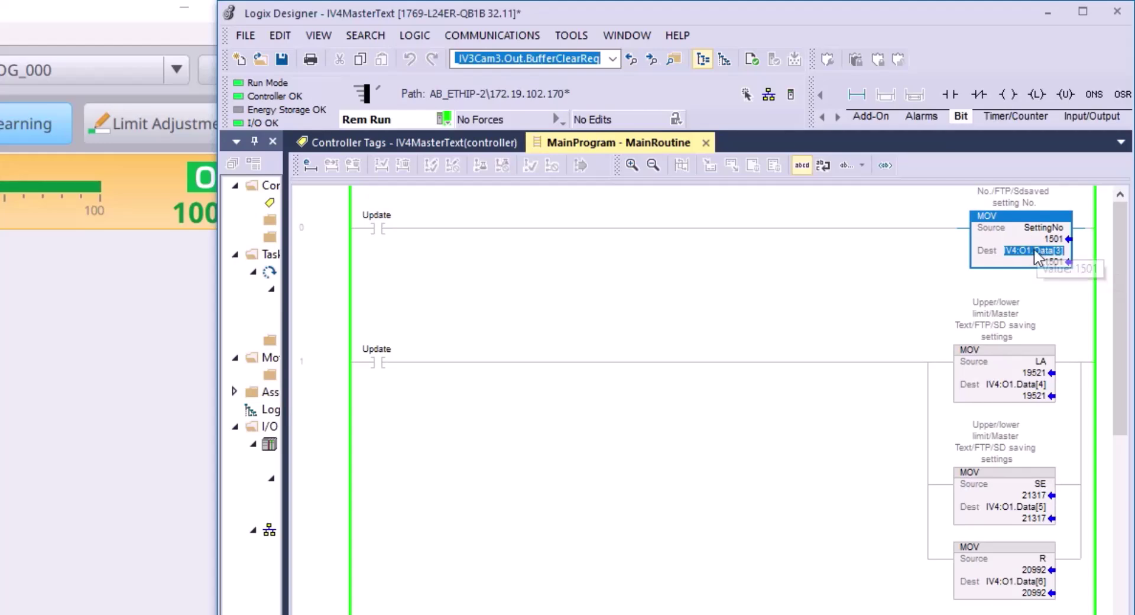
pyautogui.scroll(-3, 1041, 343)
pyautogui.scroll(-1, 1042, 343)
pyautogui.click(1036, 299)
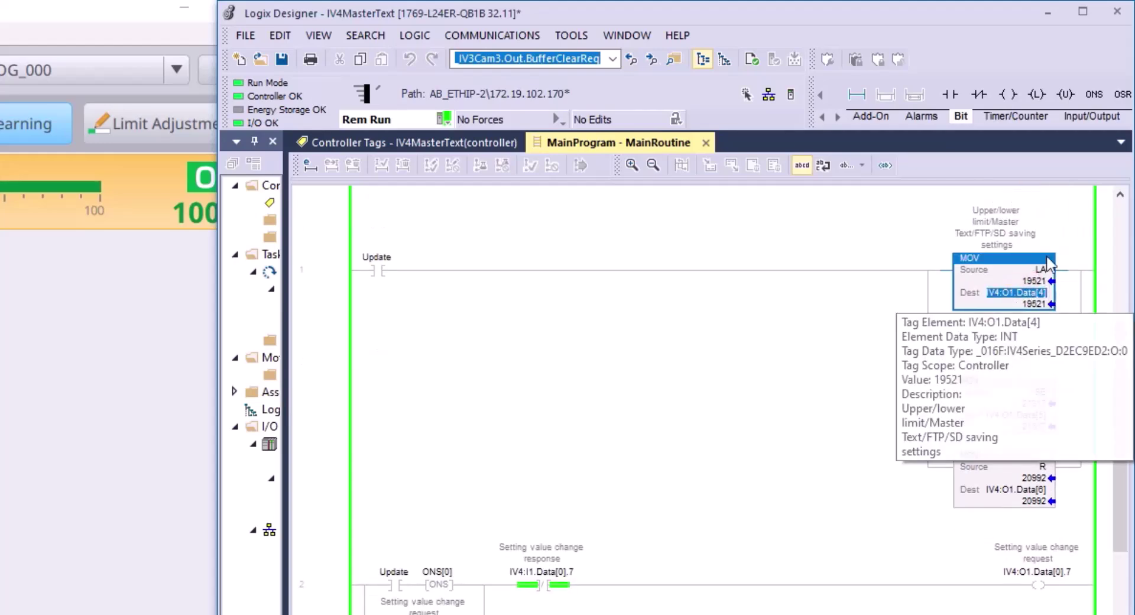
pyautogui.click(1048, 273)
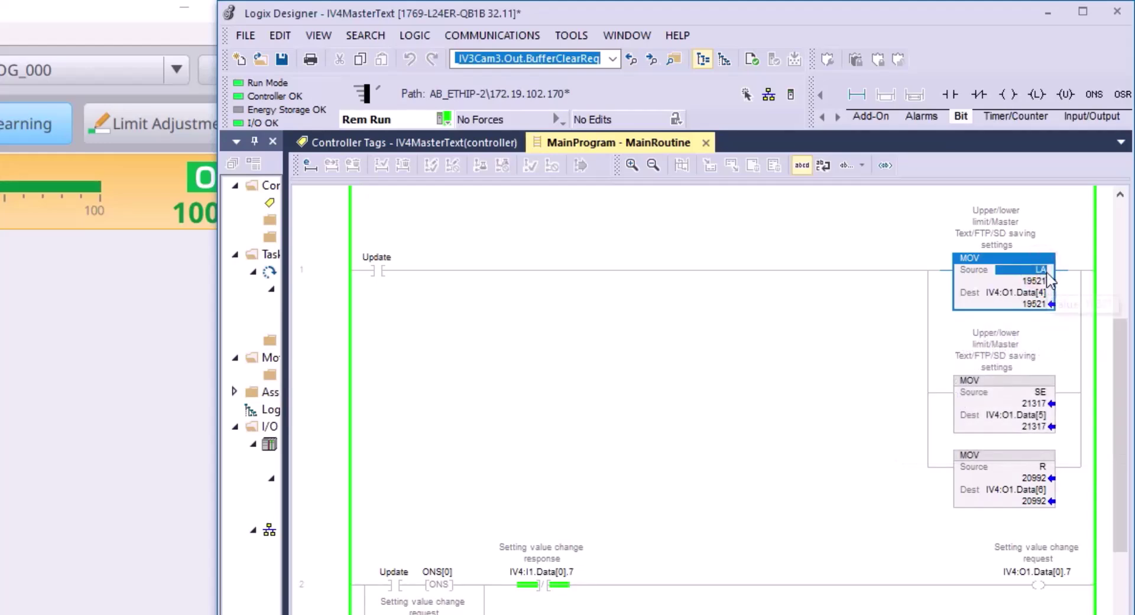
pyautogui.click(1038, 415)
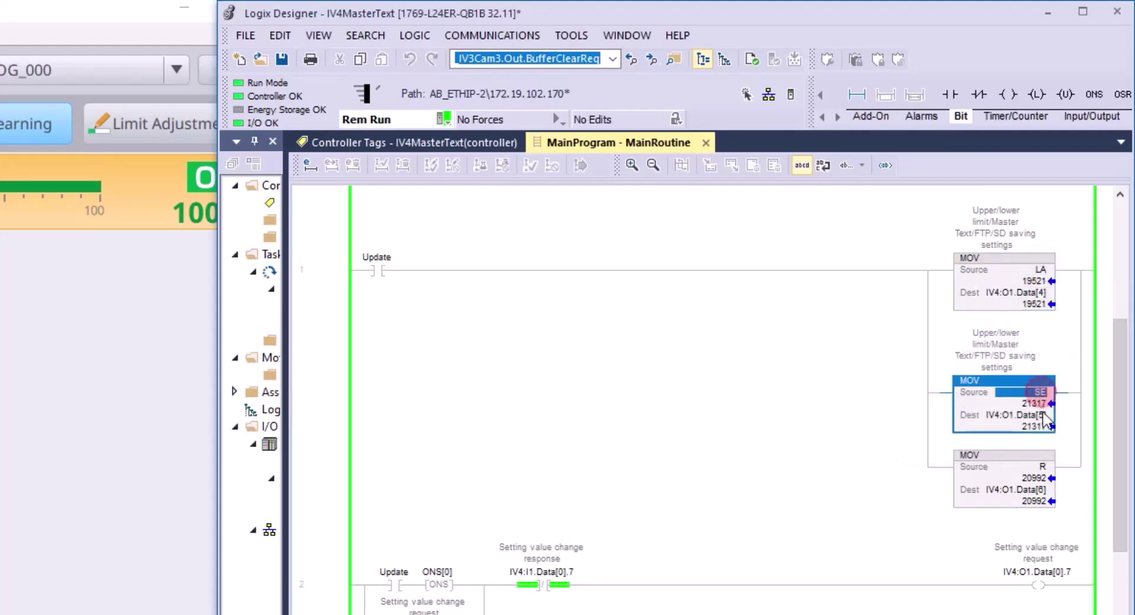
pyautogui.click(1012, 490)
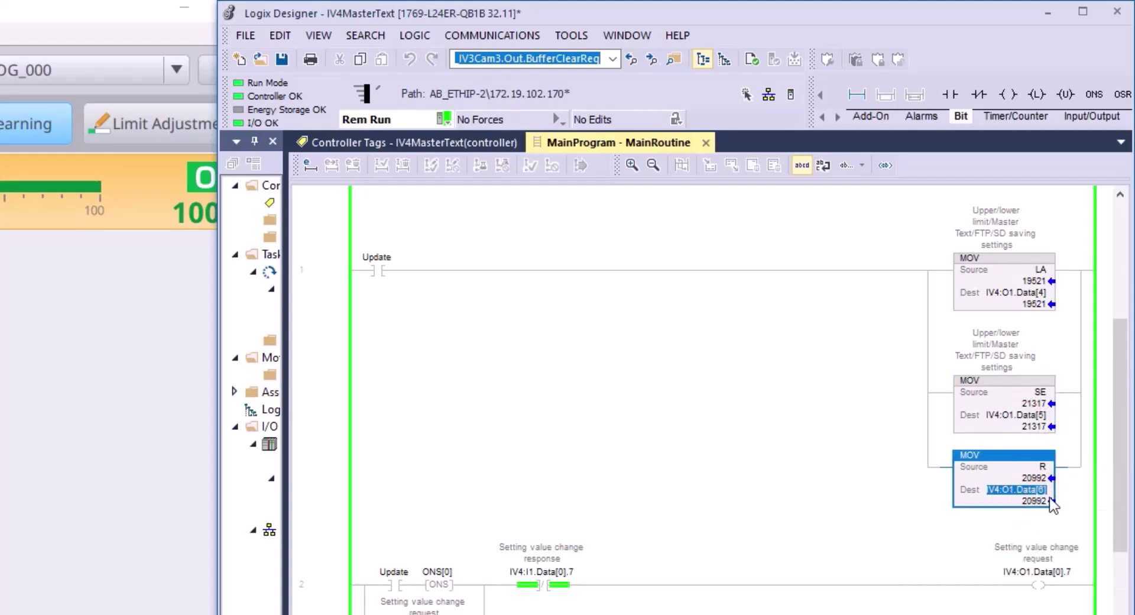
pyautogui.click(1035, 468)
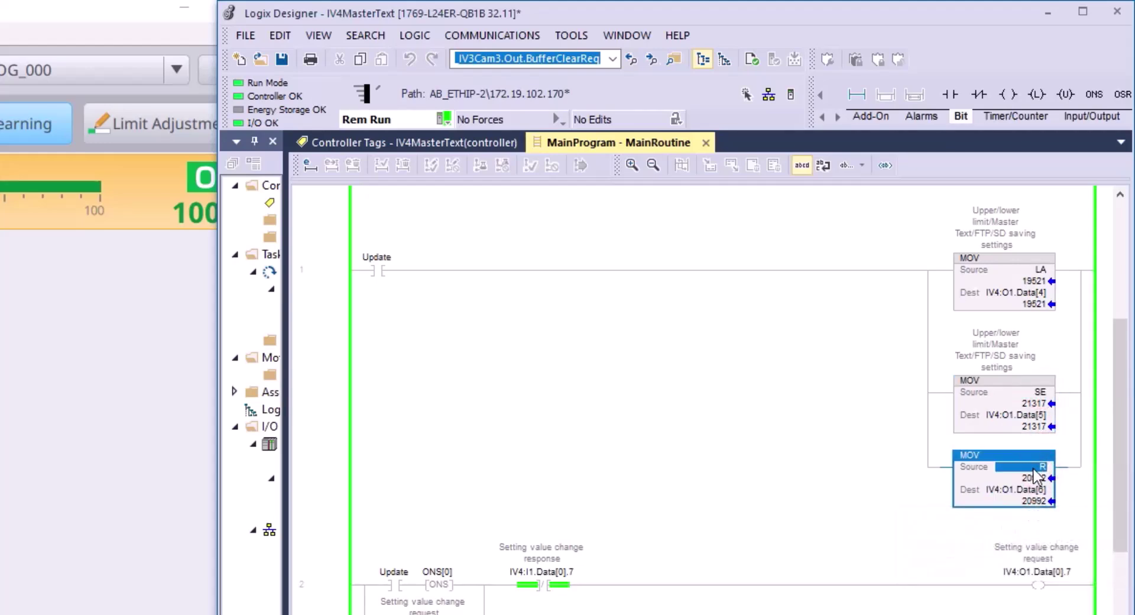
pyautogui.press('Home')
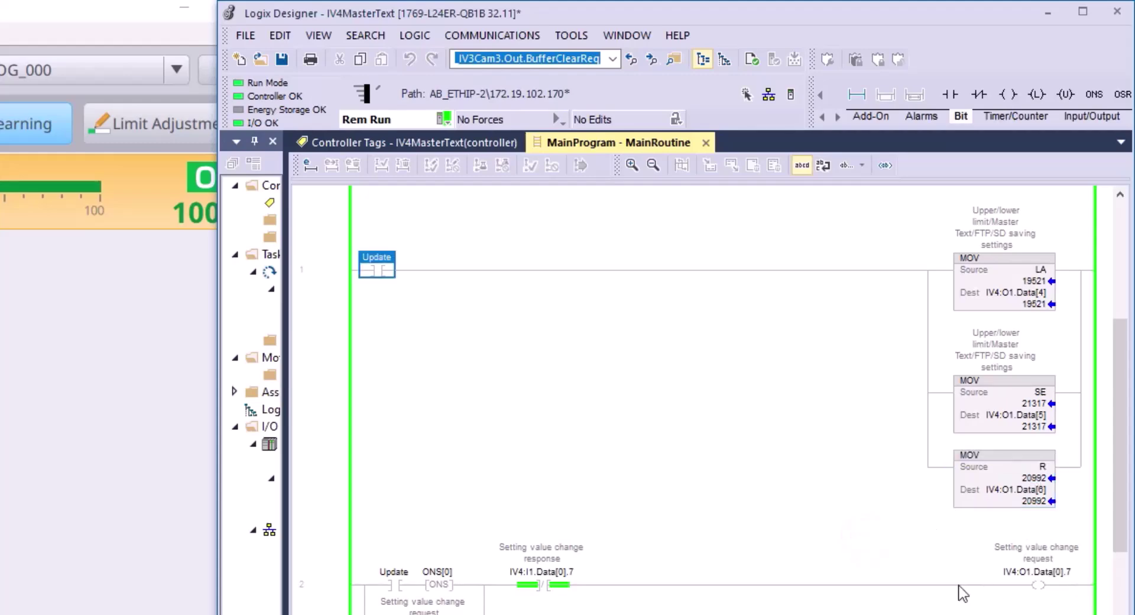
pyautogui.click(298, 430)
# Step: Widen the project tree and open the IV4 Series camera module's properties
pyautogui.moveTo(288, 424); pyautogui.dragTo(355, 405)
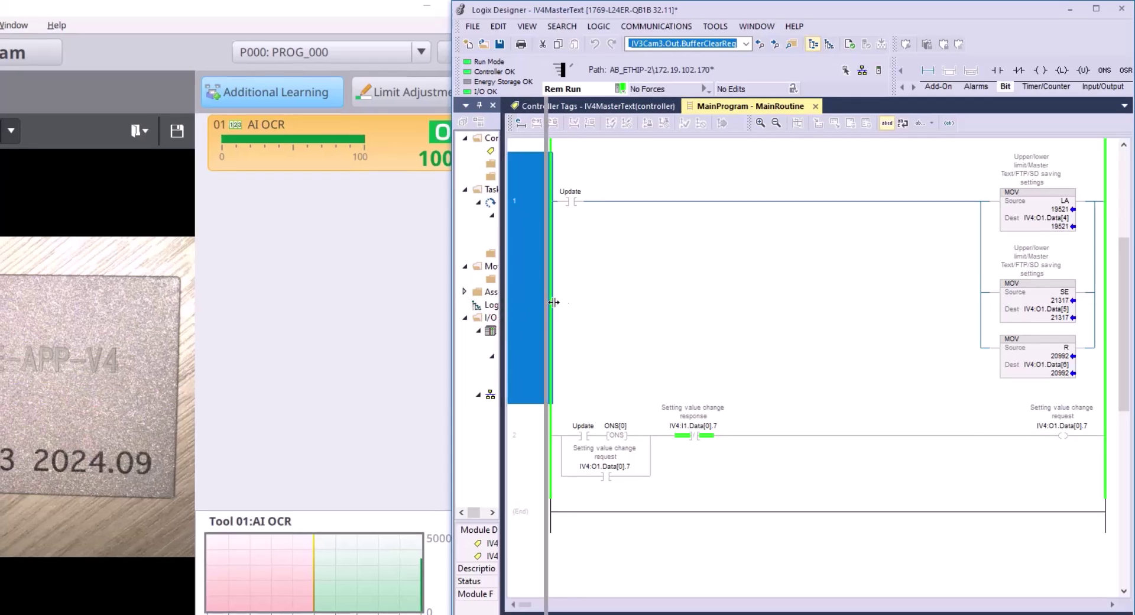
pyautogui.moveTo(554, 302); pyautogui.dragTo(598, 301)
pyautogui.click(534, 422)
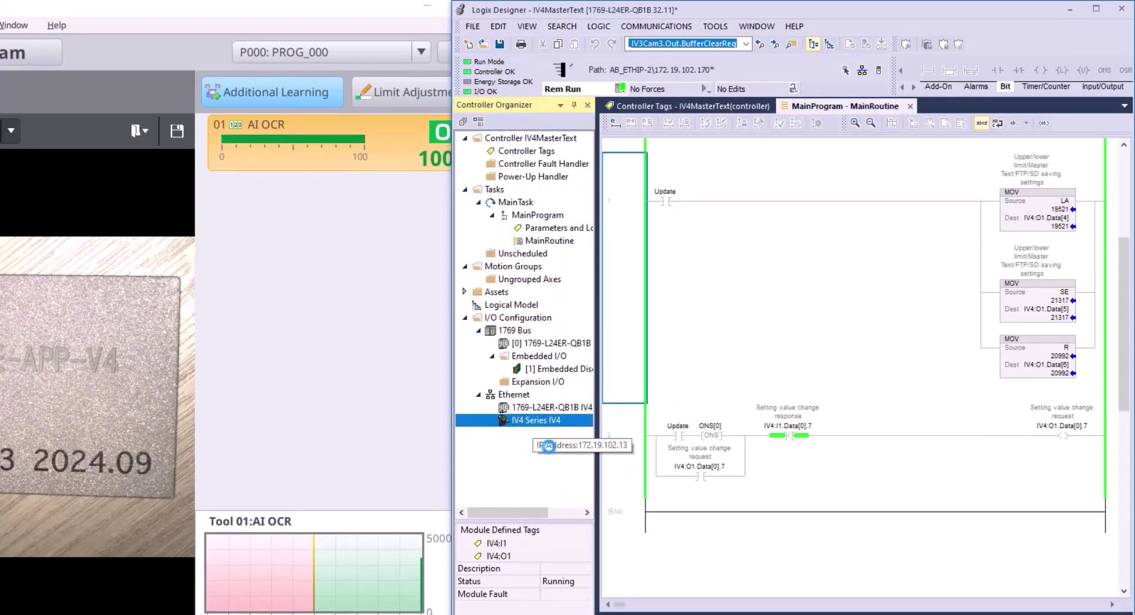
pyautogui.doubleClick(570, 421)
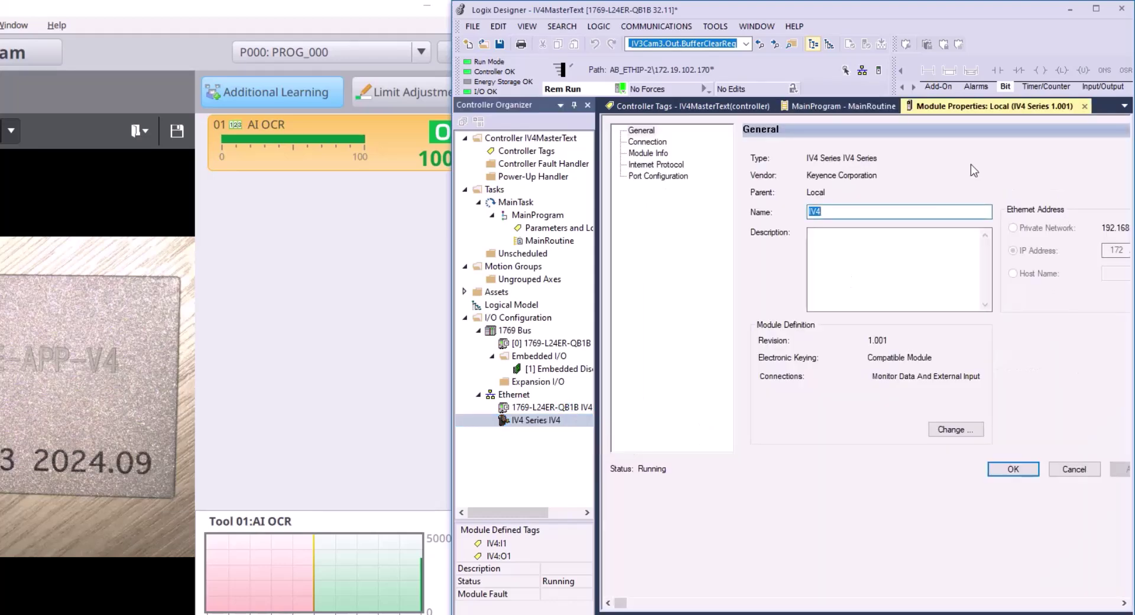
# Step: Review the module definition's connection output data size, then close the module dialogs
pyautogui.moveTo(597, 207); pyautogui.dragTo(523, 207)
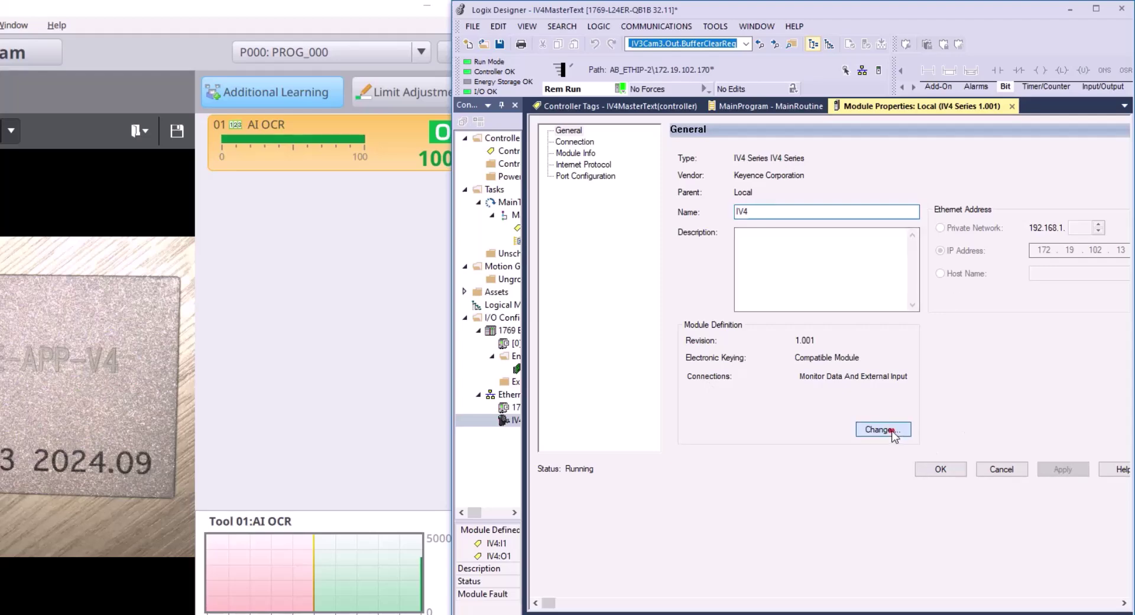
pyautogui.click(887, 430)
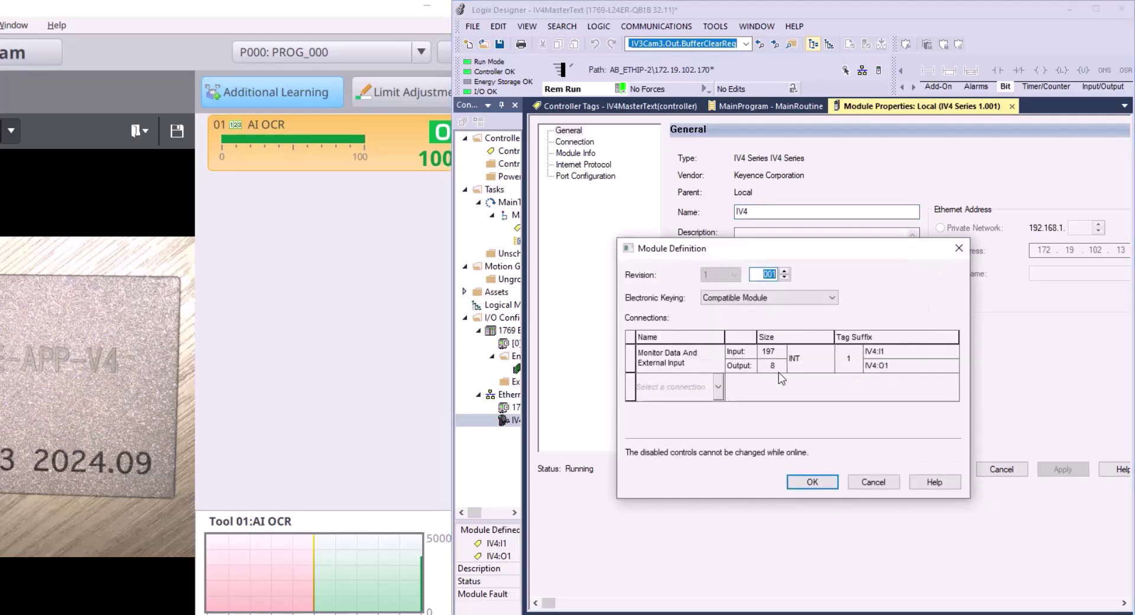
pyautogui.click(777, 371)
pyautogui.click(813, 482)
pyautogui.click(822, 482)
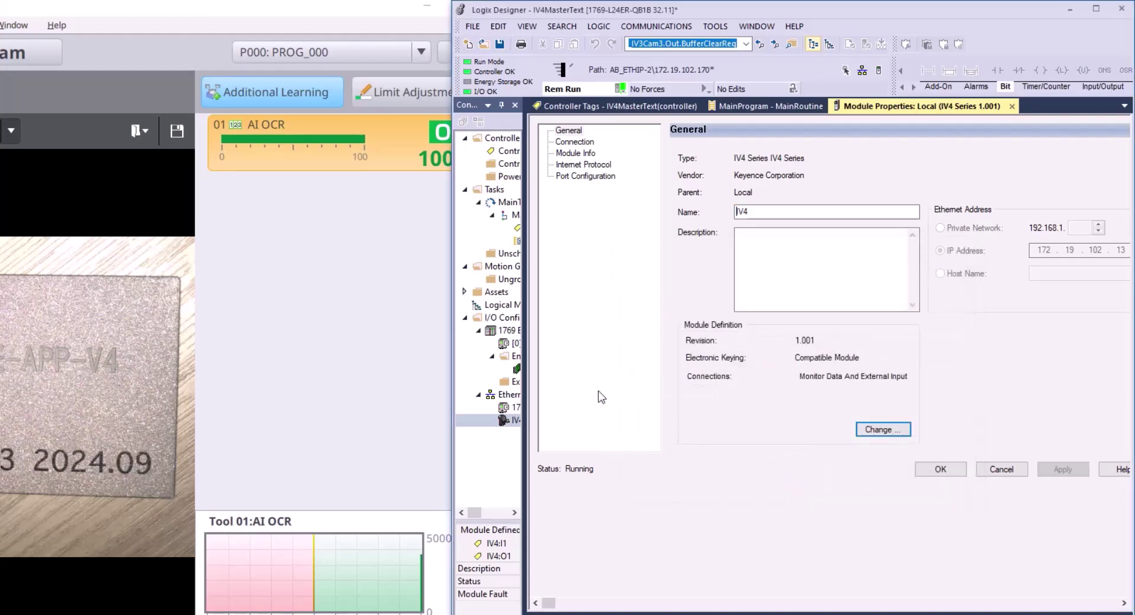
pyautogui.click(1002, 470)
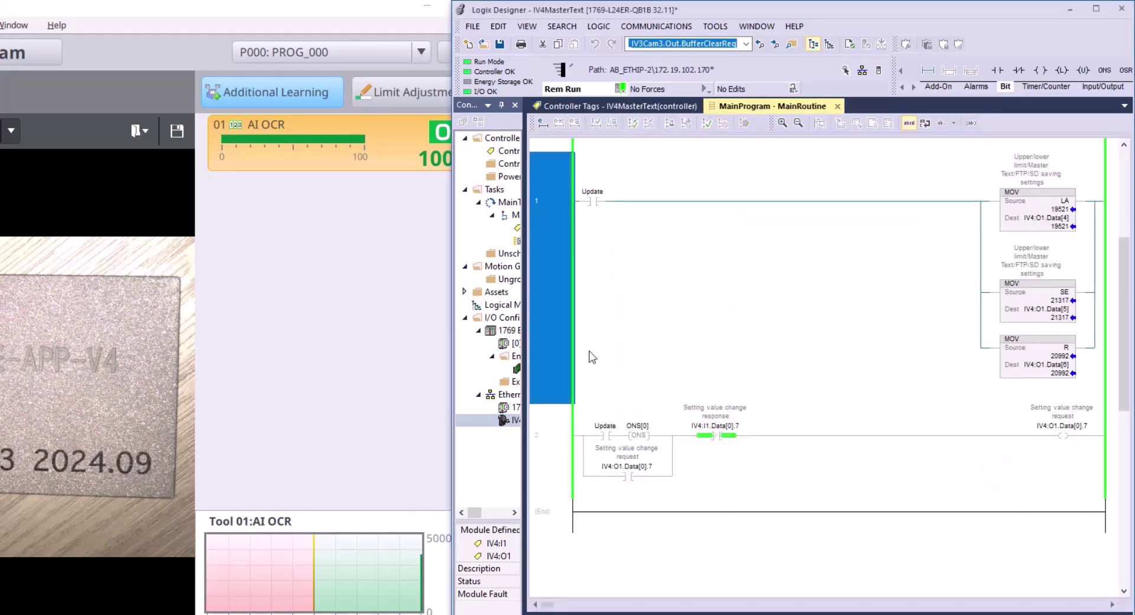
pyautogui.click(716, 375)
pyautogui.scroll(1, 835, 416)
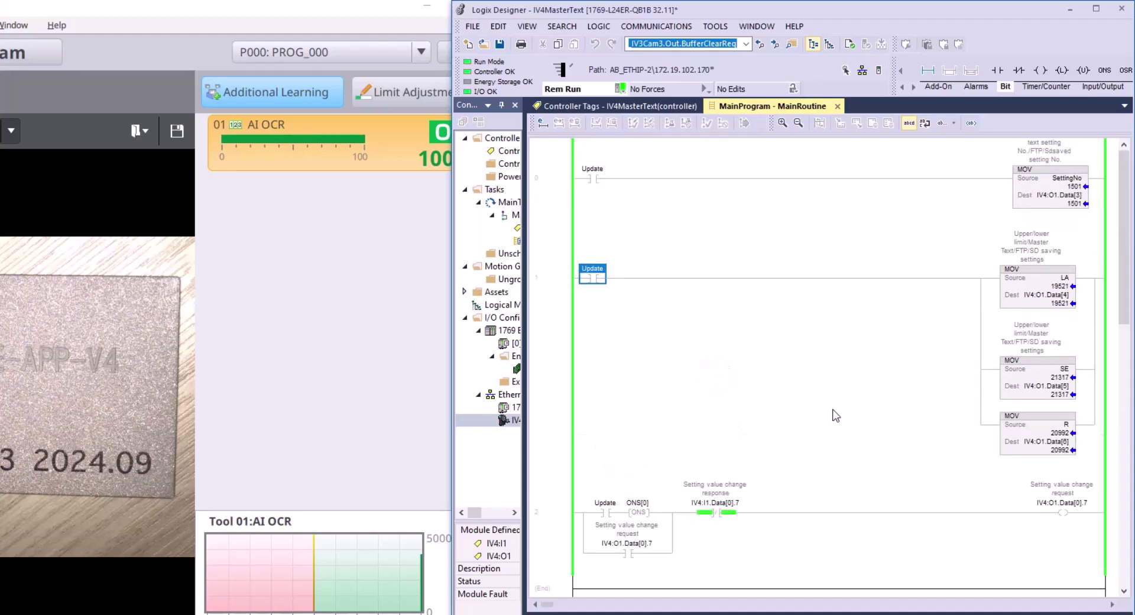
pyautogui.click(1050, 288)
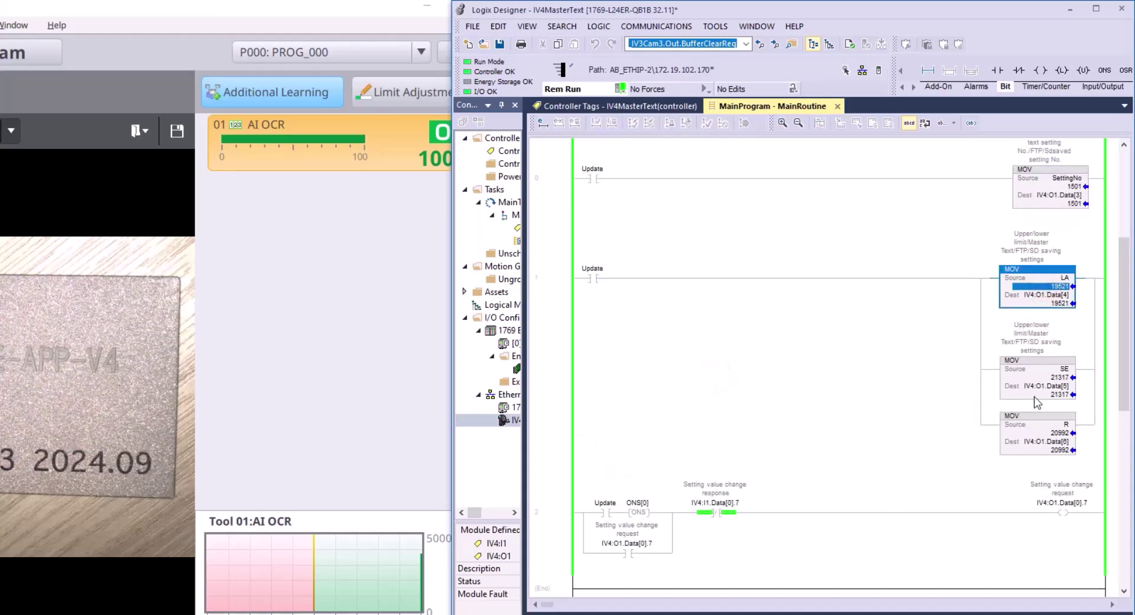
pyautogui.click(1048, 295)
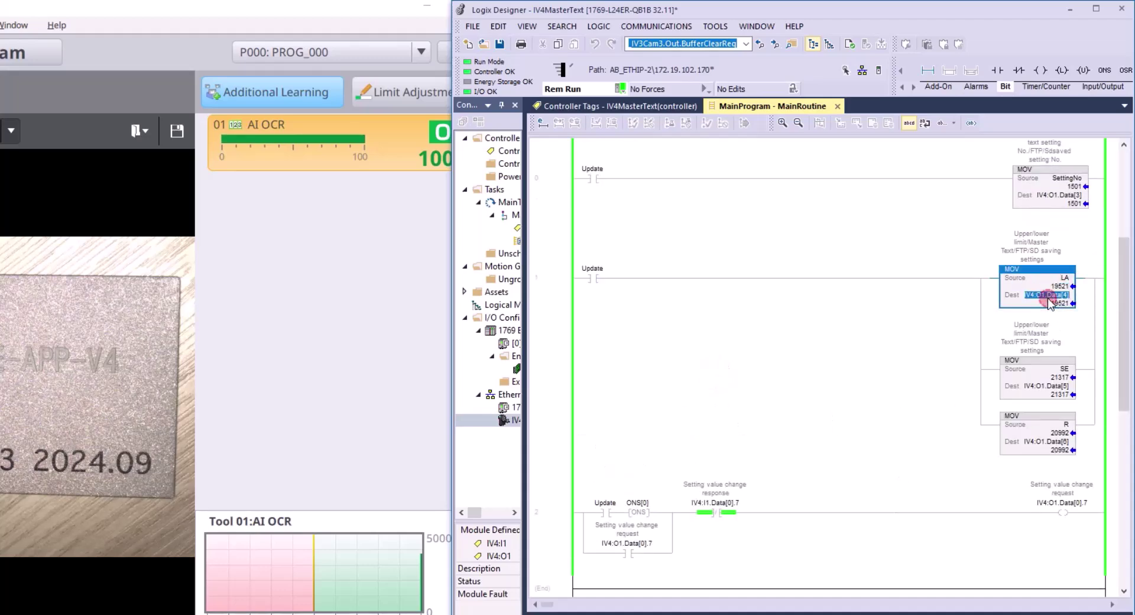
pyautogui.click(1057, 188)
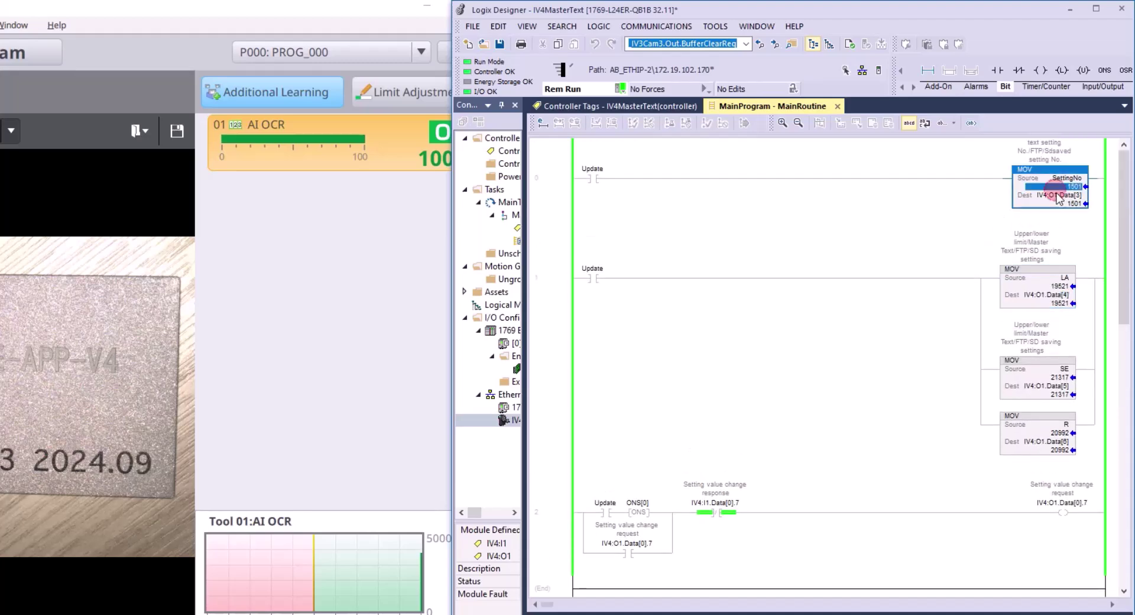
pyautogui.click(1024, 299)
pyautogui.click(1039, 387)
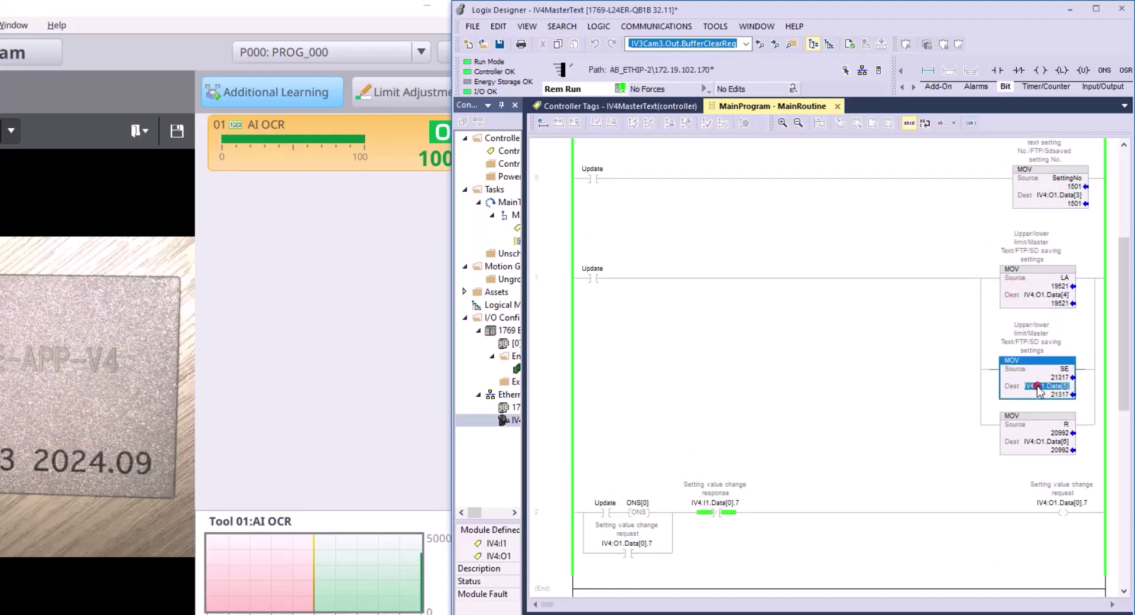
pyautogui.click(1040, 442)
pyautogui.scroll(-2, 1039, 443)
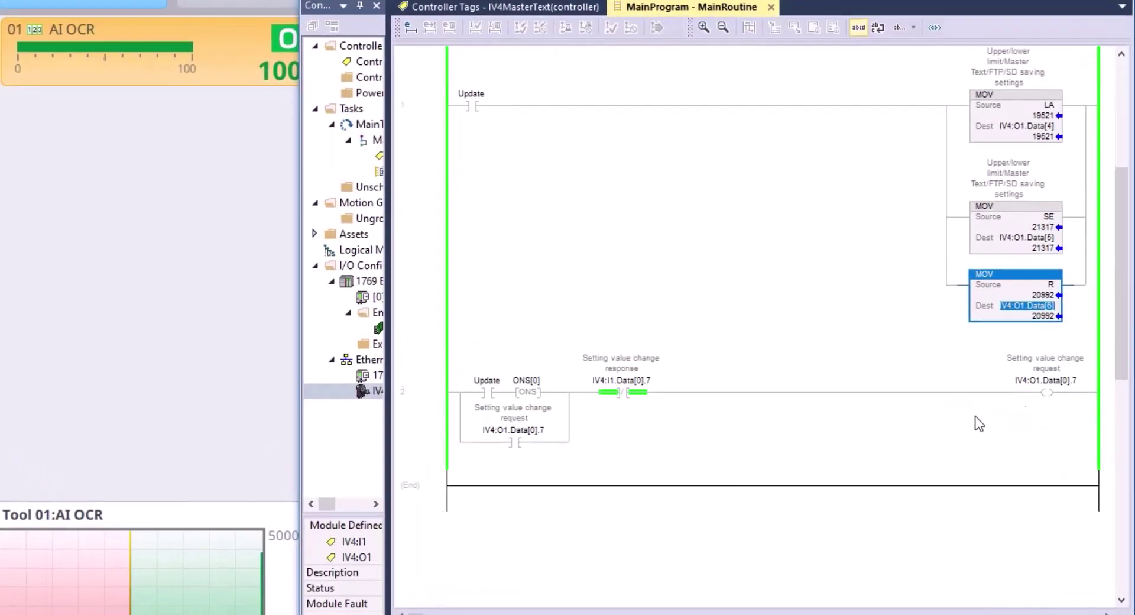
pyautogui.click(1060, 388)
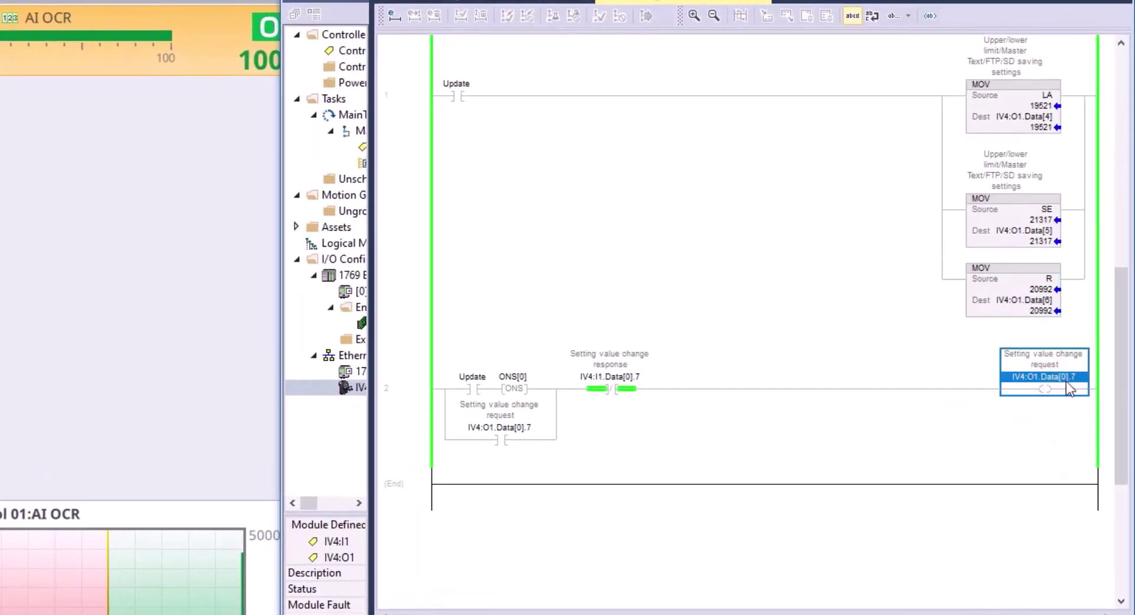
pyautogui.press('Up')
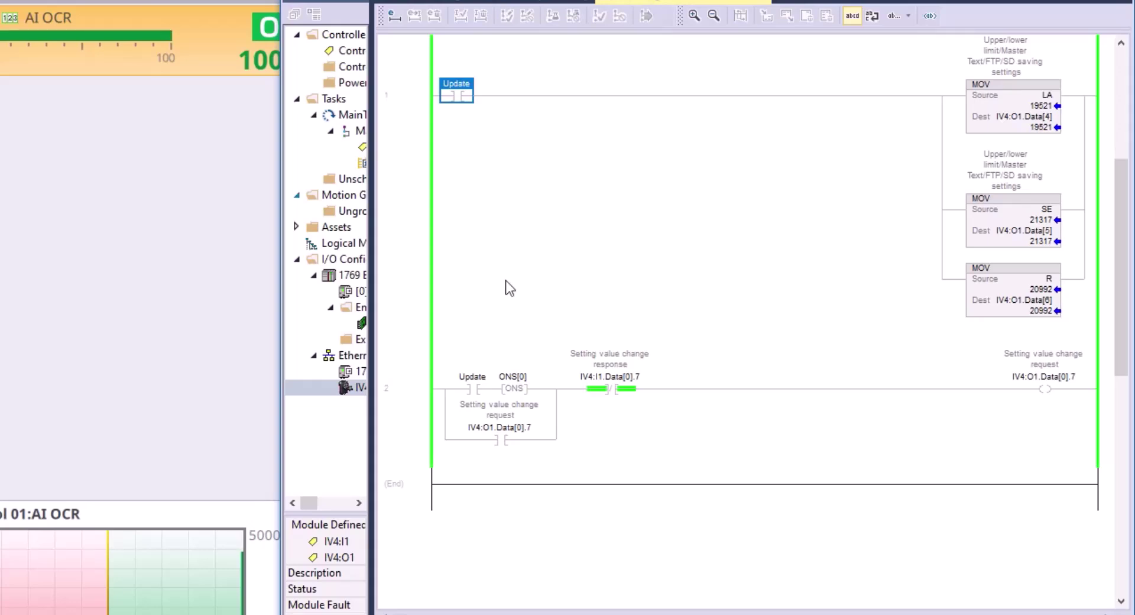
pyautogui.click(725, 500)
pyautogui.press('Up')
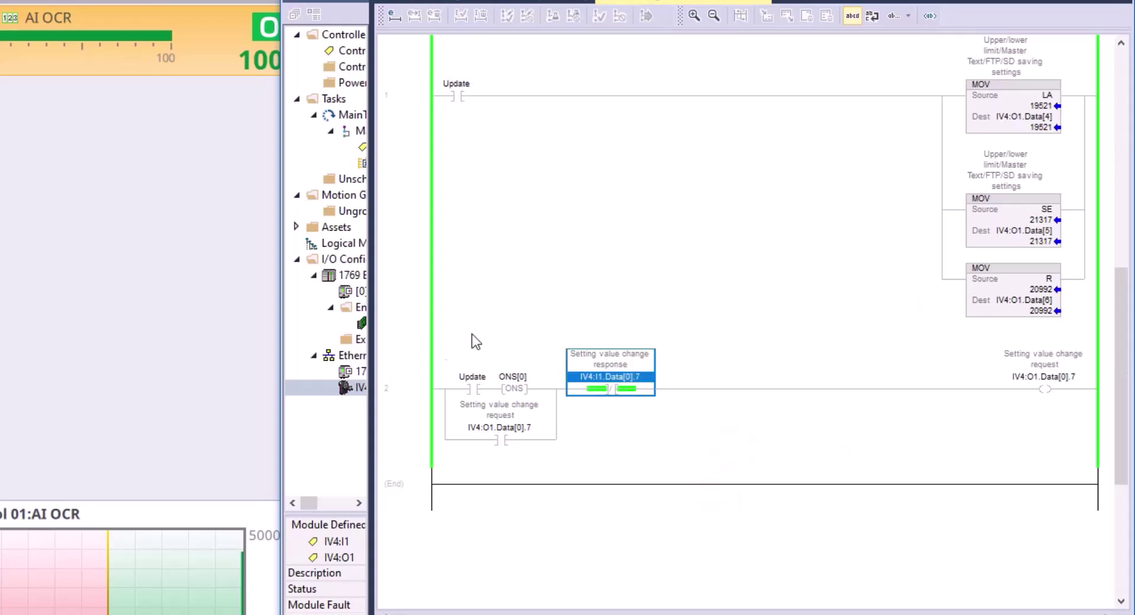
pyautogui.click(471, 390)
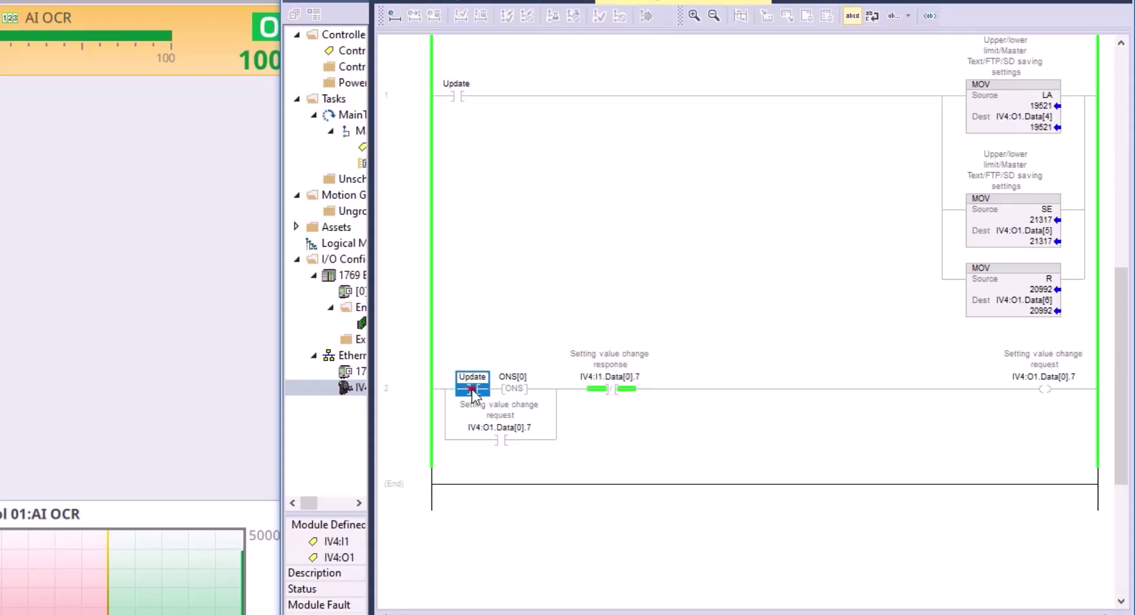
pyautogui.click(459, 97)
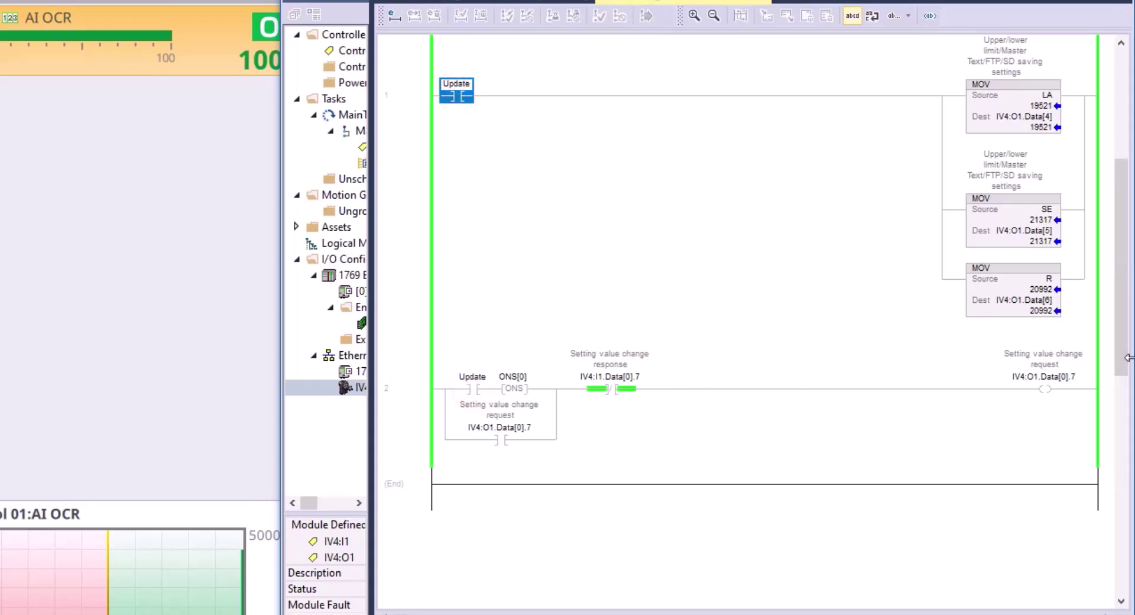
pyautogui.click(1053, 390)
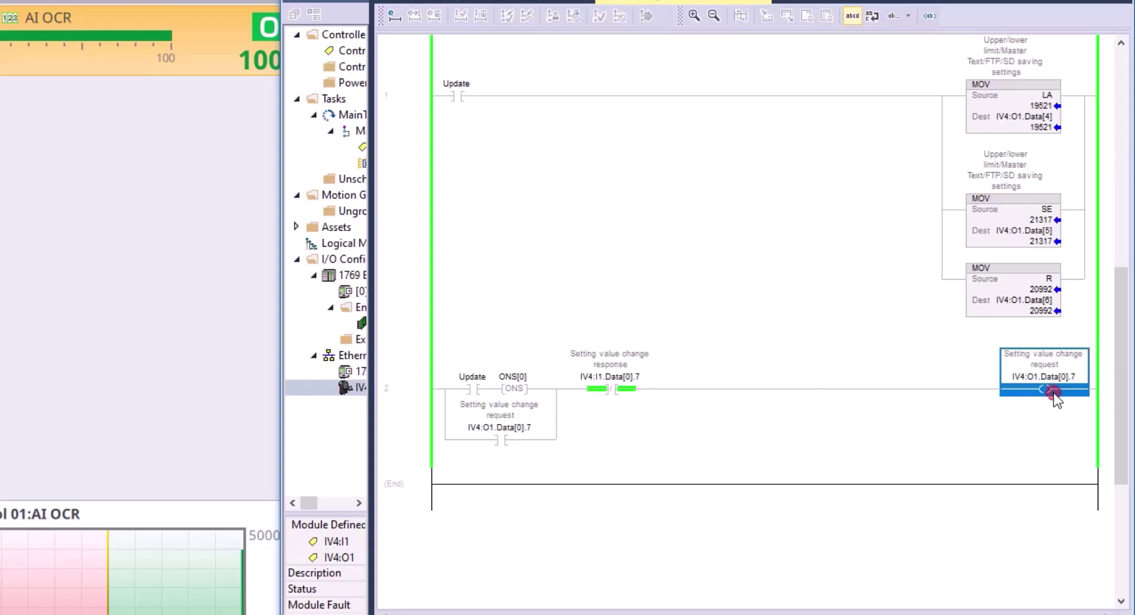
pyautogui.click(621, 384)
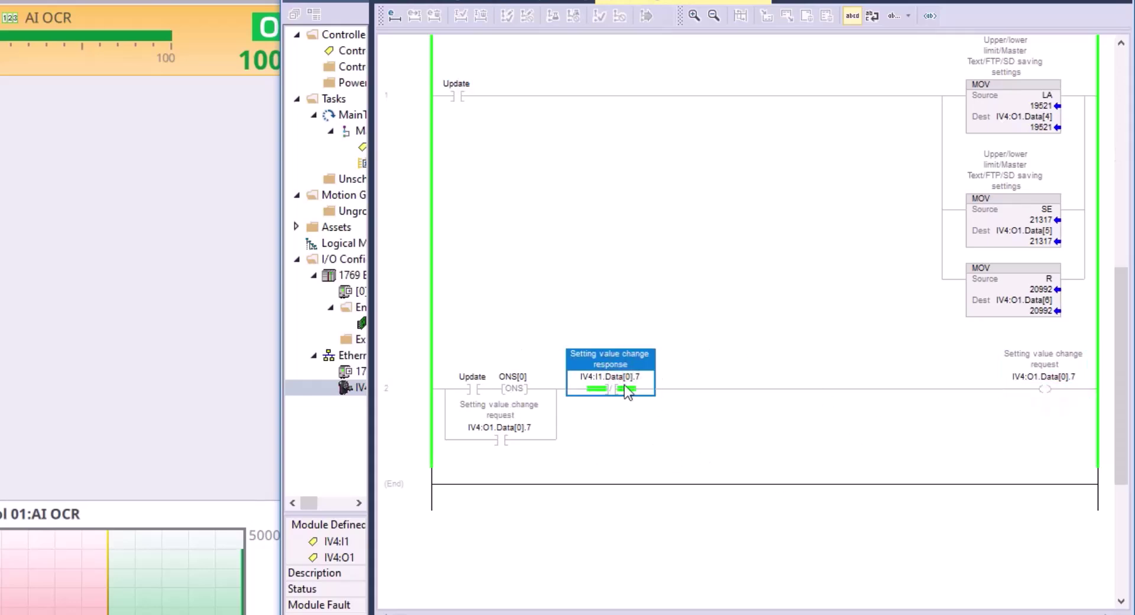
pyautogui.click(722, 446)
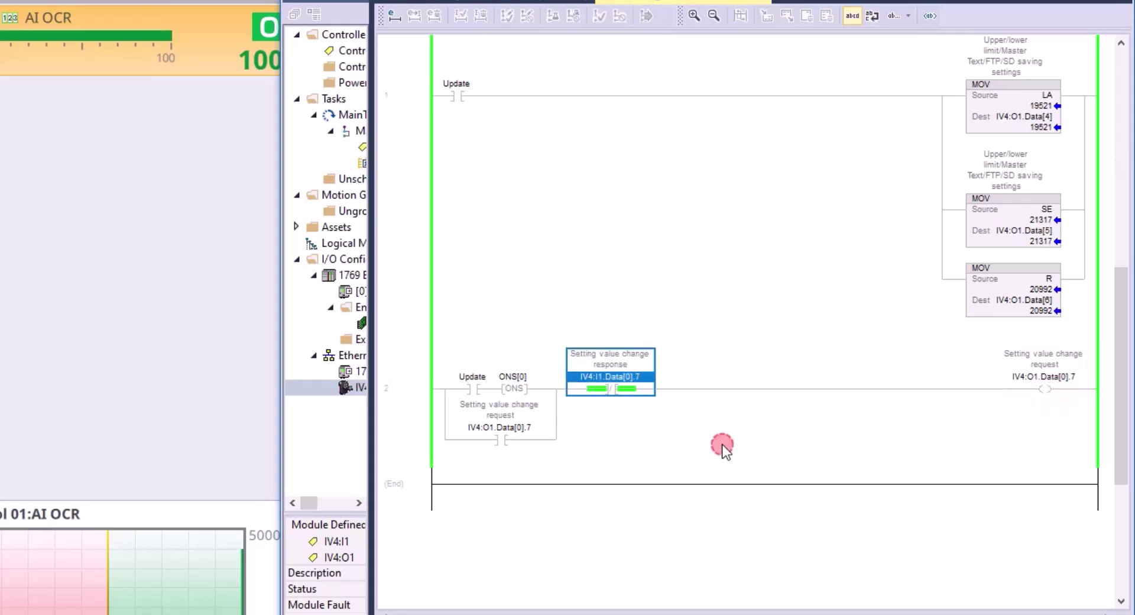
pyautogui.click(523, 393)
pyautogui.click(618, 382)
pyautogui.click(1076, 376)
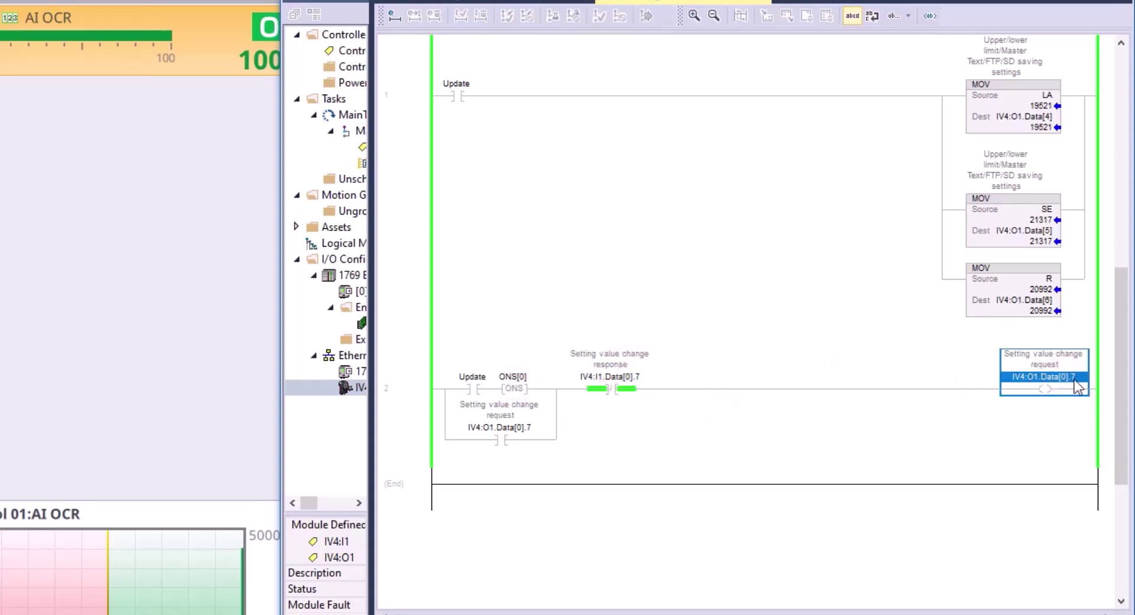
pyautogui.click(1053, 354)
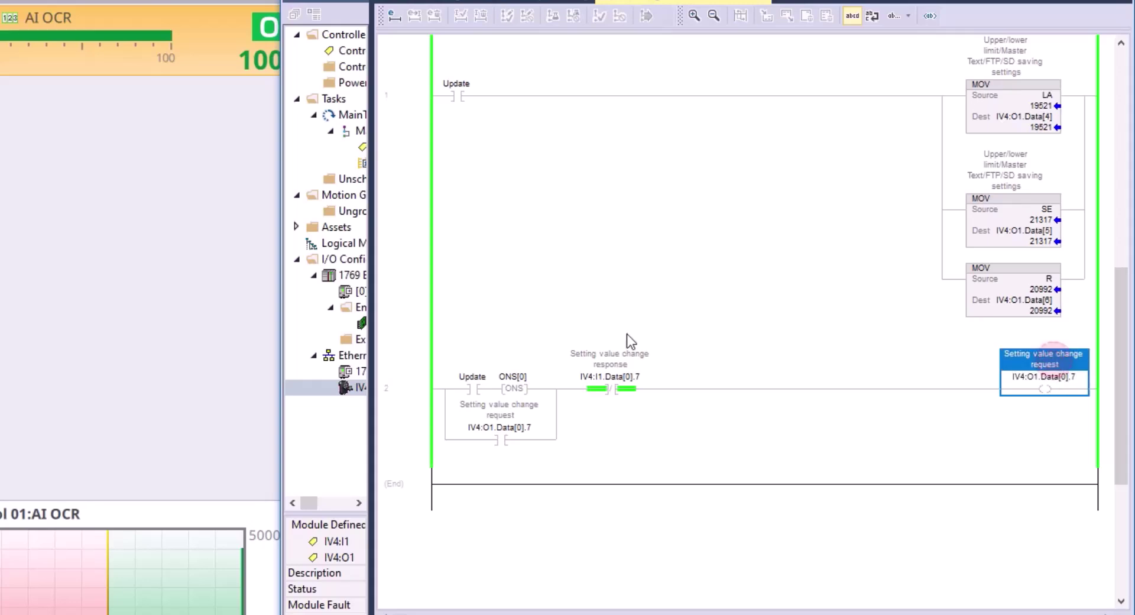
pyautogui.click(603, 365)
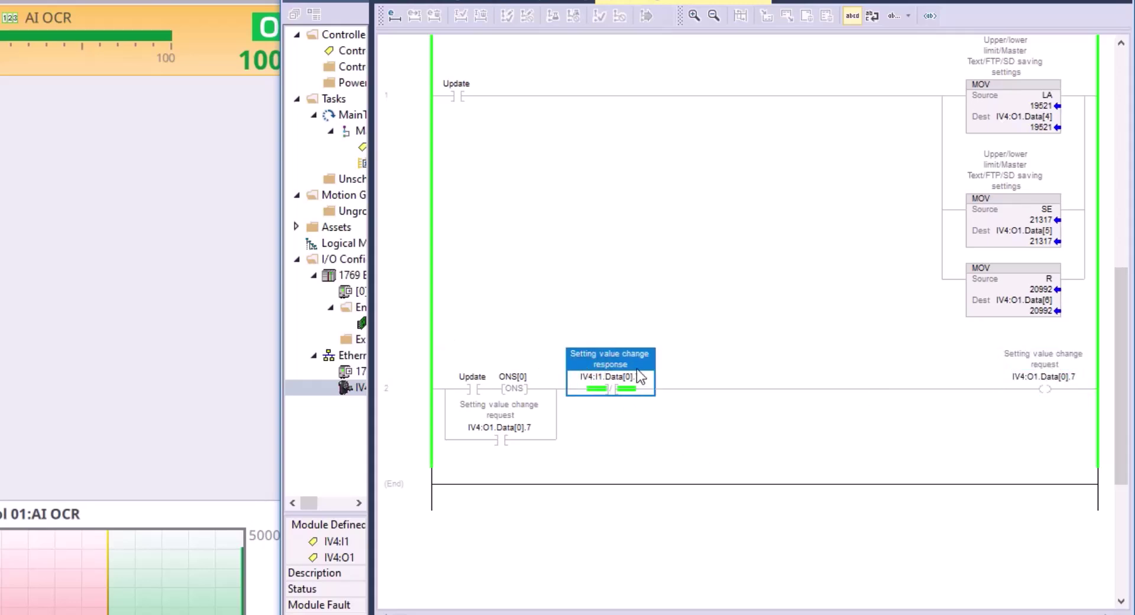
pyautogui.click(1046, 384)
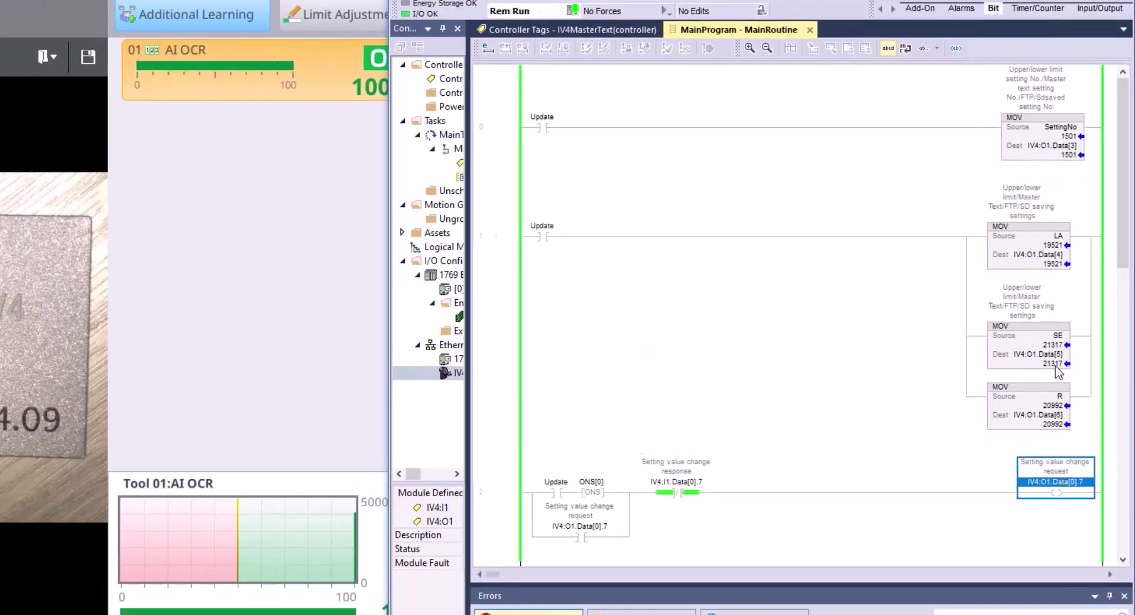
# Step: Toggle rung 0's Update bit to send LASER as the master text, then view IV Smart Navigator
pyautogui.scroll(-3, 873, 275)
pyautogui.press('Up')
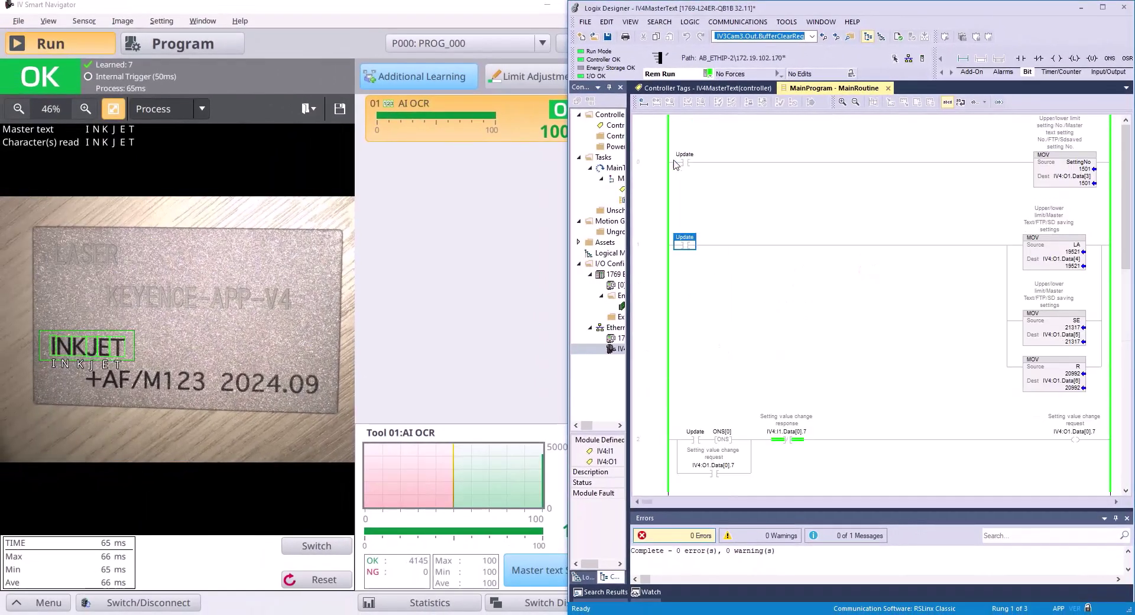
pyautogui.press('Up')
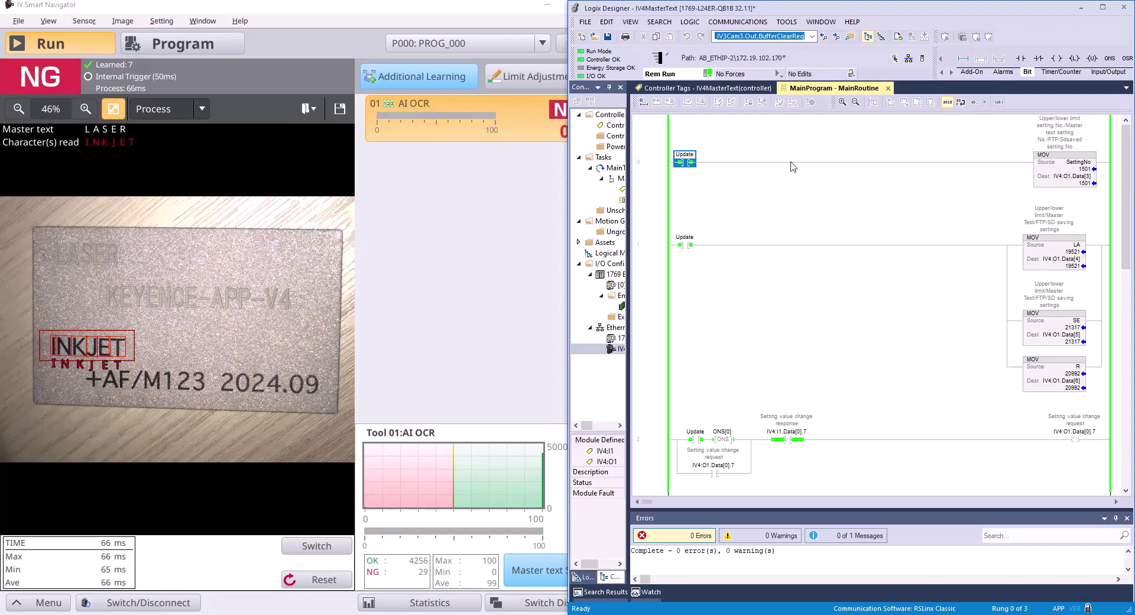
pyautogui.click(445, 199)
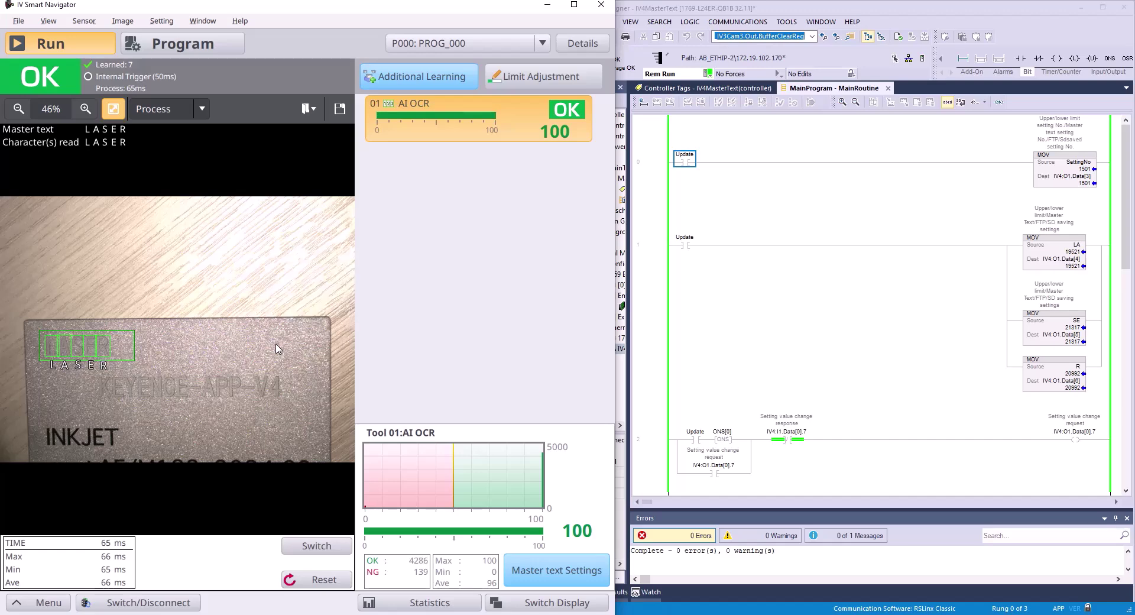
# Step: Step to rung 1's Update contact and return to Logix Designer while LASER reads OK
pyautogui.press('Down')
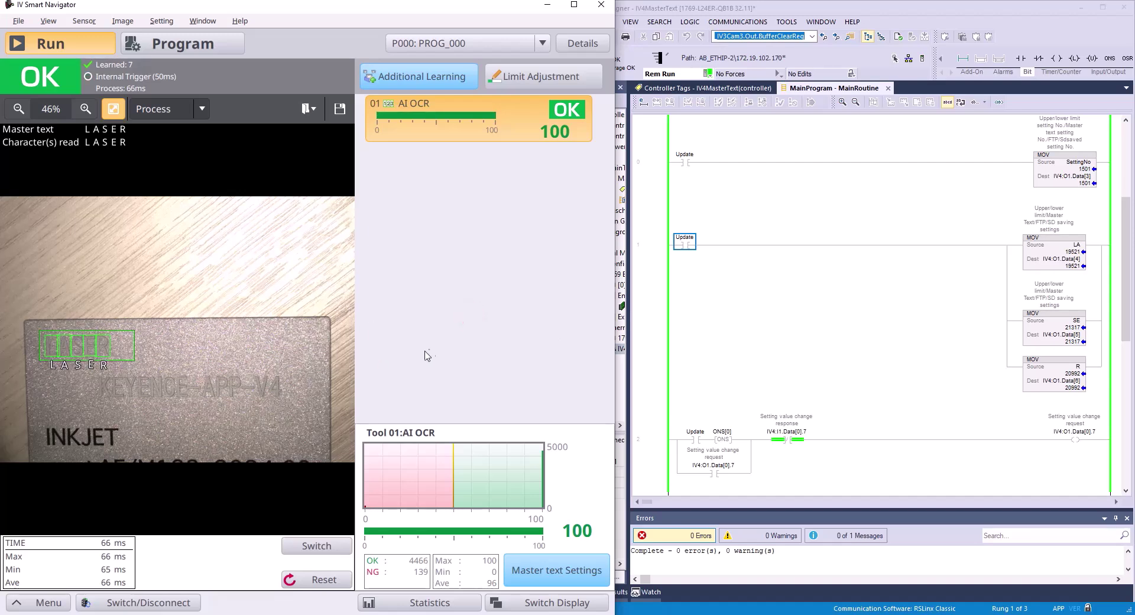
pyautogui.click(763, 377)
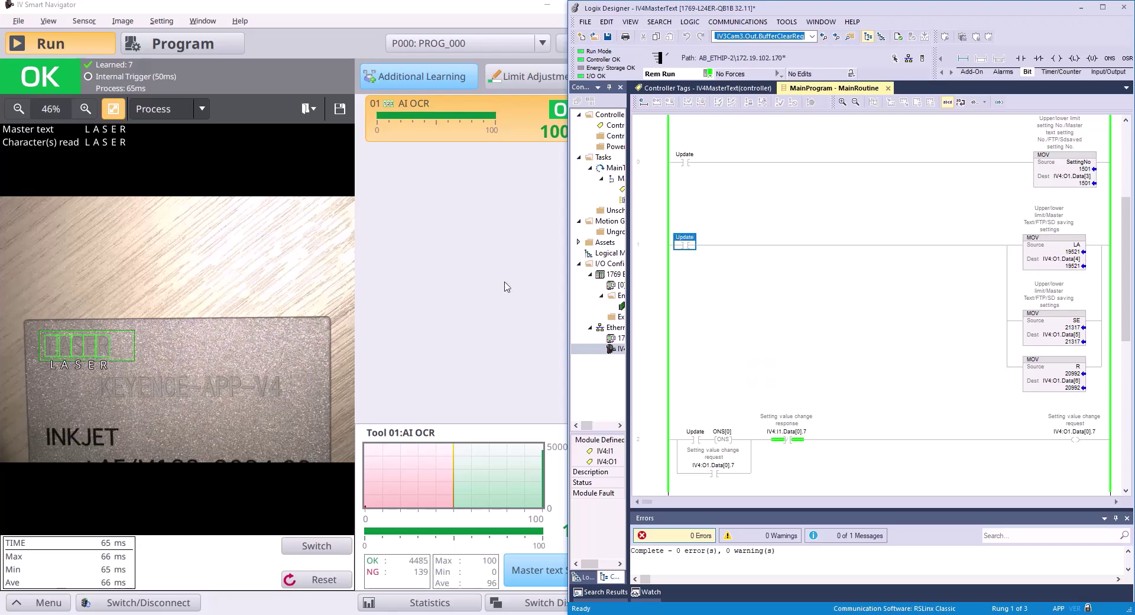